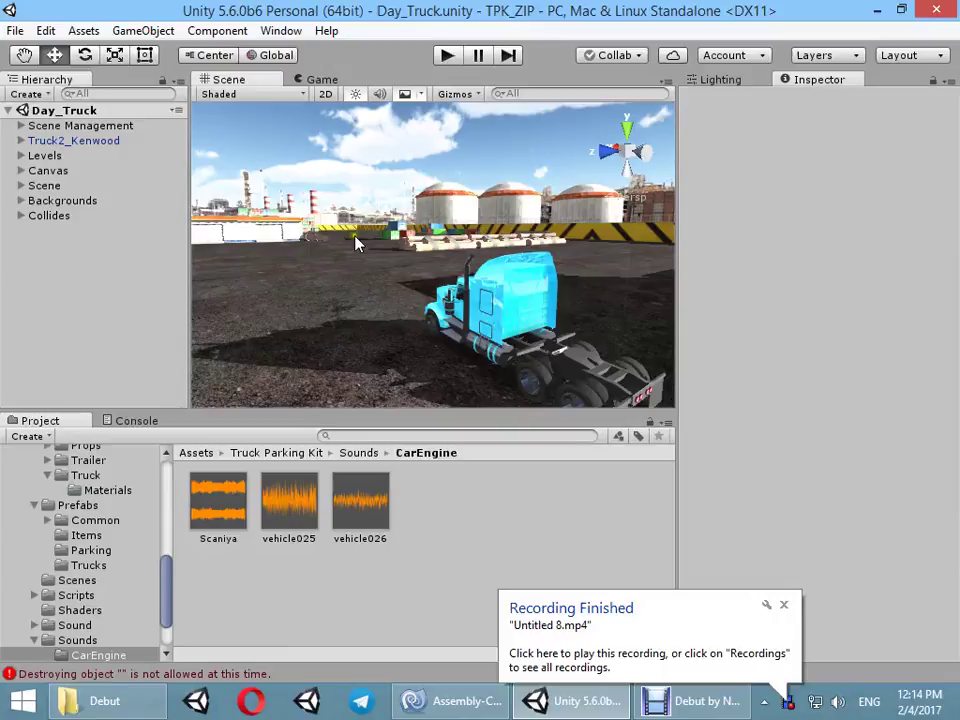
Test-drive the blue truck forward, brake it, and stop play mode
mouse_move(296, 261)
alt+mouse_down()
mouse_move(683, 320)
mouse_move(521, 317)
alt+mouse_up()
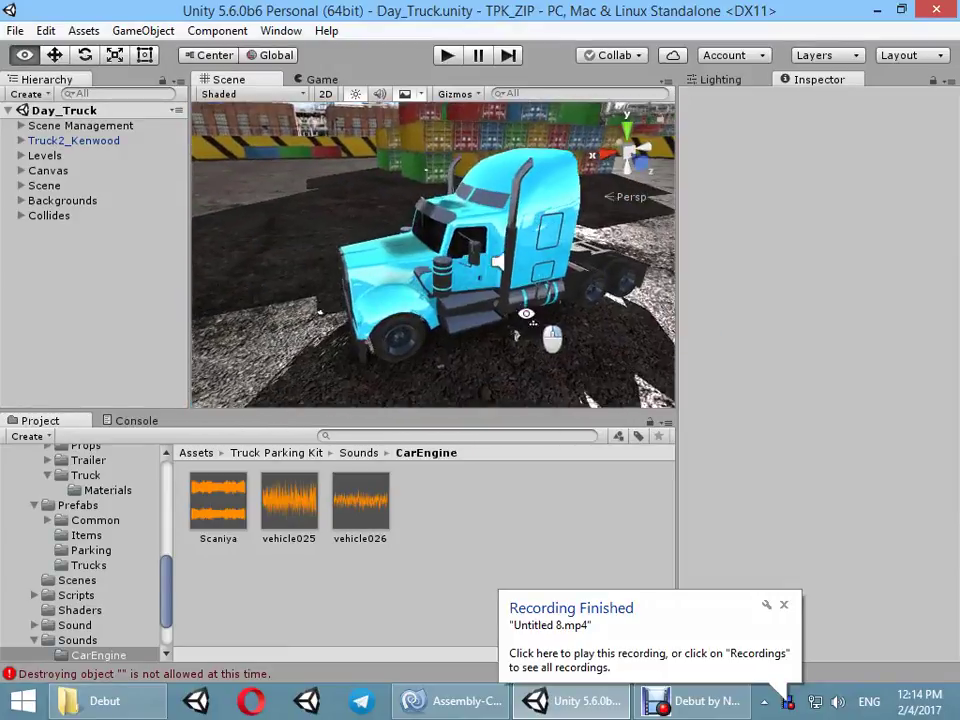
scroll(521, 317, up, 5)
scroll(449, 310, down, 5)
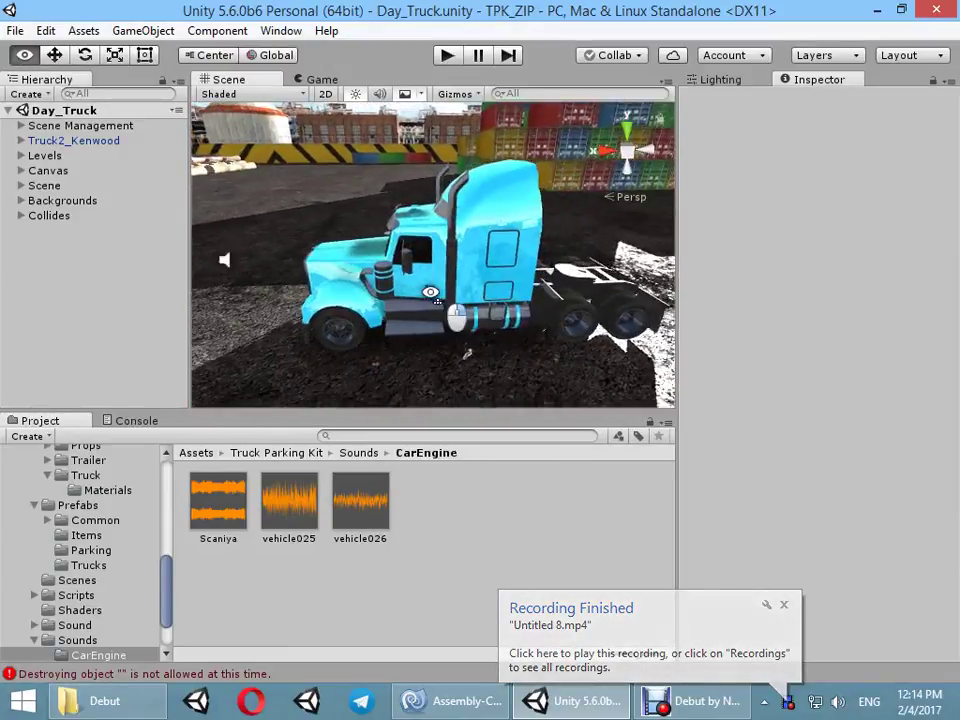
alt+drag(449, 310, 452, 120)
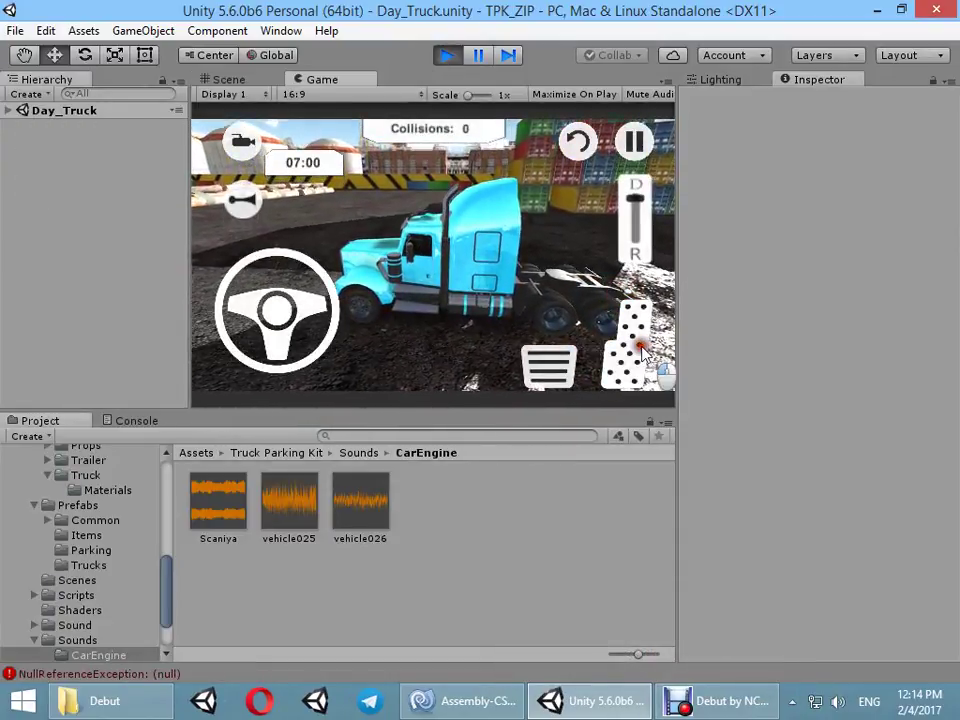
click(633, 352)
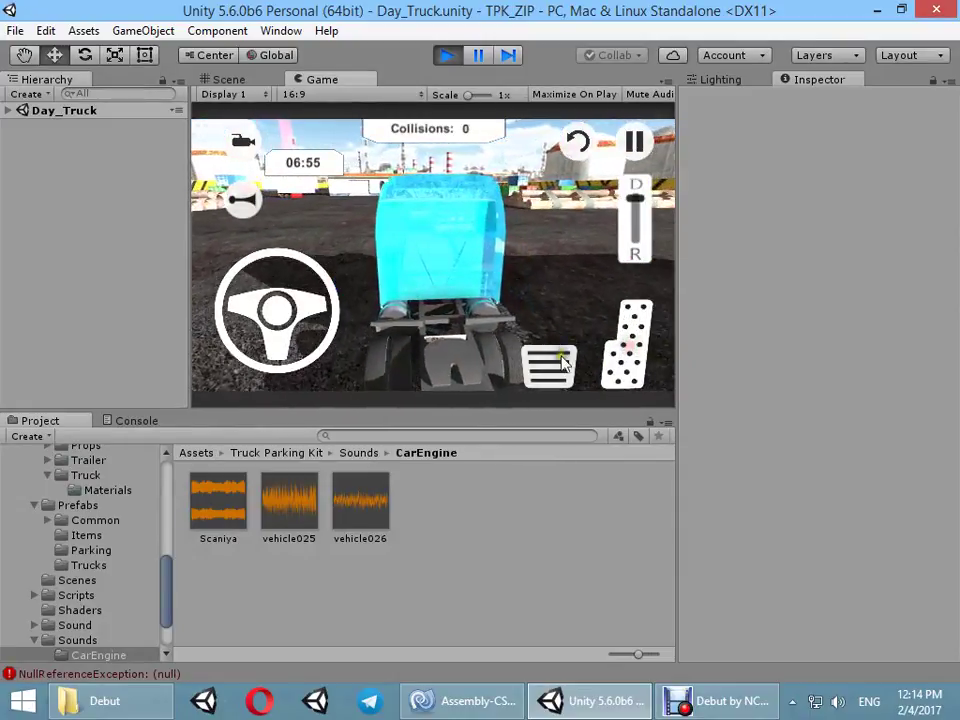
click(568, 369)
click(630, 378)
click(566, 384)
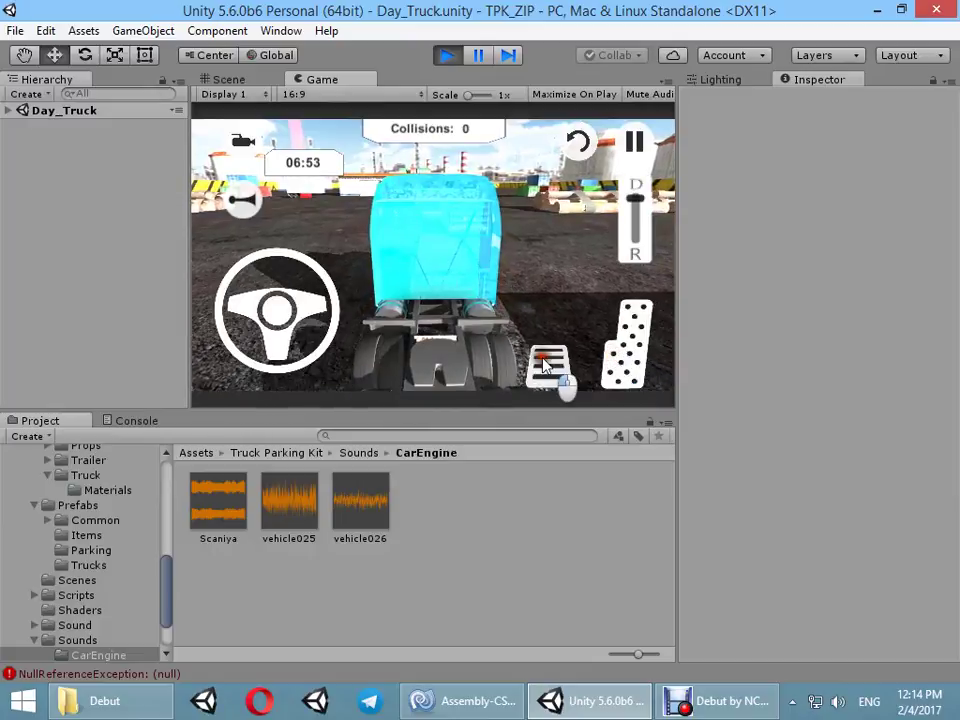
click(443, 57)
alt+drag(375, 182, 455, 258)
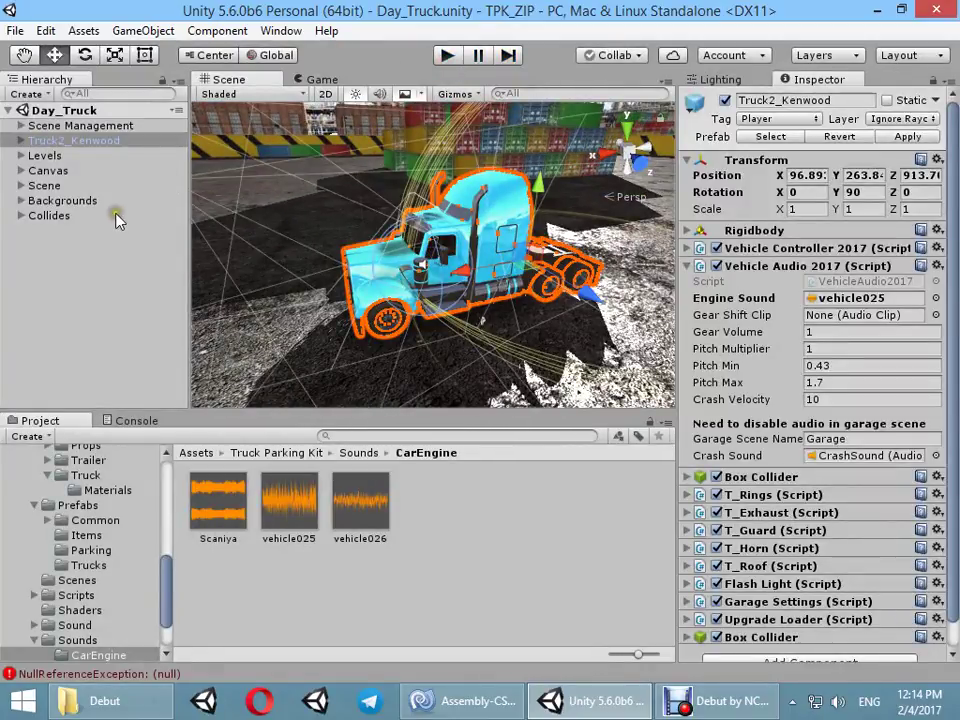
Delete Truck2_Kenwood from Day_Truck and expand Levels > Level0 to its Spawn Point
key(Delete)
click(22, 141)
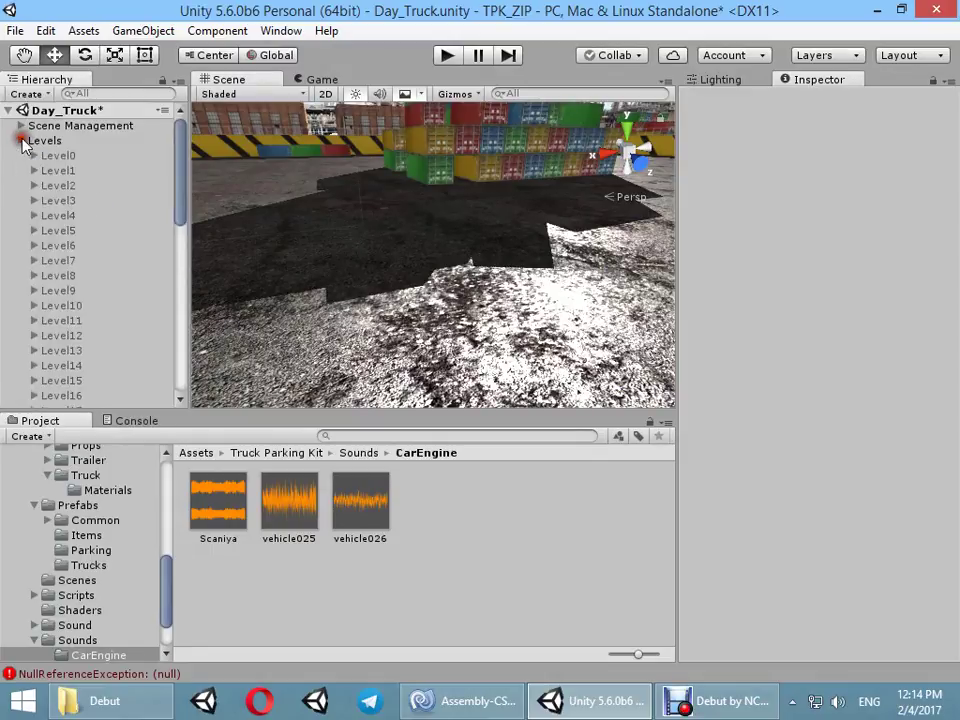
click(34, 156)
click(82, 216)
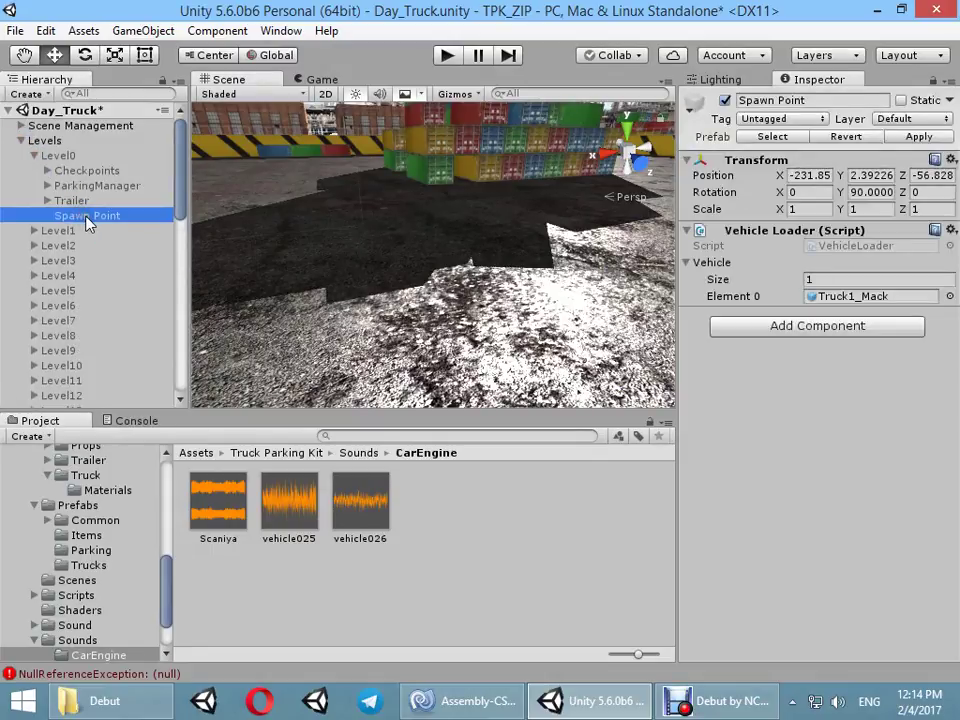
click(87, 222)
Select every 'Spawn Point' result and add Truck2_Kenwood to their Vehicle Loader arrays
click(133, 93)
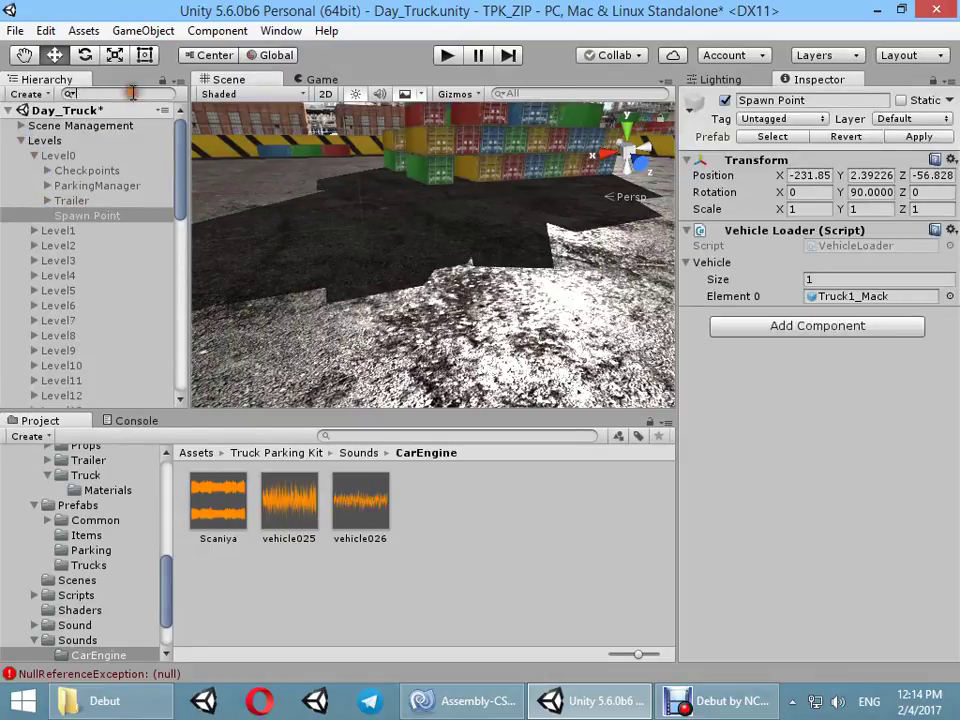
text(Spawn Point)
click(113, 213)
key(ctrl+a)
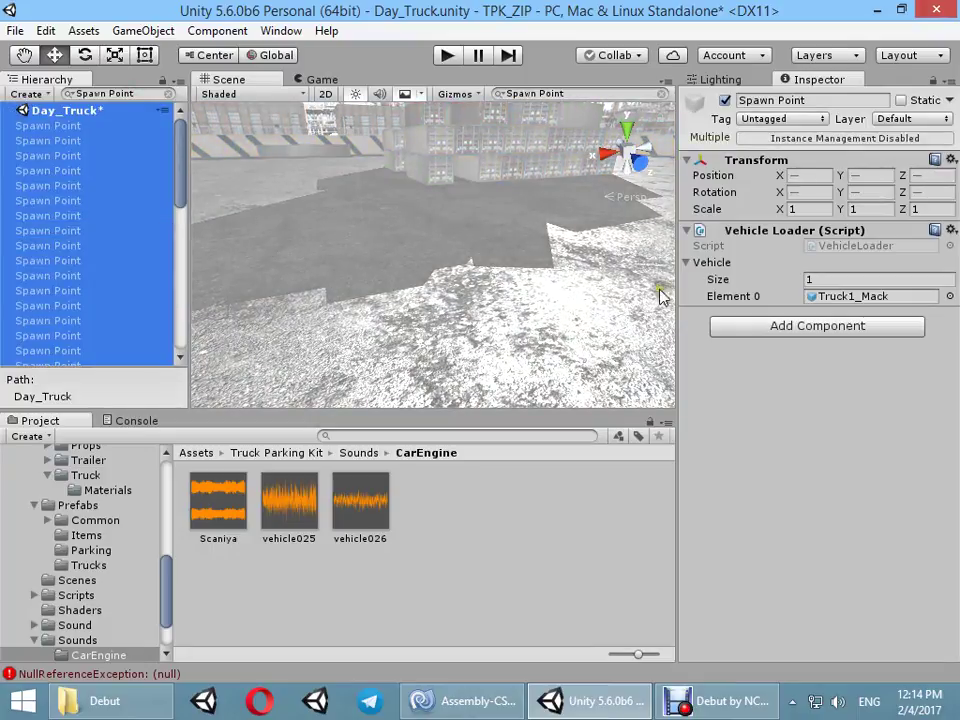
drag(840, 300, 812, 270)
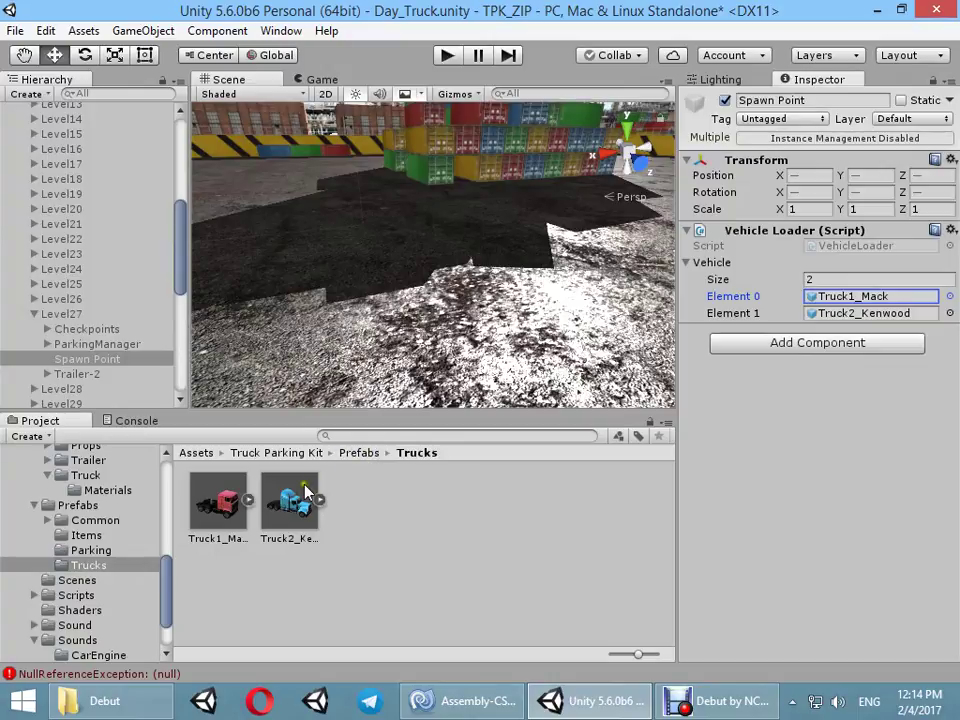
click(535, 488)
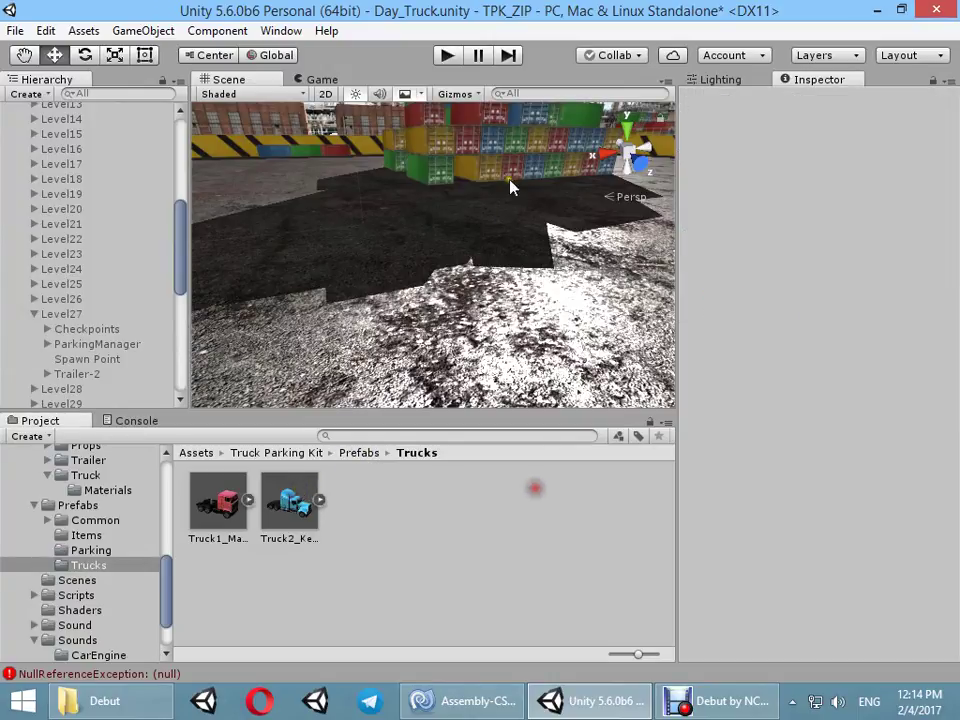
click(458, 60)
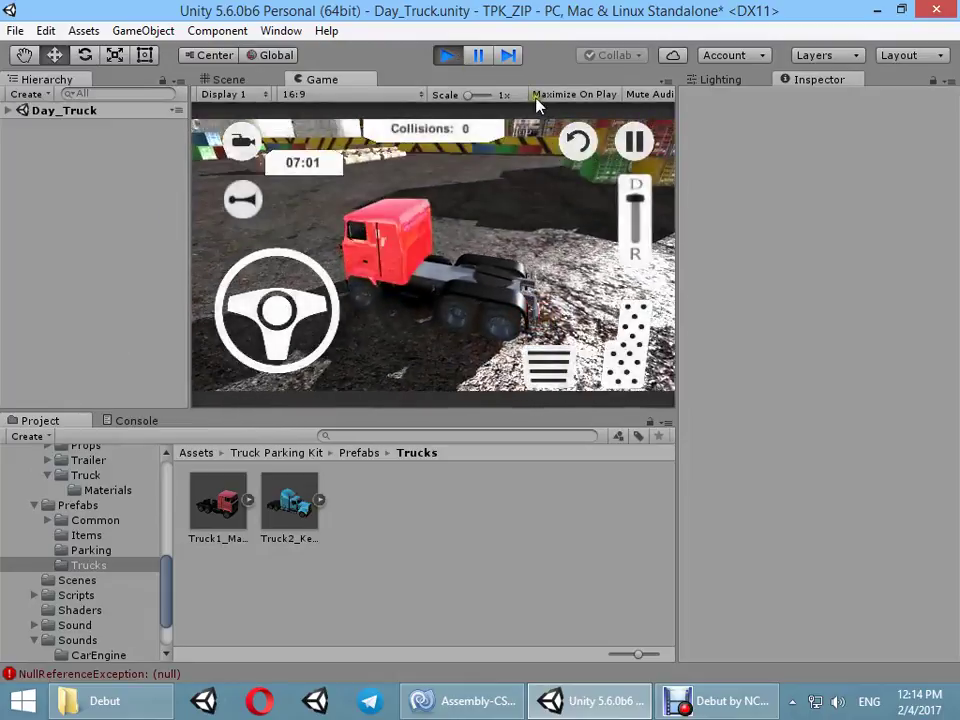
click(634, 141)
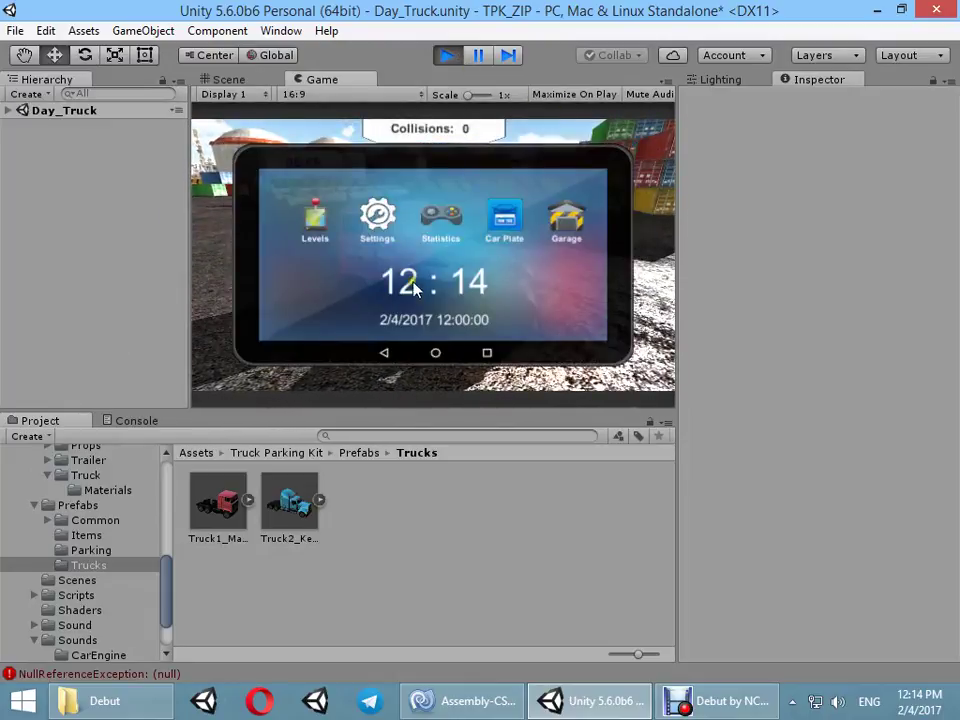
click(563, 228)
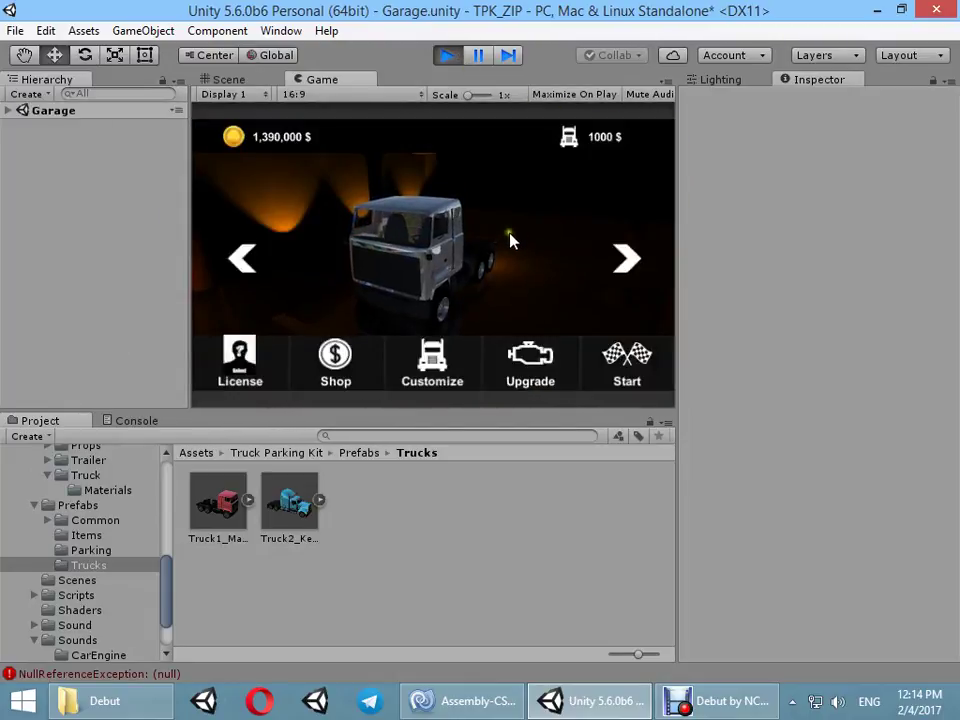
key(ctrl+p)
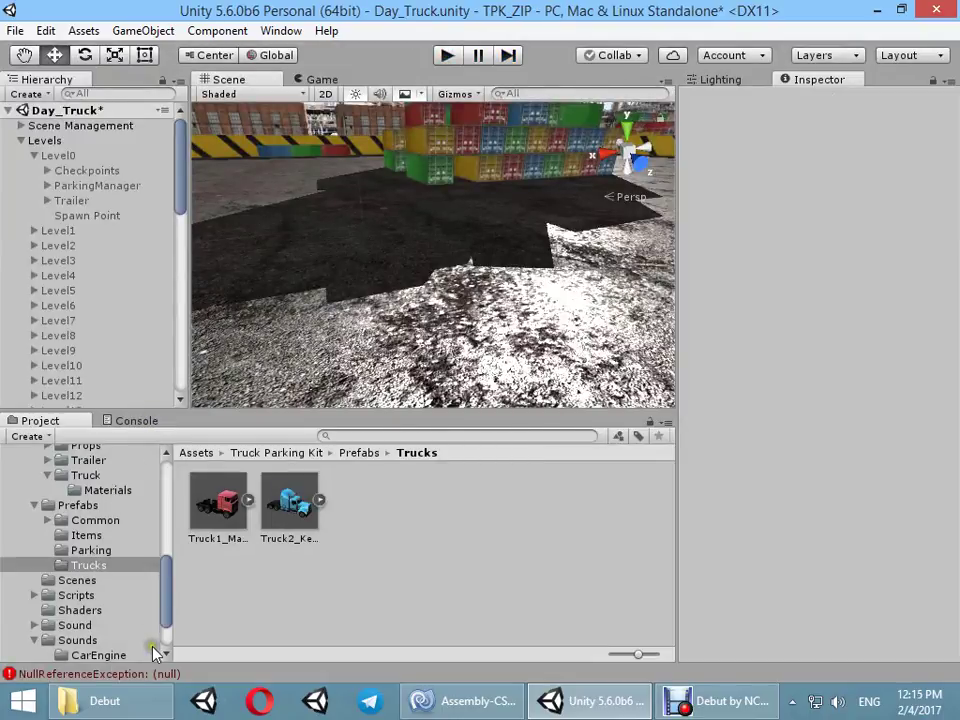
Open the Garage scene from the Scenes folder, saving Day_Truck's changes
click(110, 581)
double_click(292, 538)
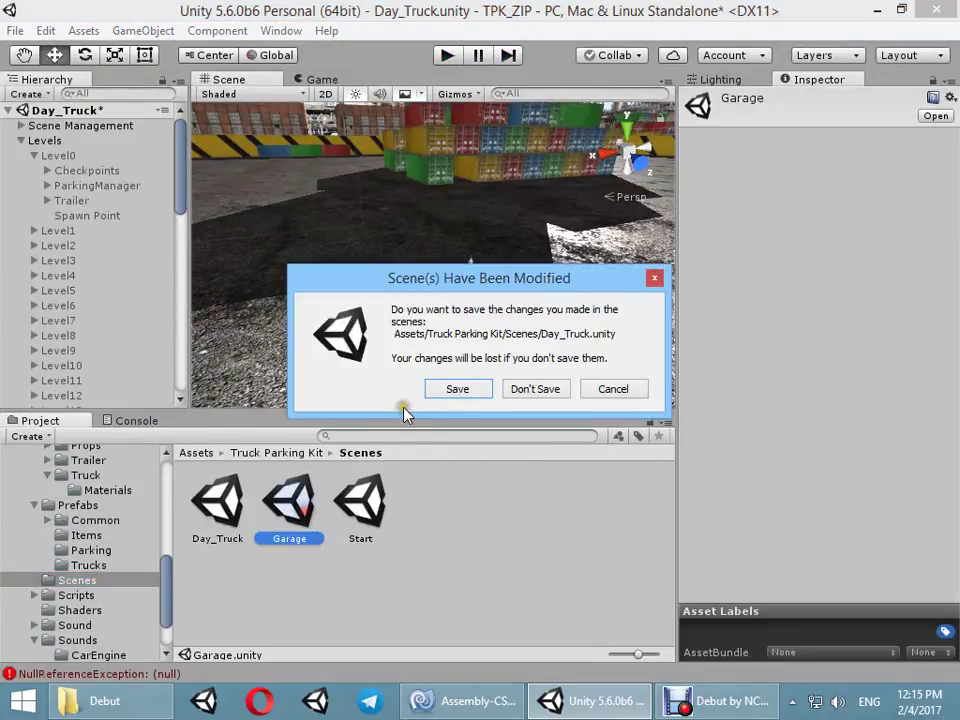
click(476, 386)
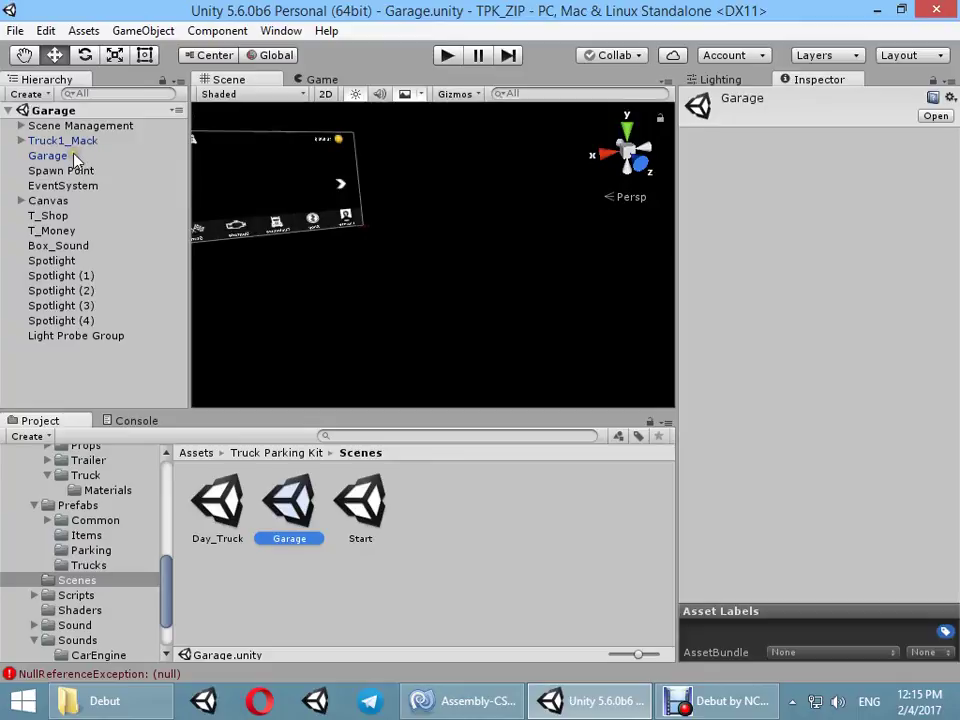
Delete Truck1_Mack from the garage and add Truck2_Kenwood to the Vehicles list
click(62, 170)
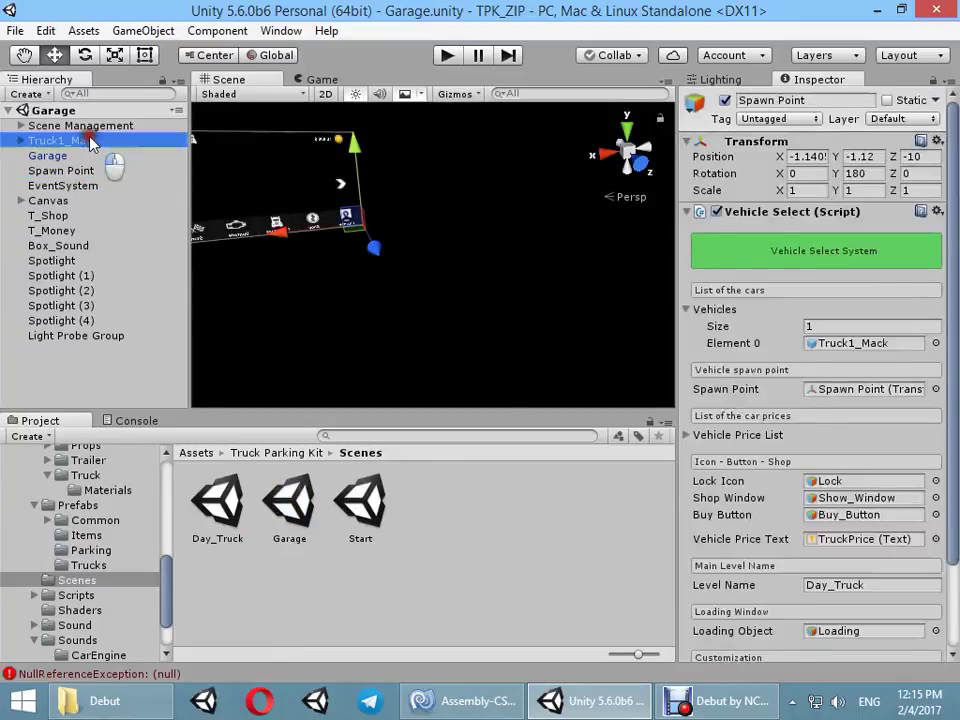
click(82, 141)
key(Delete)
click(86, 155)
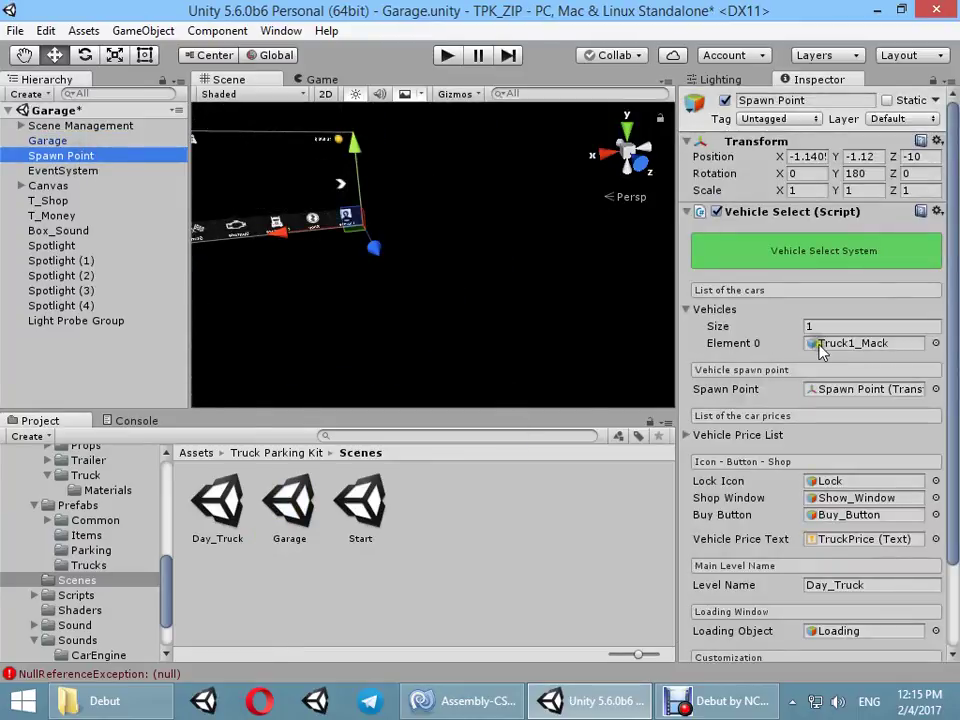
click(819, 344)
drag(293, 519, 817, 310)
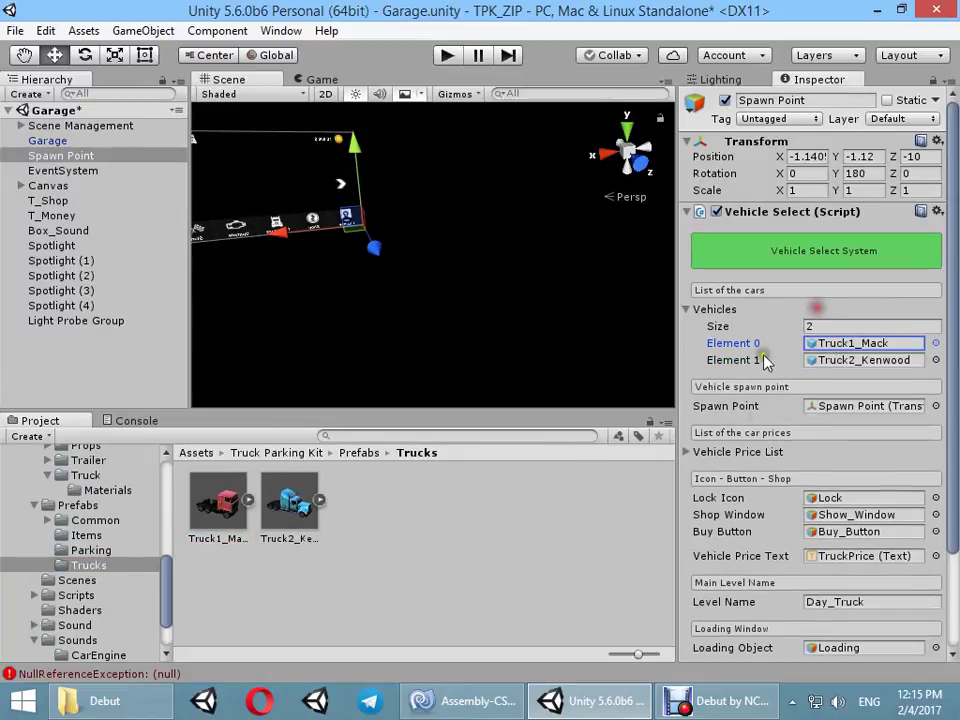
Set the Vehicle Price List size to 2, price Truck2_Kenwood at 2400, and play-test
click(729, 452)
click(835, 470)
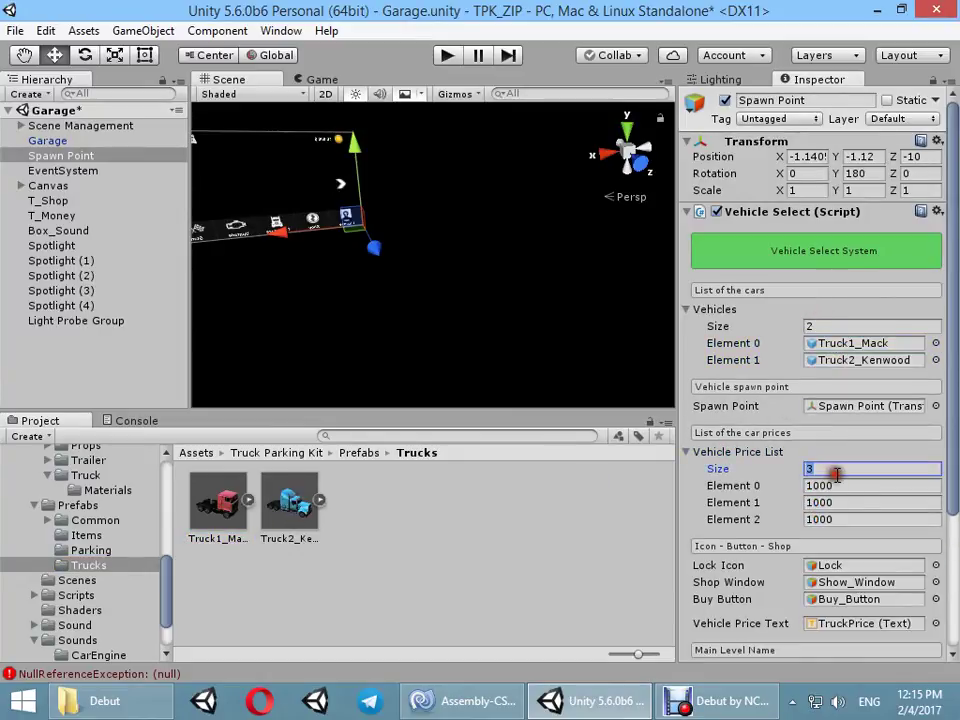
text(2)
key(Return)
click(846, 503)
text(2)
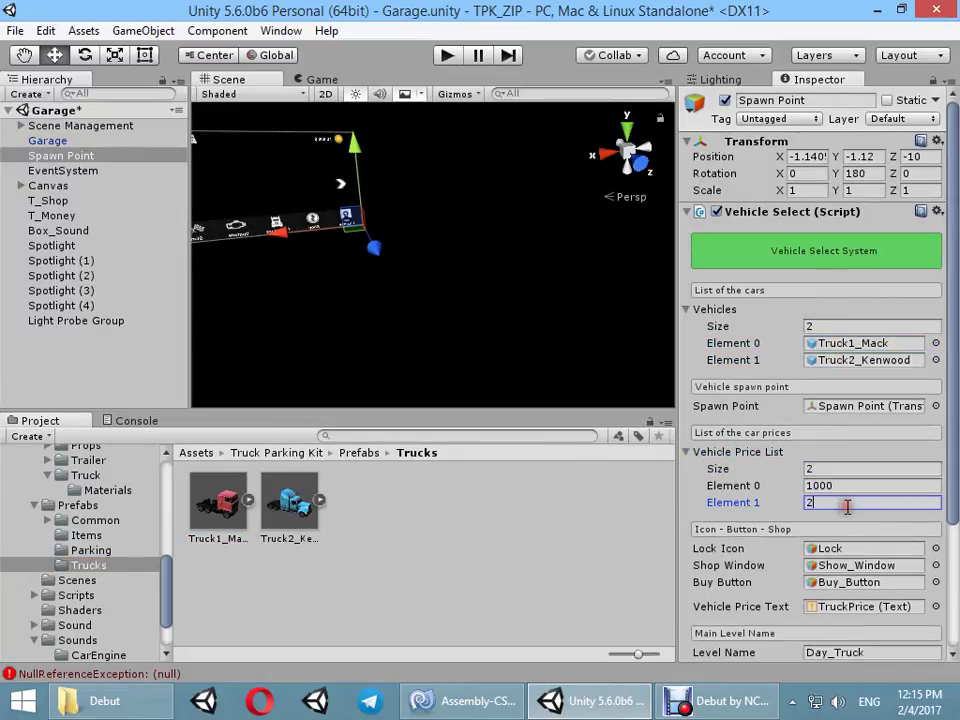
click(447, 55)
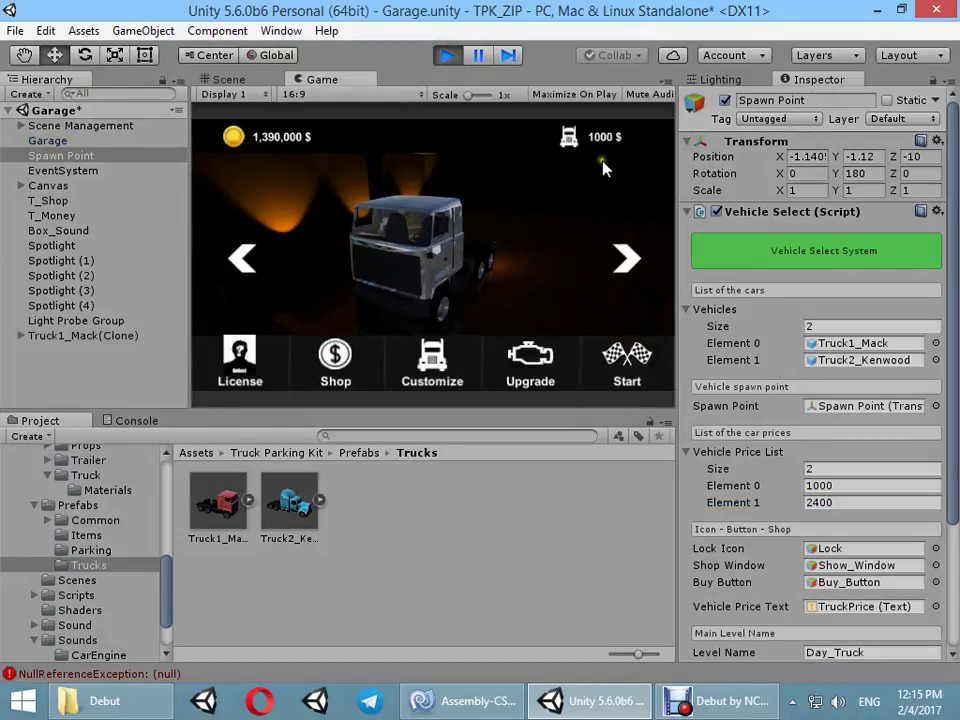
Switch to the locked Truck2_Kenwood at 2400 $ and clear the Console errors
click(624, 260)
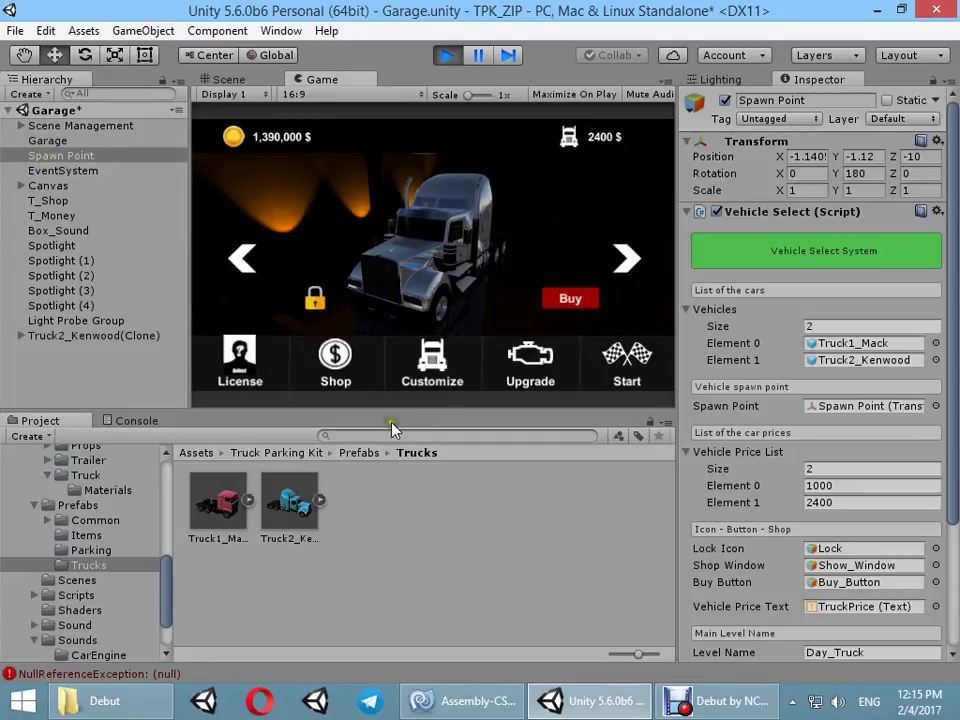
click(140, 421)
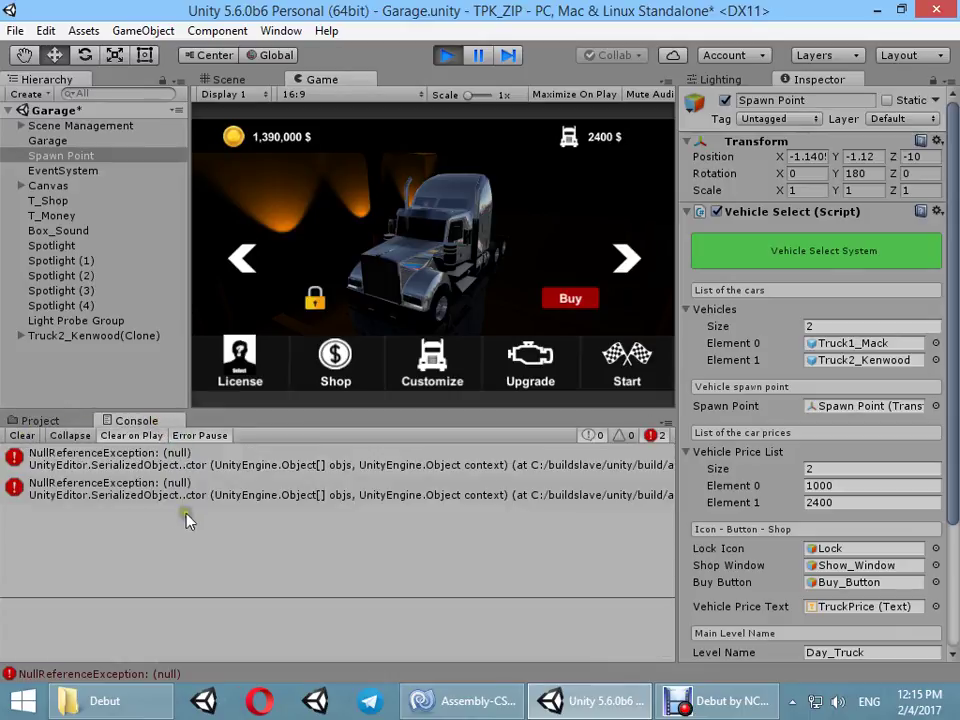
click(205, 492)
click(80, 460)
click(22, 435)
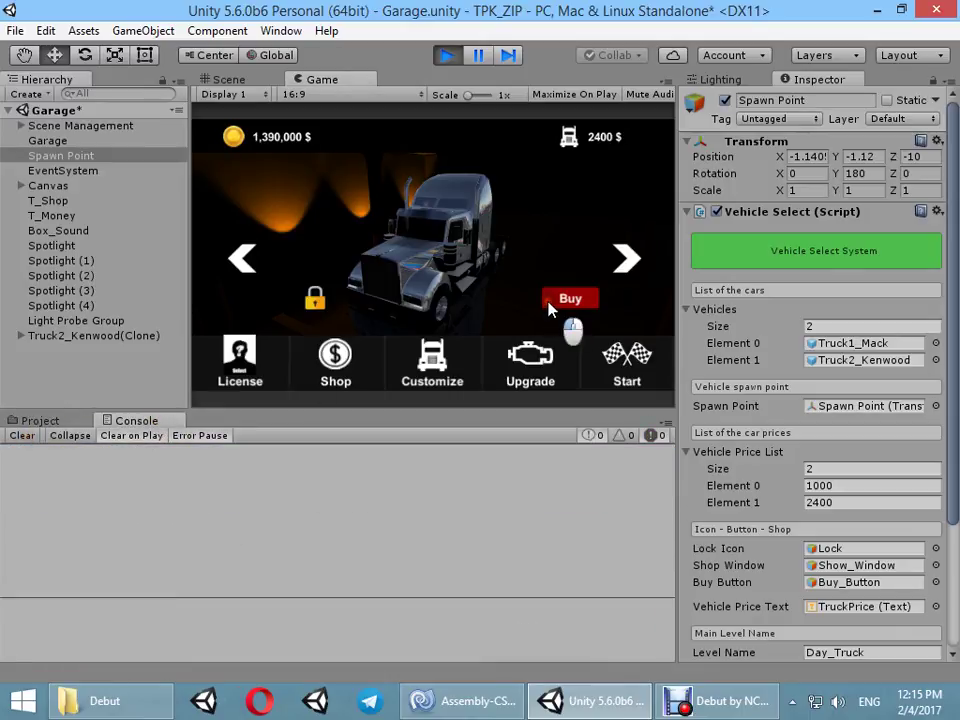
Toggle back to Truck1_Mack and again to Truck2_Kenwood, then return to the Scene view
click(245, 259)
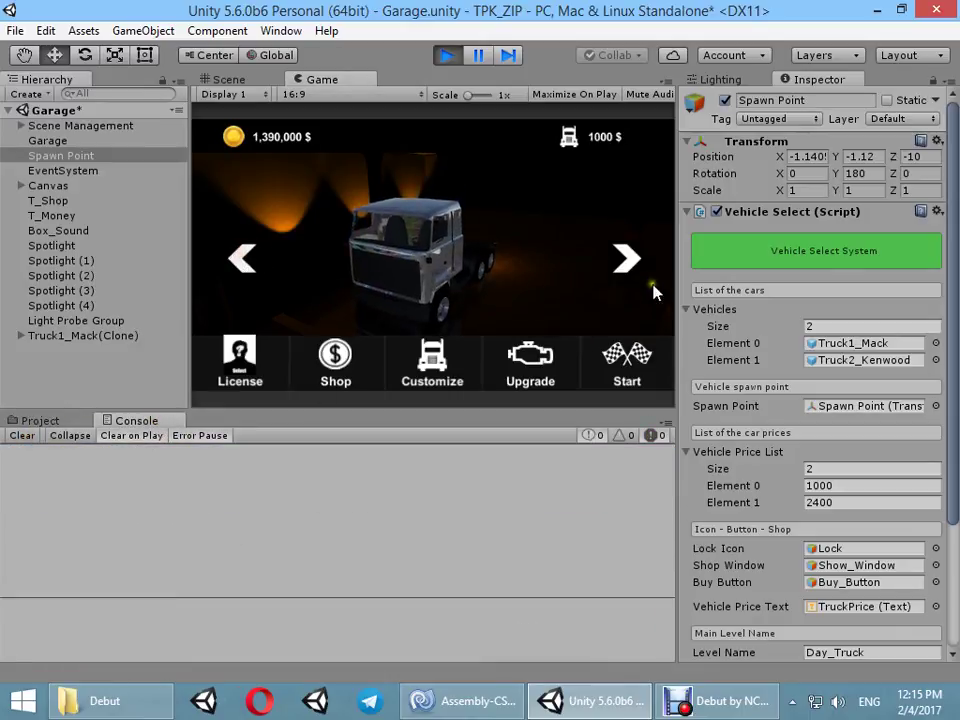
click(624, 259)
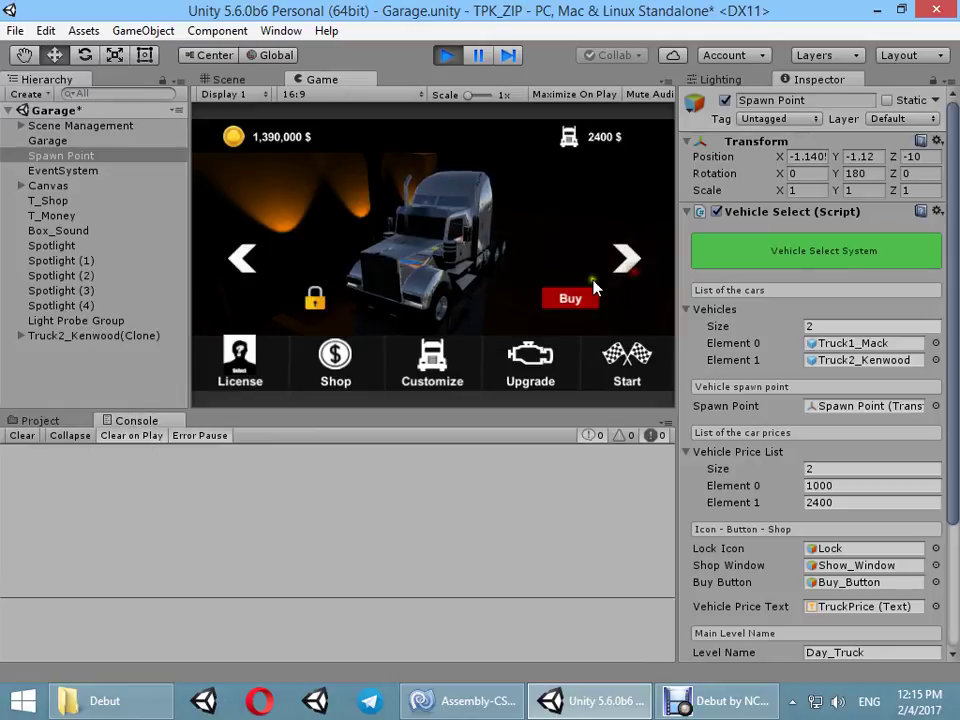
click(262, 80)
Select and frame the Buy_Button object, then stop the running game
click(208, 218)
click(208, 218)
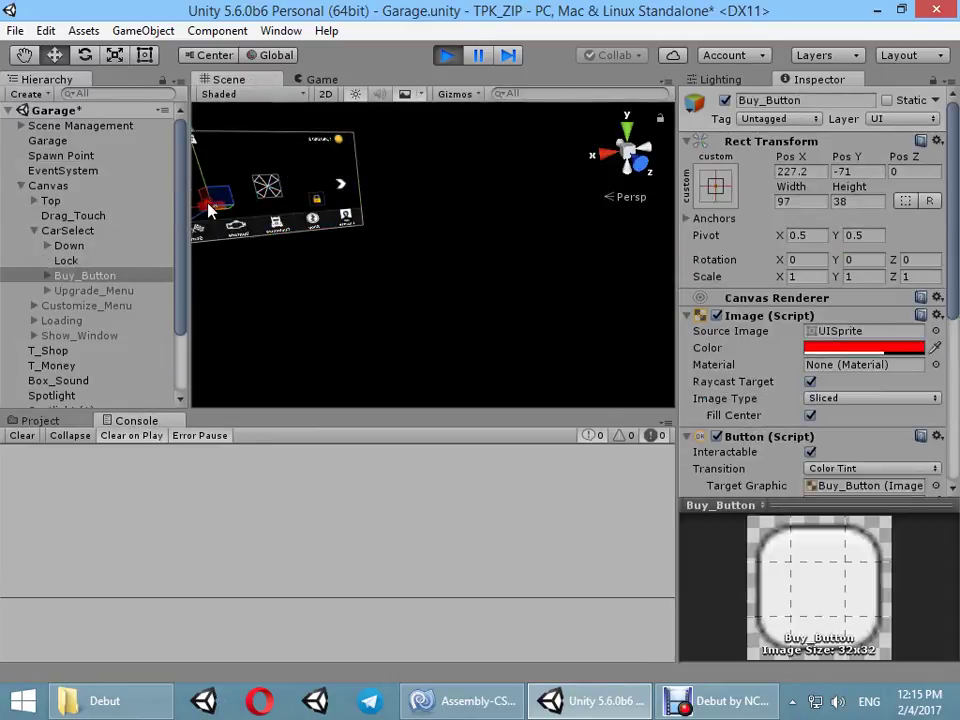
key(f)
scroll(740, 448, down, 5)
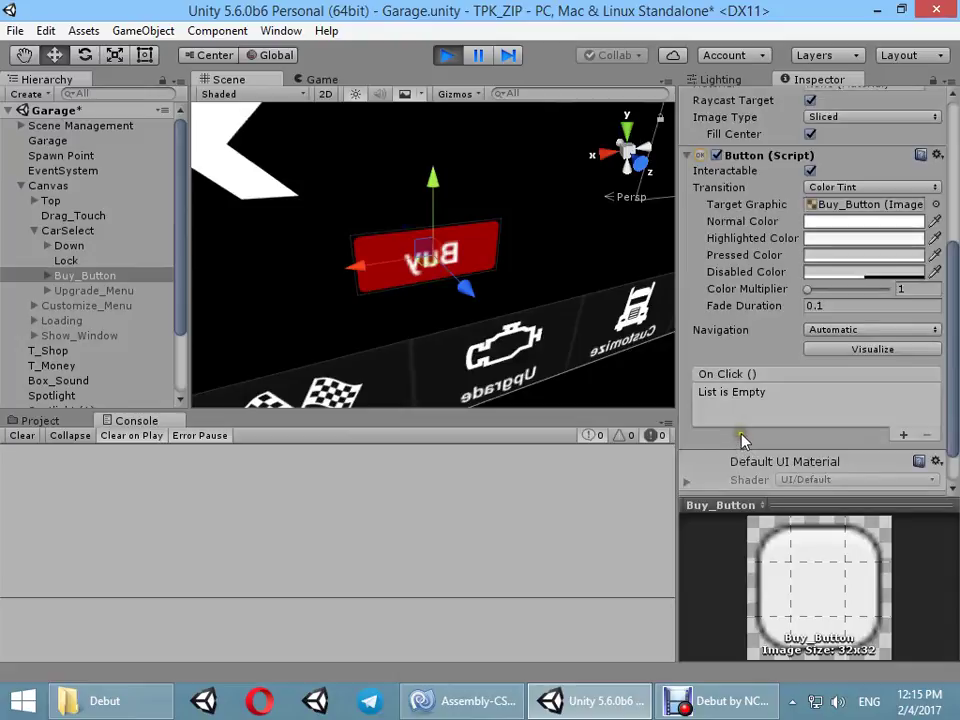
scroll(750, 430, down, 1)
click(445, 57)
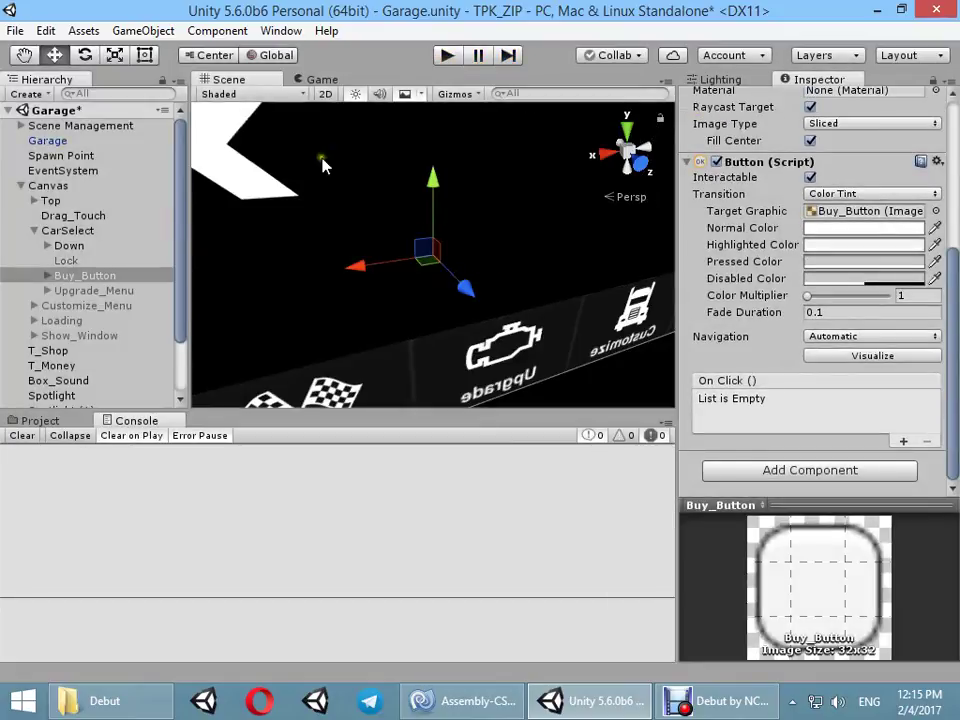
Add an On Click entry targeting Spawn Point that calls VehicleSelect.BuyCar
click(900, 441)
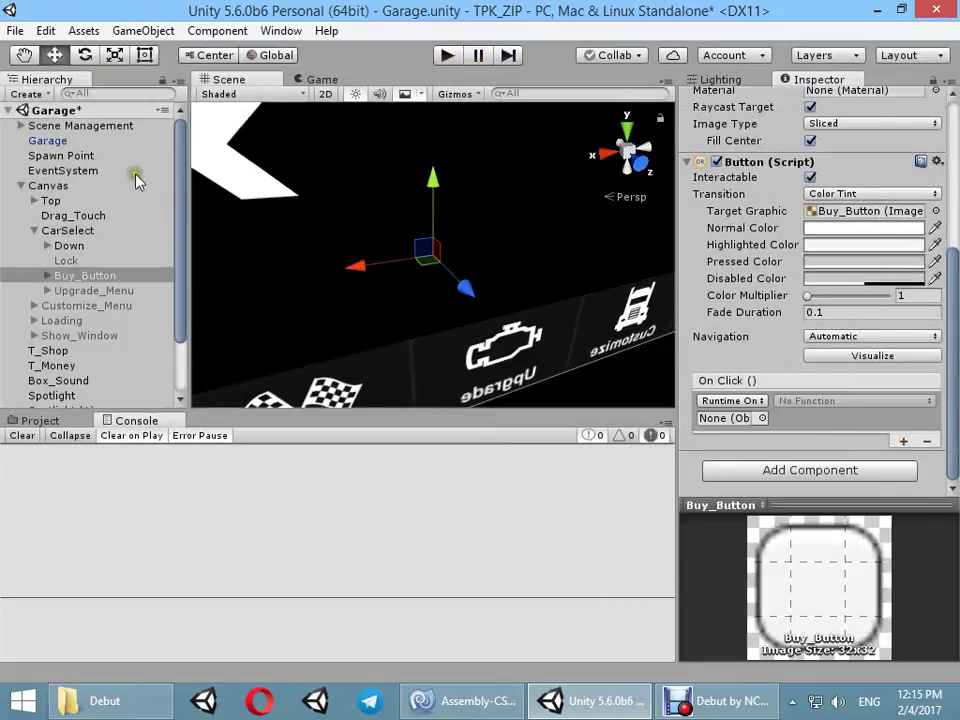
drag(94, 155, 740, 418)
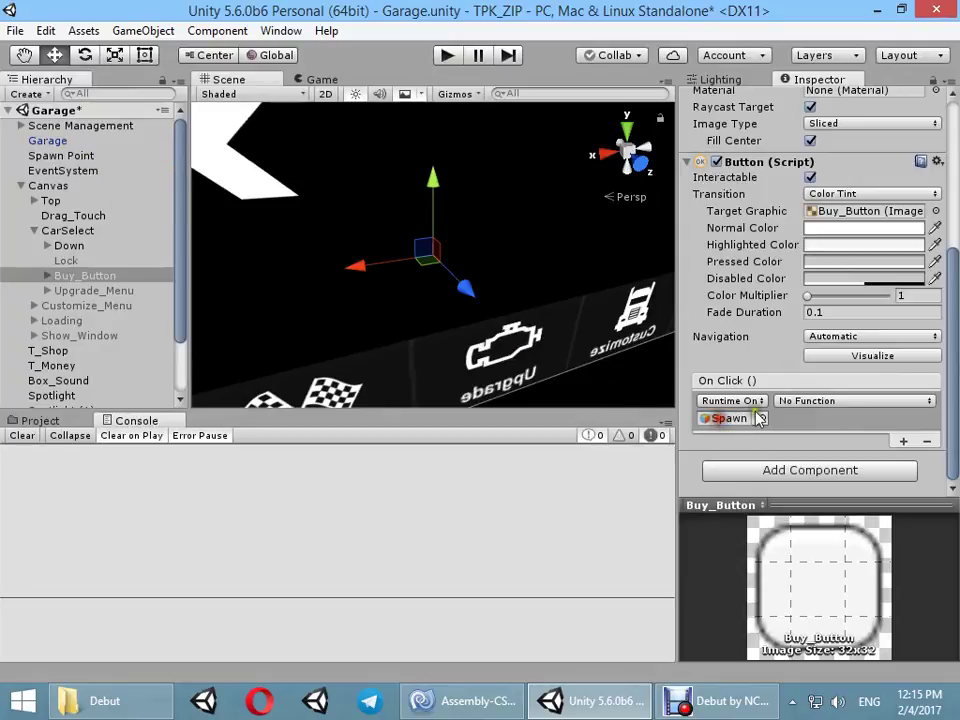
click(838, 402)
mouse_move(850, 490)
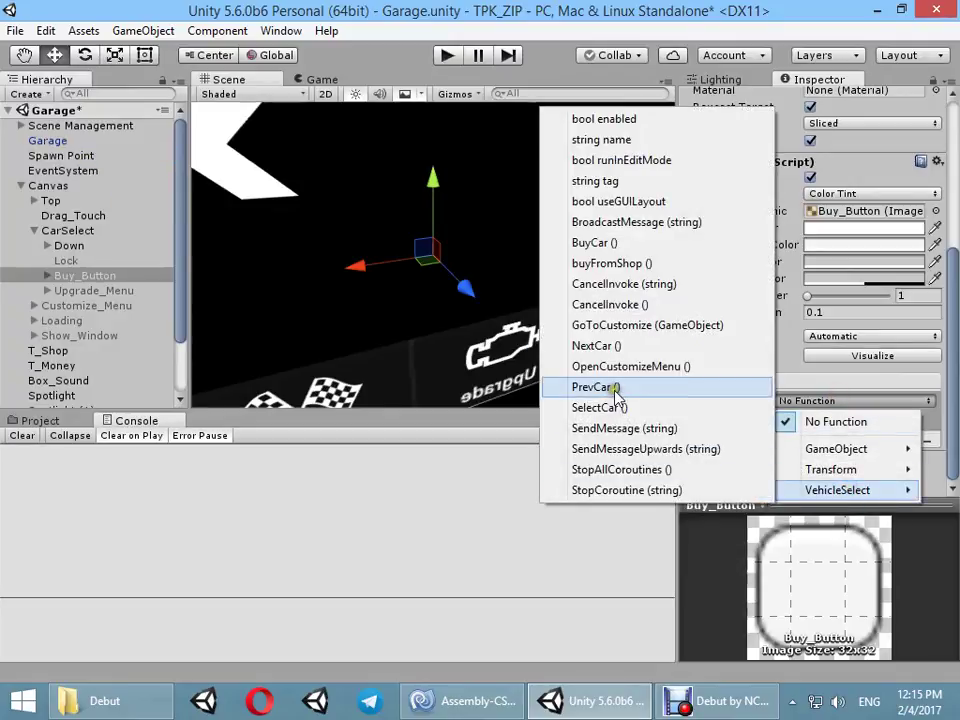
click(594, 242)
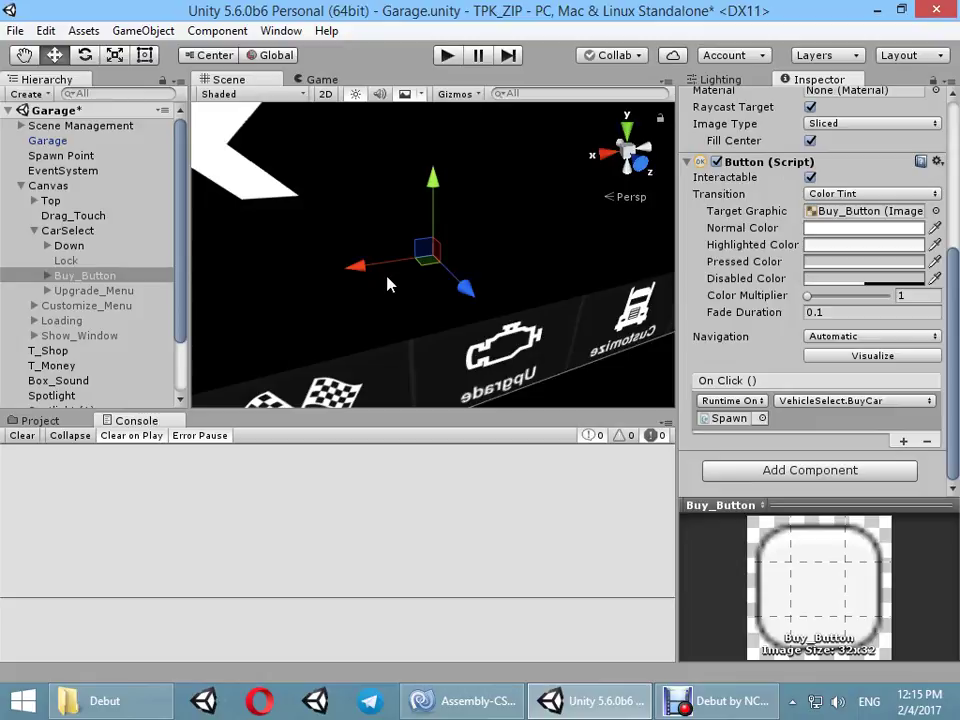
Play the garage, buy the truck, and try the 4000 roof and guard parts in Customize
click(447, 56)
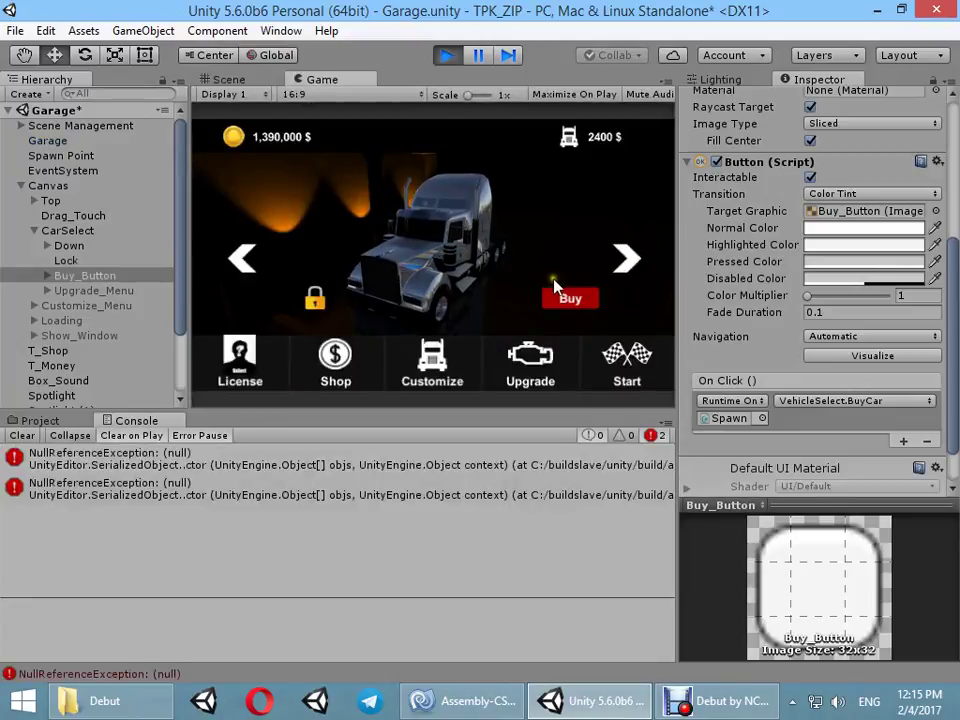
click(572, 298)
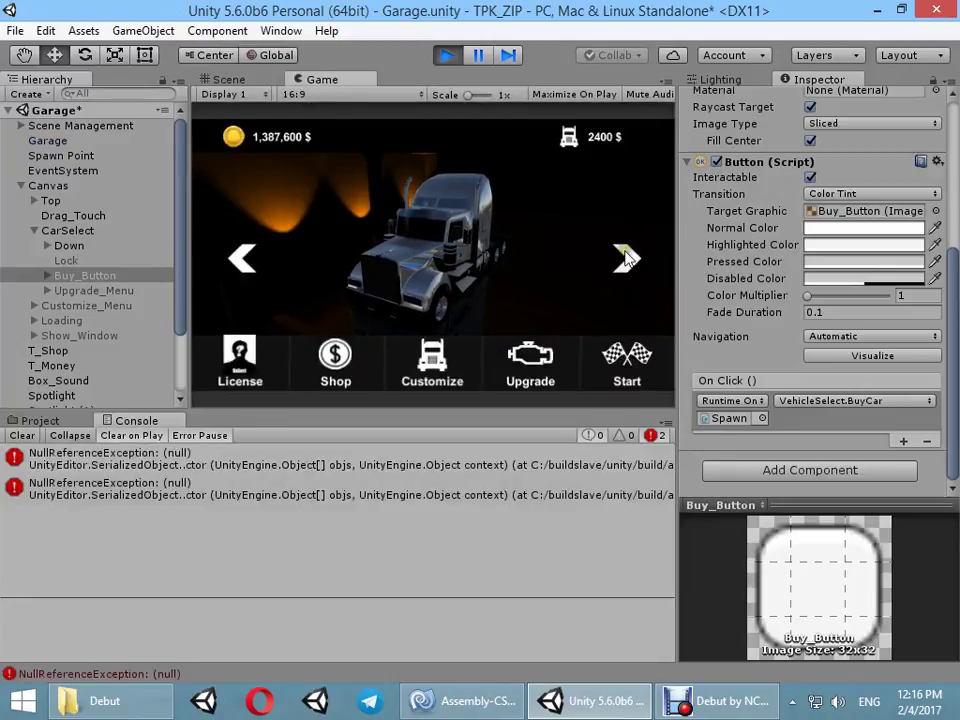
mouse_move(298, 272)
mouse_down()
mouse_move(330, 266)
mouse_move(432, 368)
mouse_up()
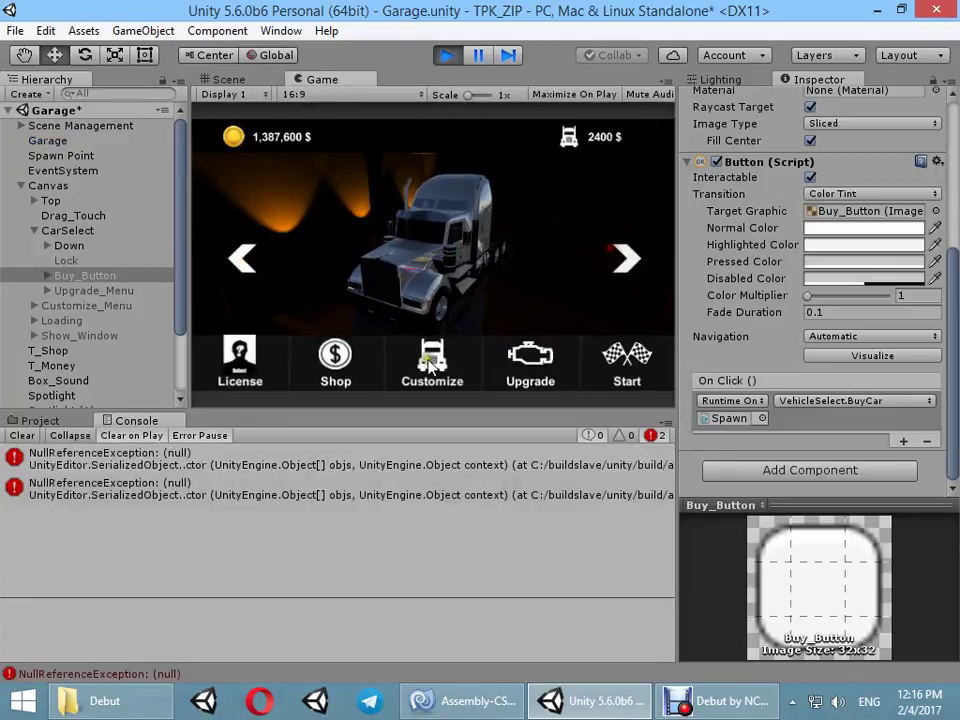
click(430, 366)
click(370, 358)
click(418, 170)
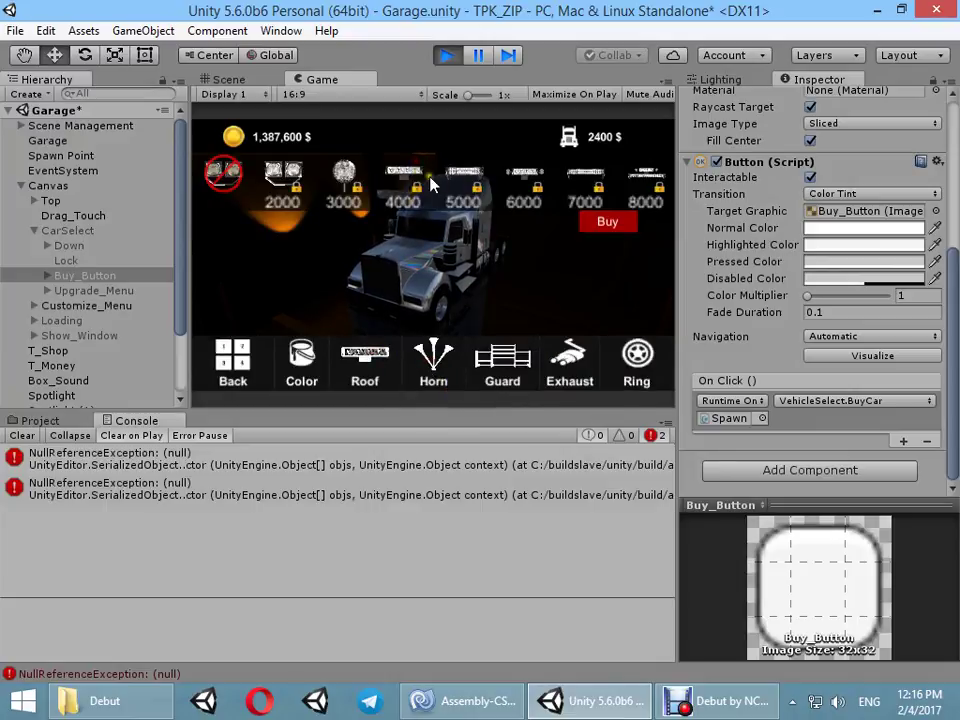
click(499, 354)
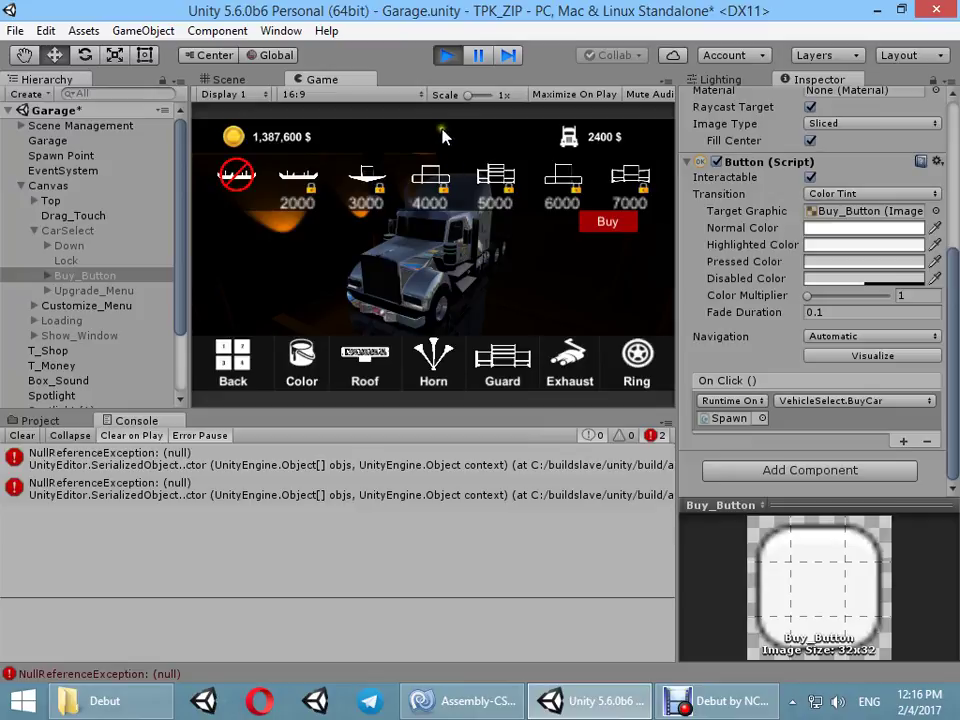
click(240, 357)
Start the Day_Truck level, clear the errors, and drive the truck forward and brake
click(616, 362)
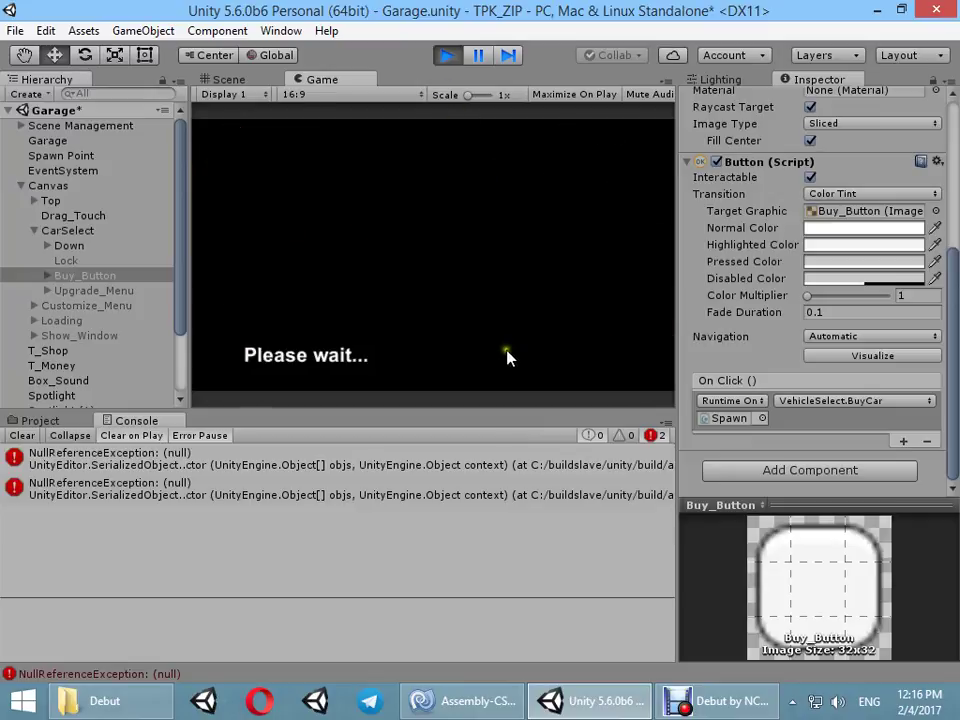
click(20, 435)
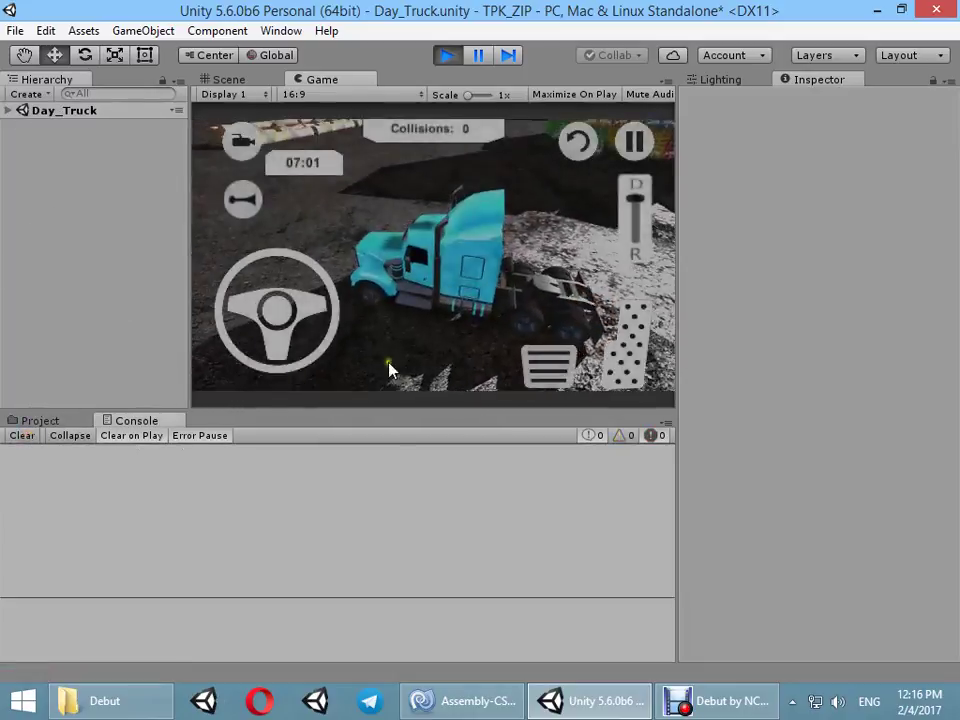
drag(625, 343, 630, 343)
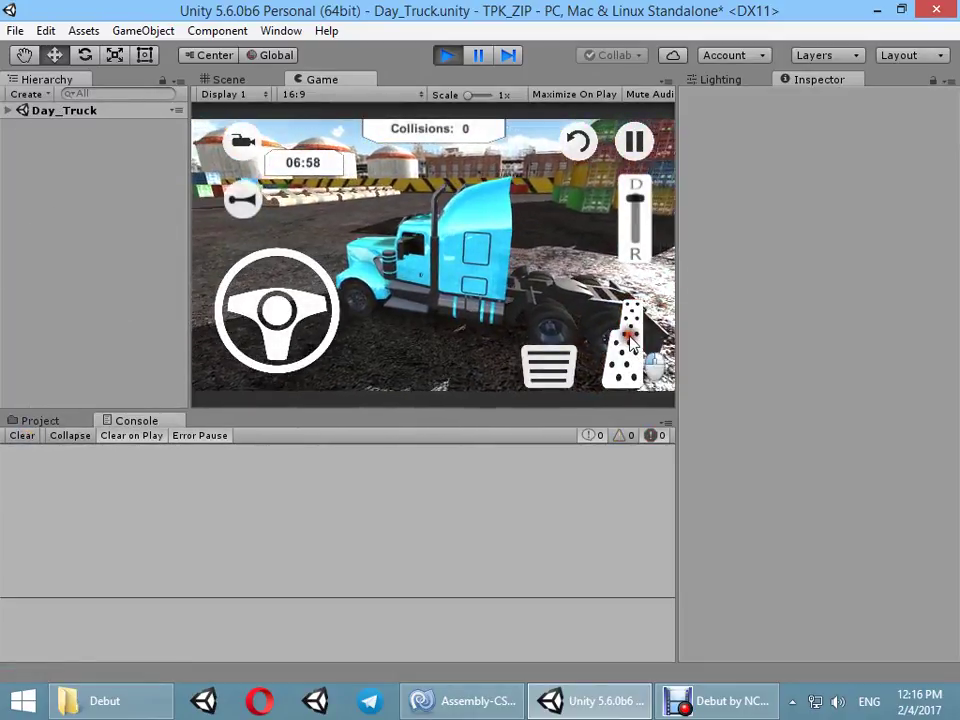
click(541, 362)
Stop play and open Day_Truck from the Scenes folder, saving the Garage changes
click(450, 57)
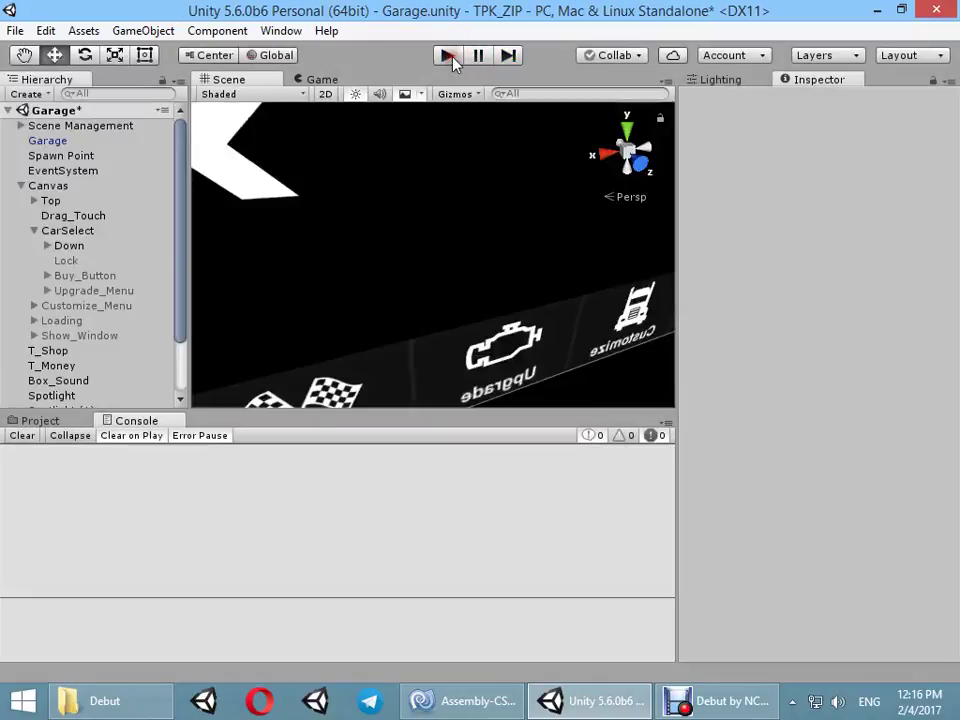
click(83, 424)
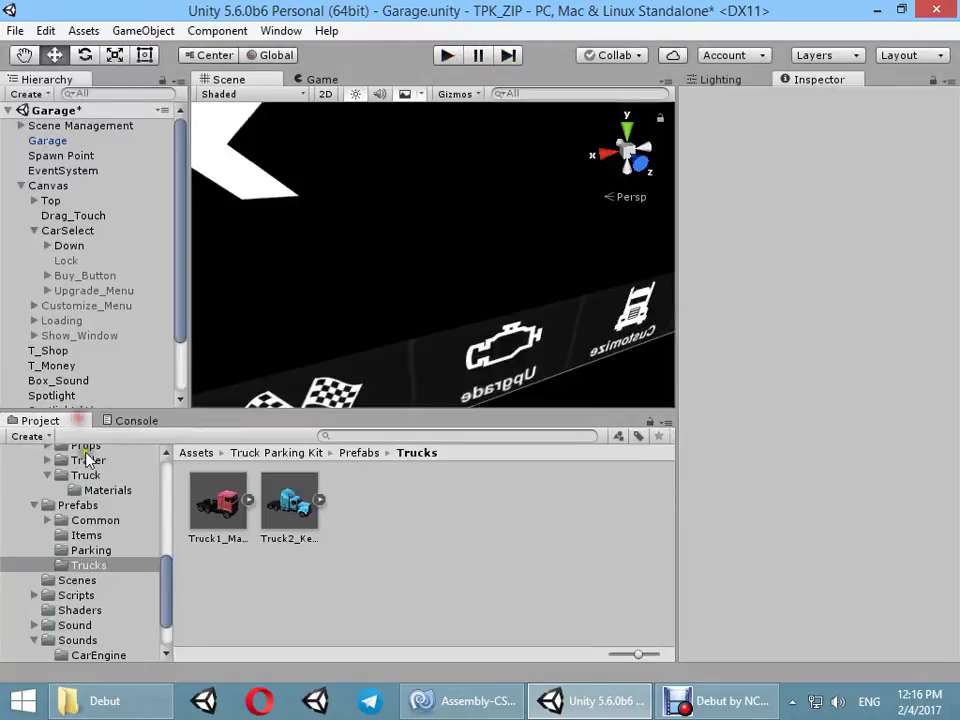
click(95, 550)
click(108, 580)
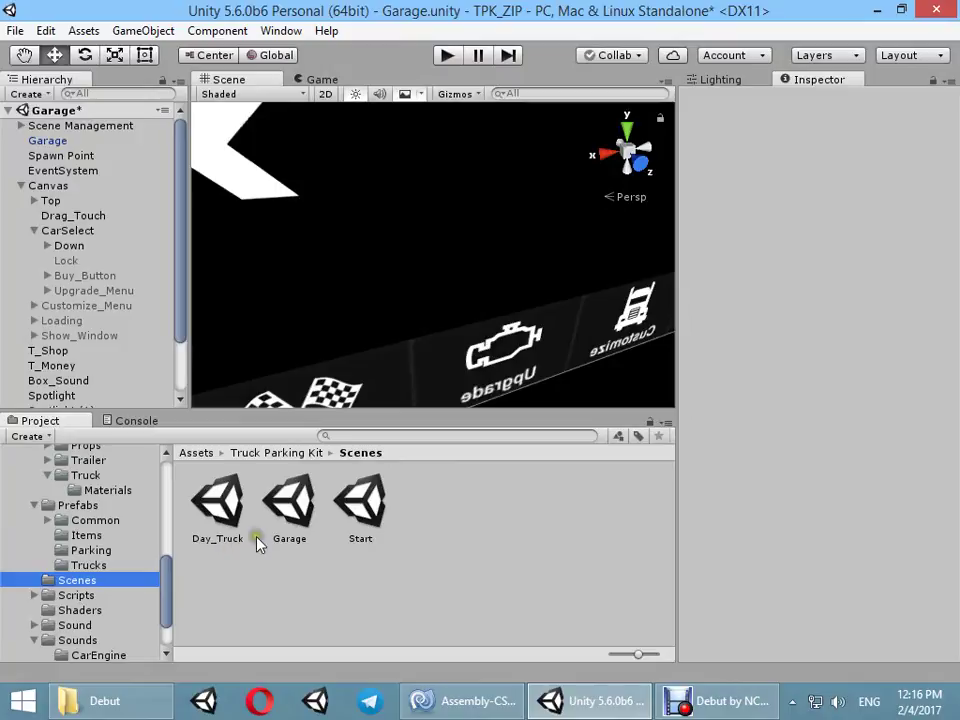
double_click(220, 533)
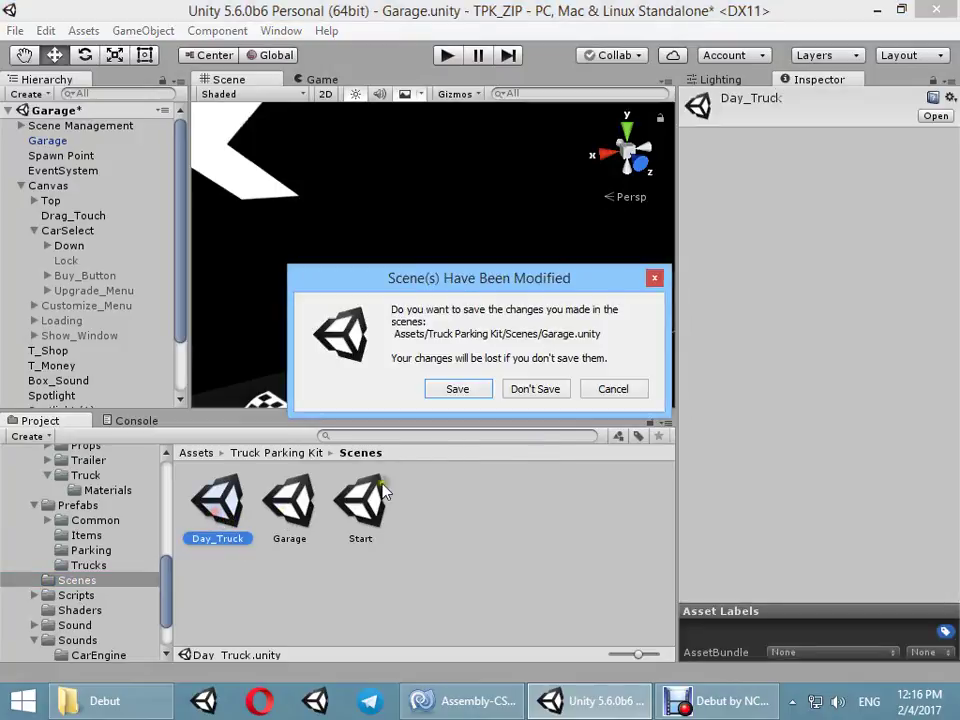
click(477, 396)
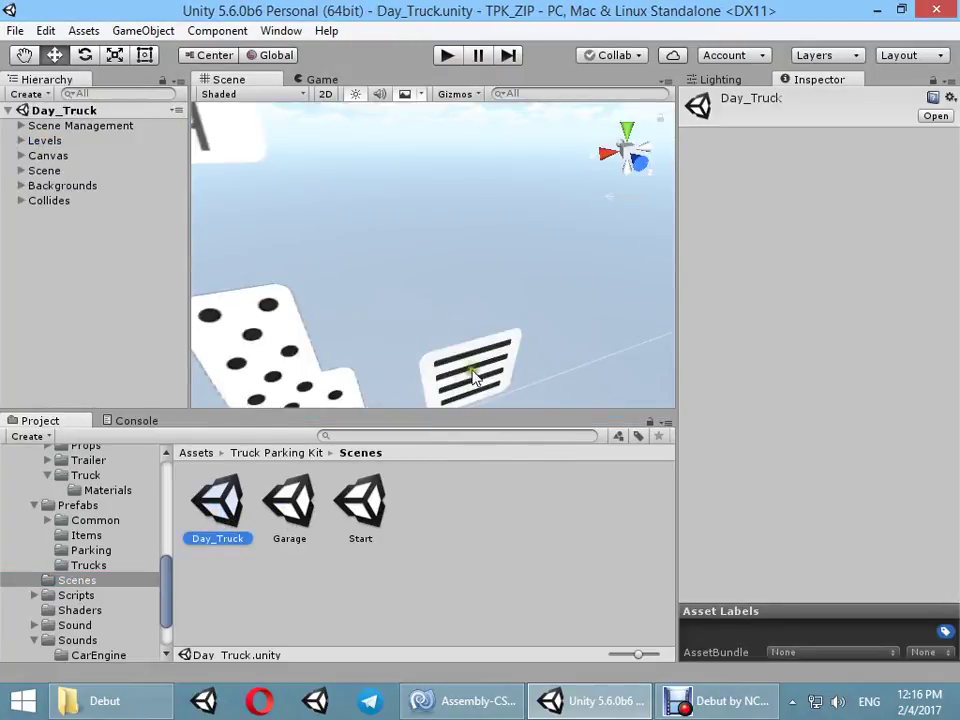
Expand Levels, frame Level0, and fly the scene camera around the level
click(20, 156)
click(20, 140)
double_click(58, 155)
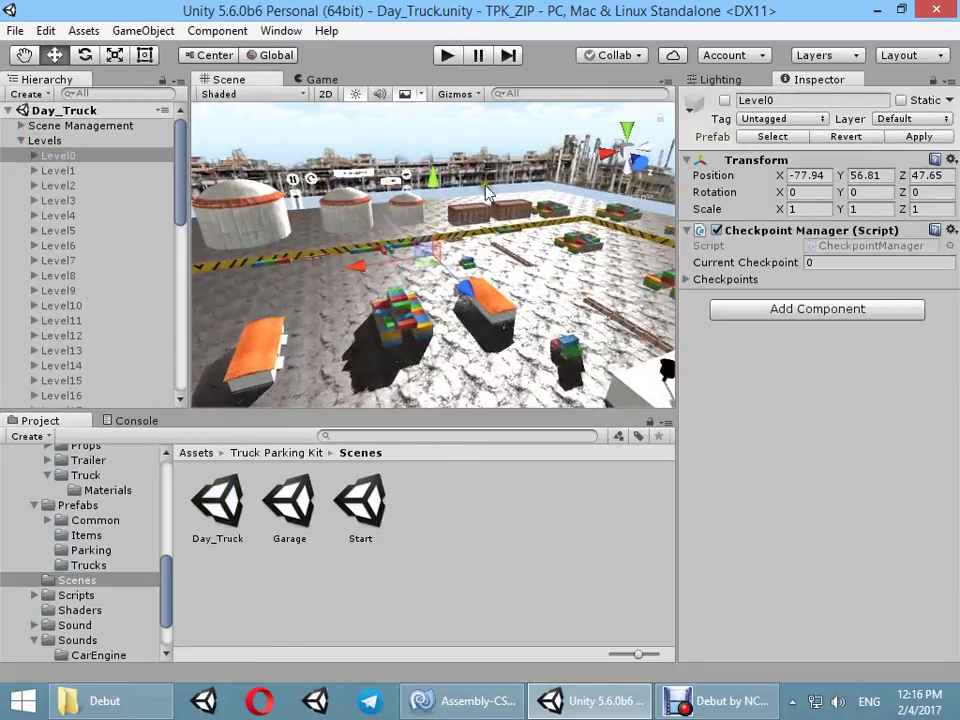
click(486, 193)
right_drag(628, 242, 343, 341)
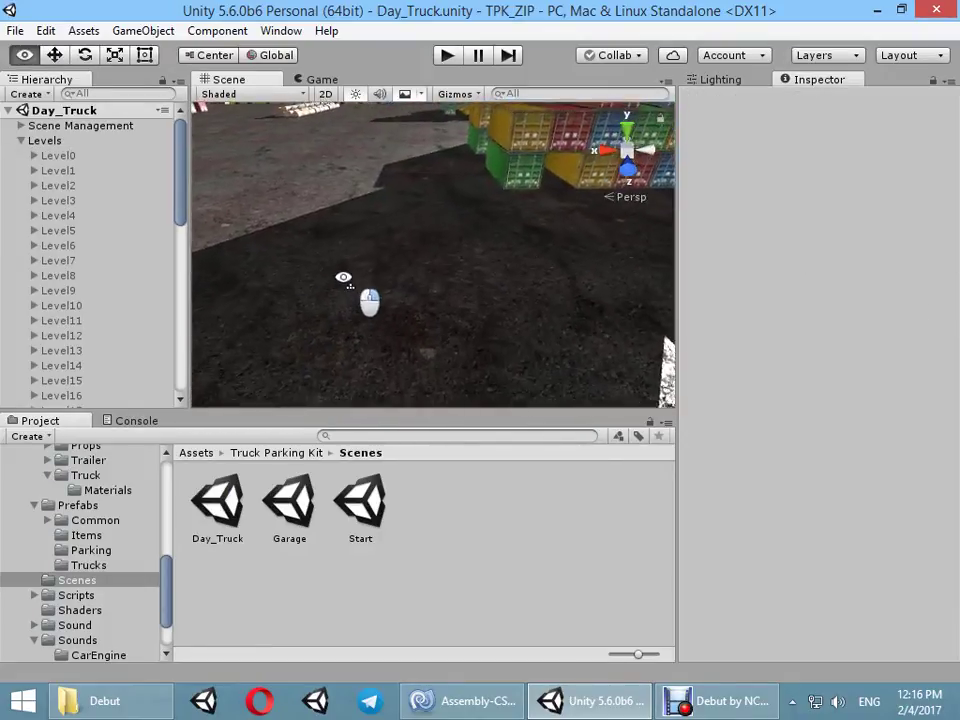
right_drag(343, 341, 392, 253)
Open Prefabs > Trucks and drag Truck2_Kenwood into the level
scroll(60, 615, down, 2)
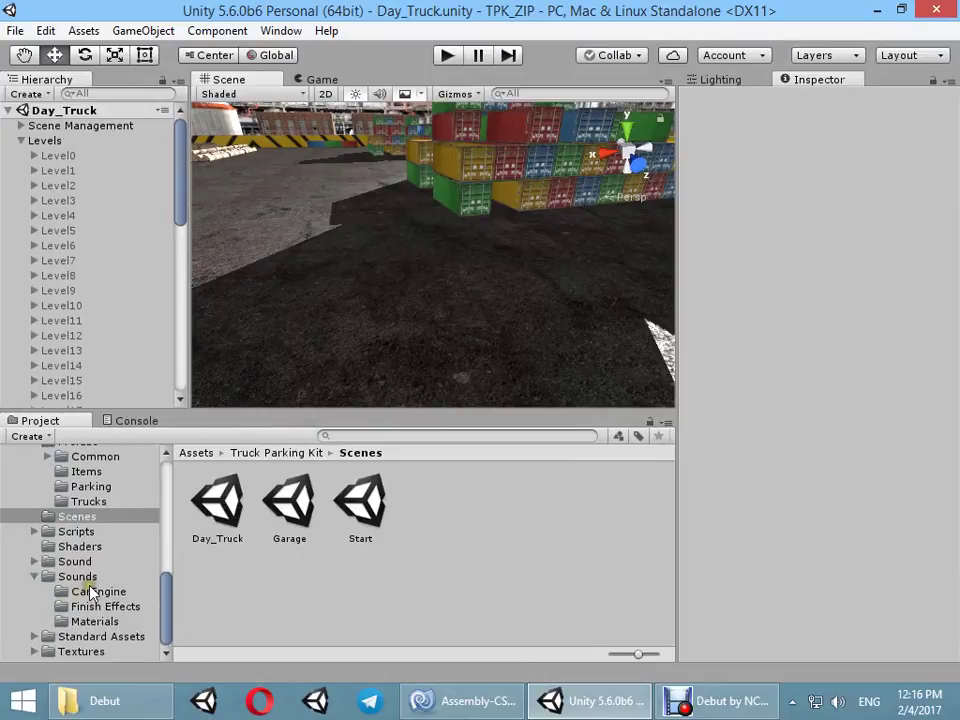
scroll(88, 578, up, 4)
click(88, 614)
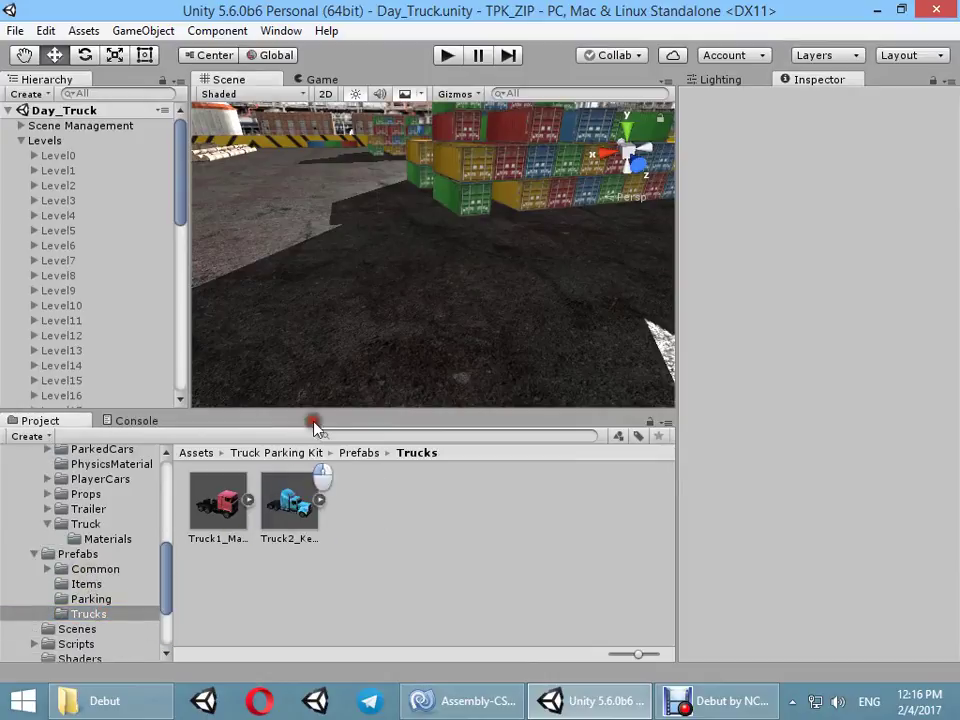
drag(290, 505, 310, 230)
Place Truck2_Kenwood and move its Body > Kenwood mesh onto the Car layer
mouse_move(310, 230)
right_down()
mouse_move(490, 362)
mouse_move(562, 208)
mouse_move(460, 130)
right_up()
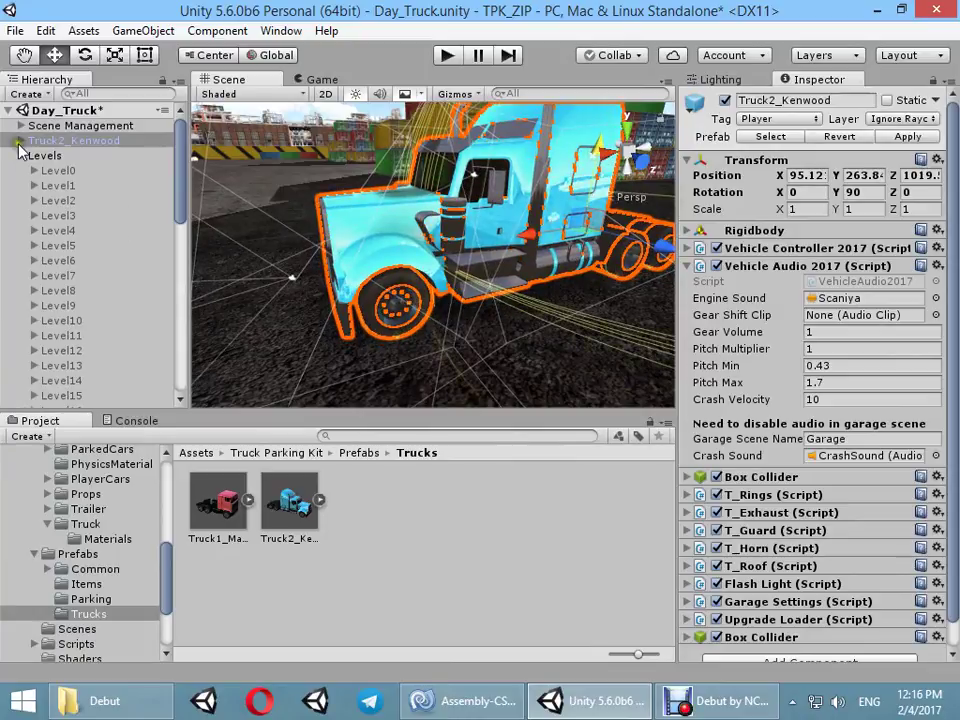
click(14, 158)
click(14, 155)
click(20, 140)
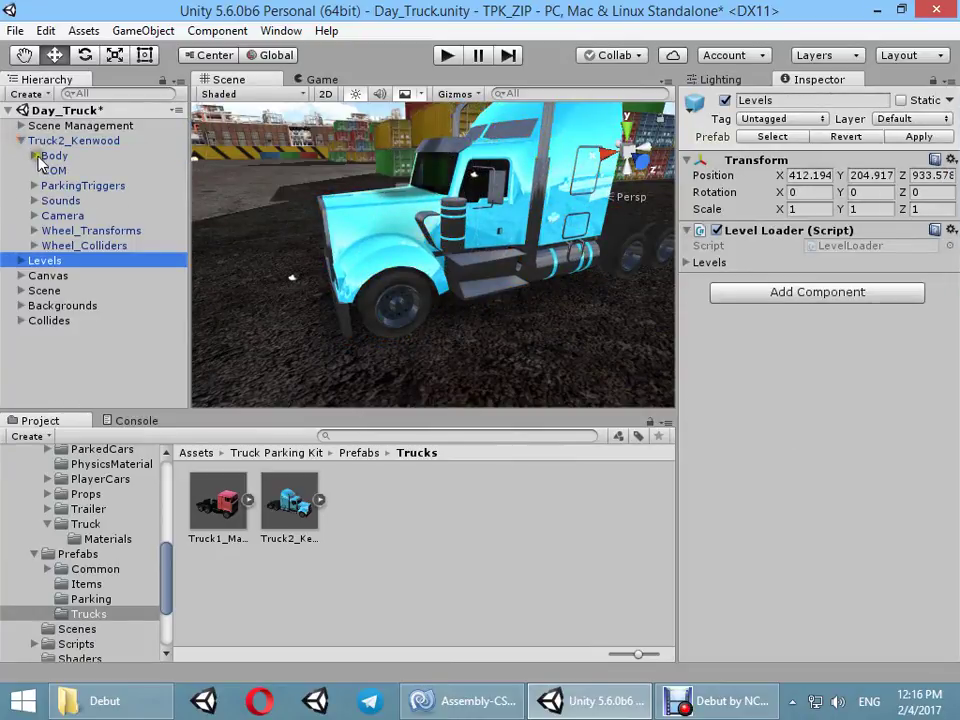
click(34, 155)
click(48, 230)
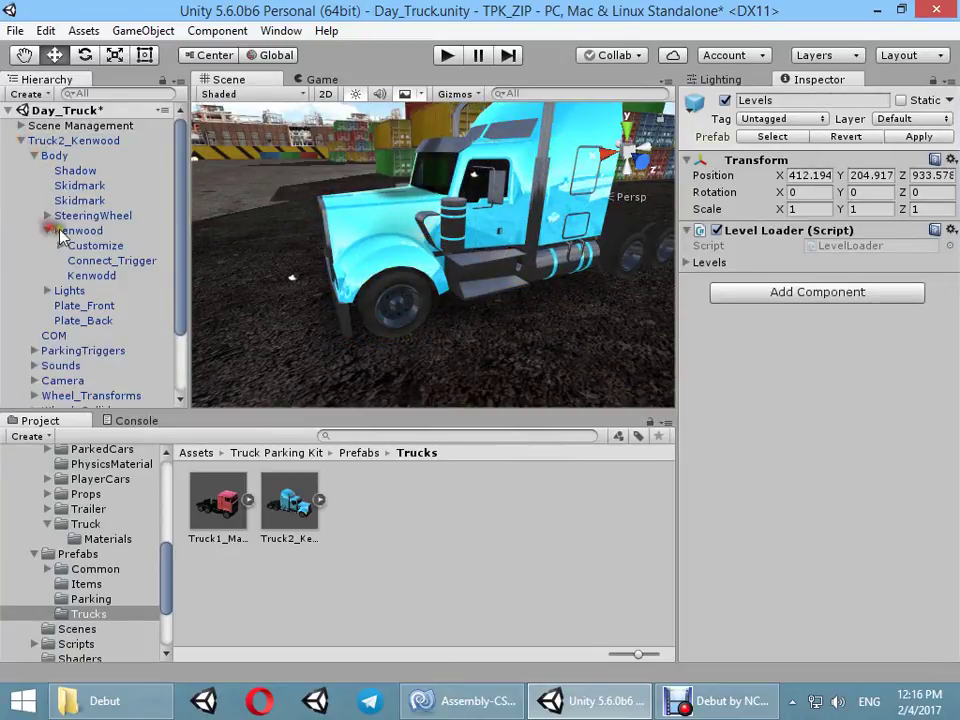
click(78, 230)
mouse_move(290, 260)
alt+mouse_down()
mouse_move(330, 243)
mouse_move(300, 250)
alt+mouse_up()
click(91, 275)
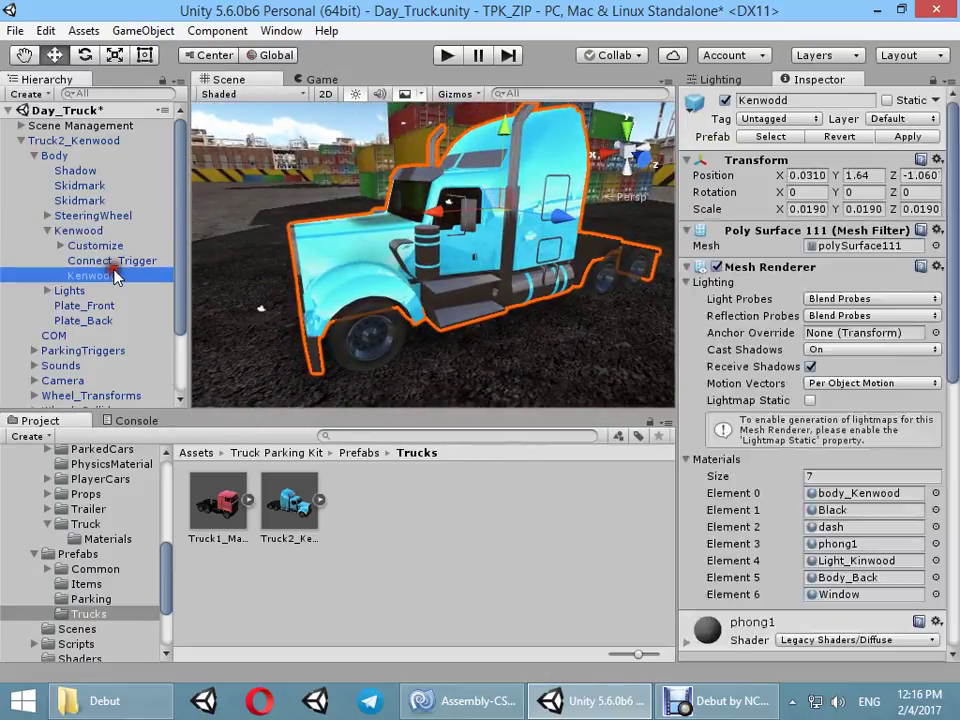
click(883, 119)
click(848, 266)
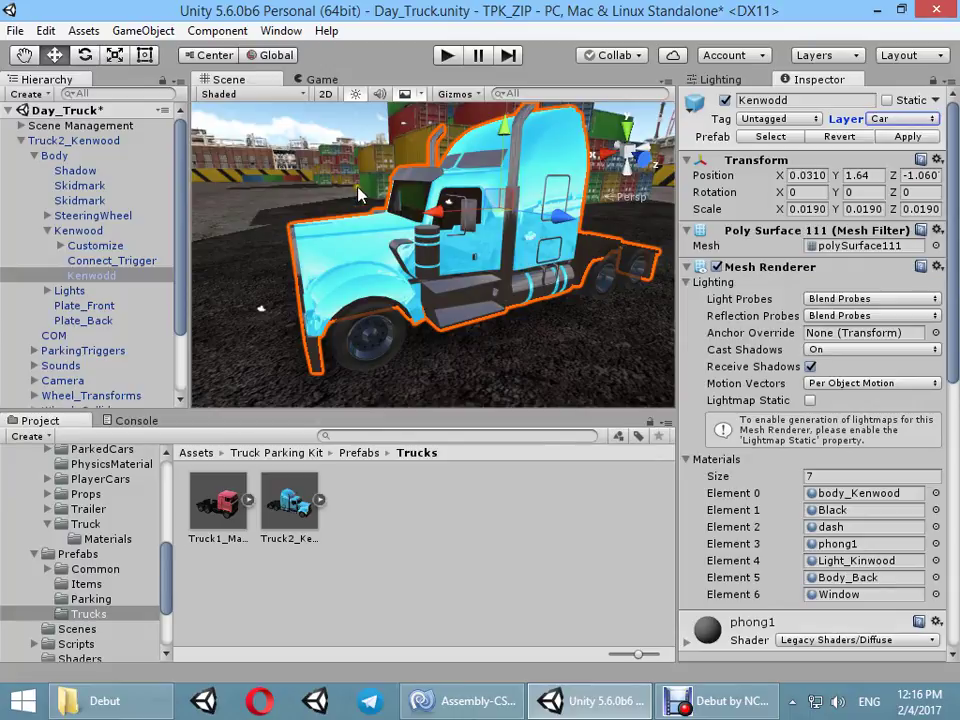
Confirm the Shadow projector's Ignore Layers includes Car, then reselect the Kenwood body mesh
alt+drag(362, 195, 200, 165)
click(75, 170)
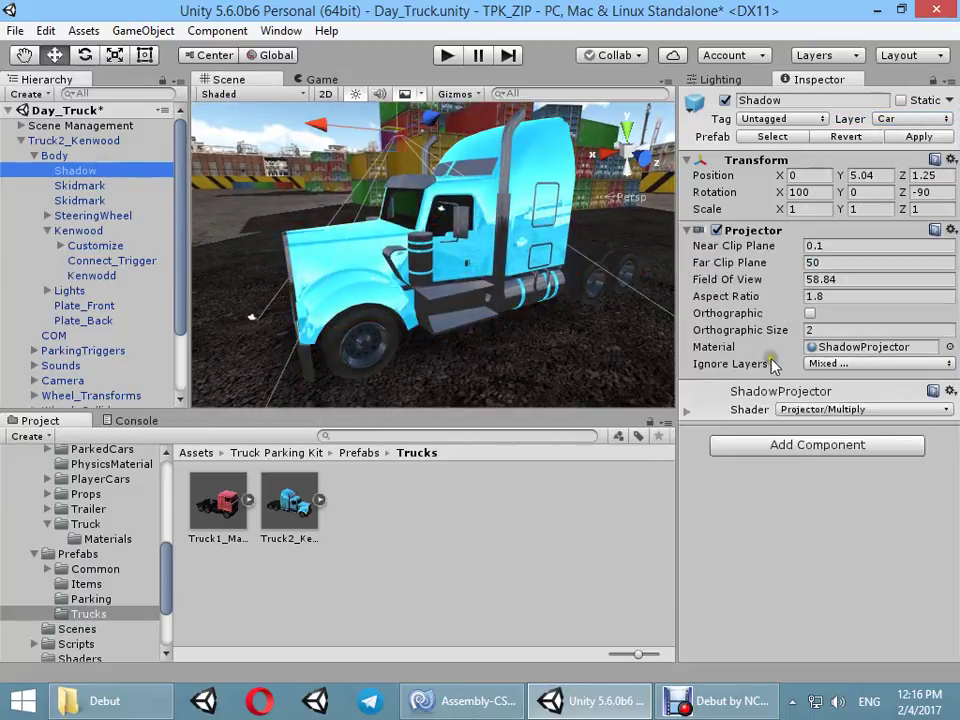
click(814, 364)
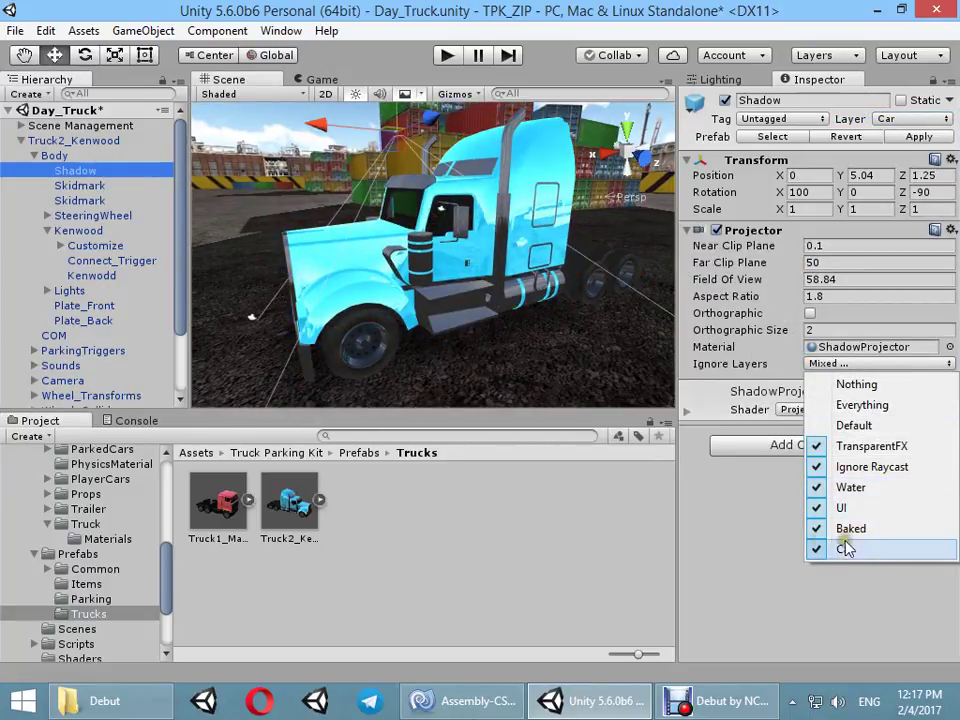
click(705, 502)
click(363, 264)
click(366, 262)
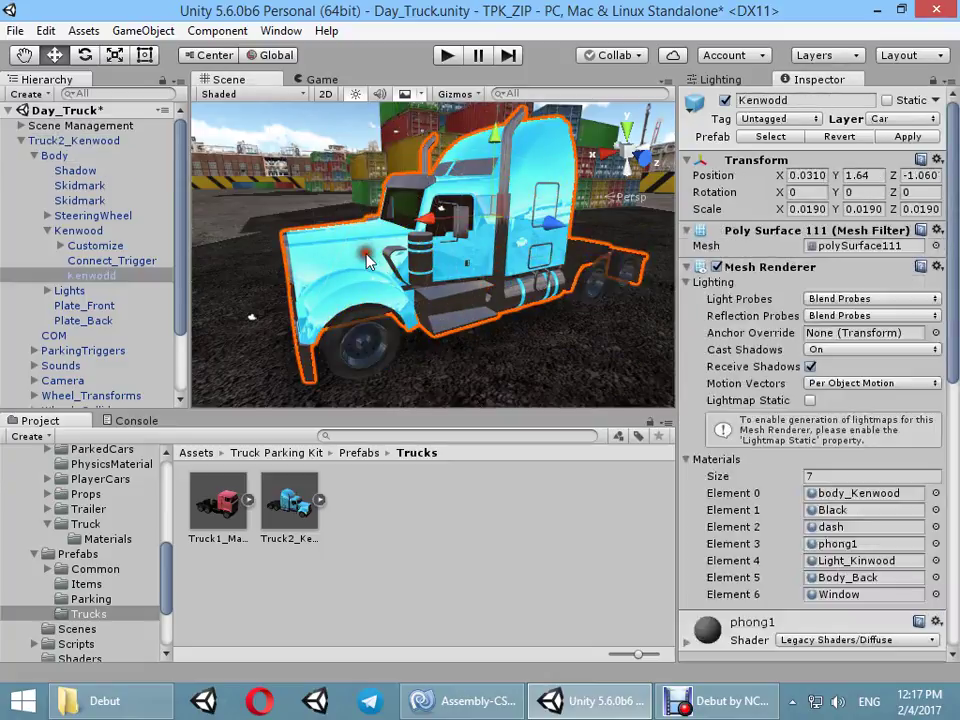
Move the Connect_Trigger box further back along the truck
click(114, 262)
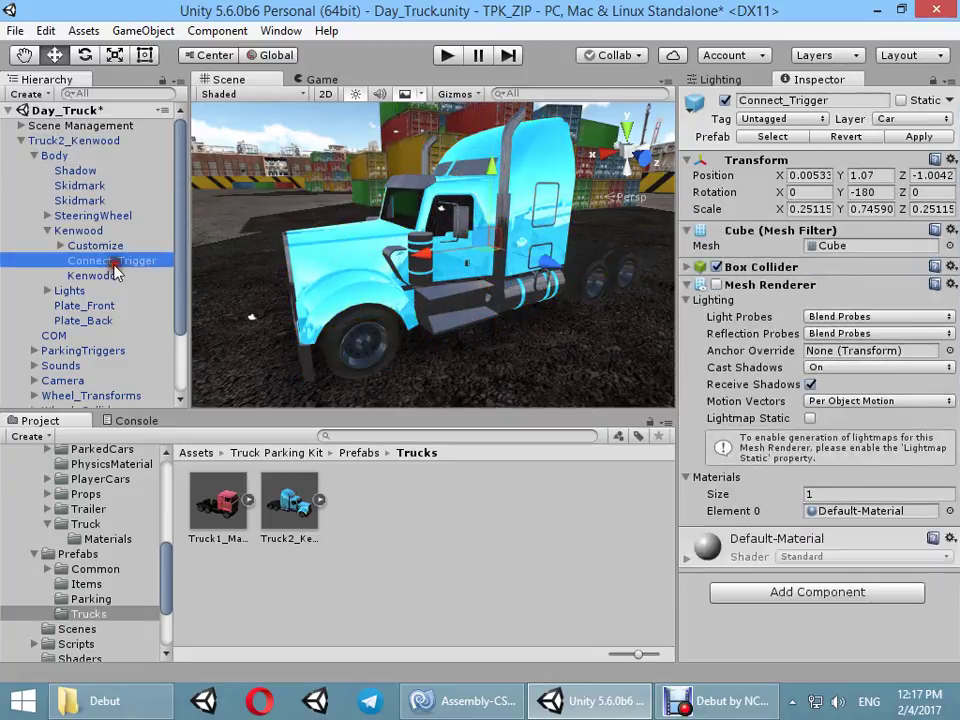
double_click(107, 260)
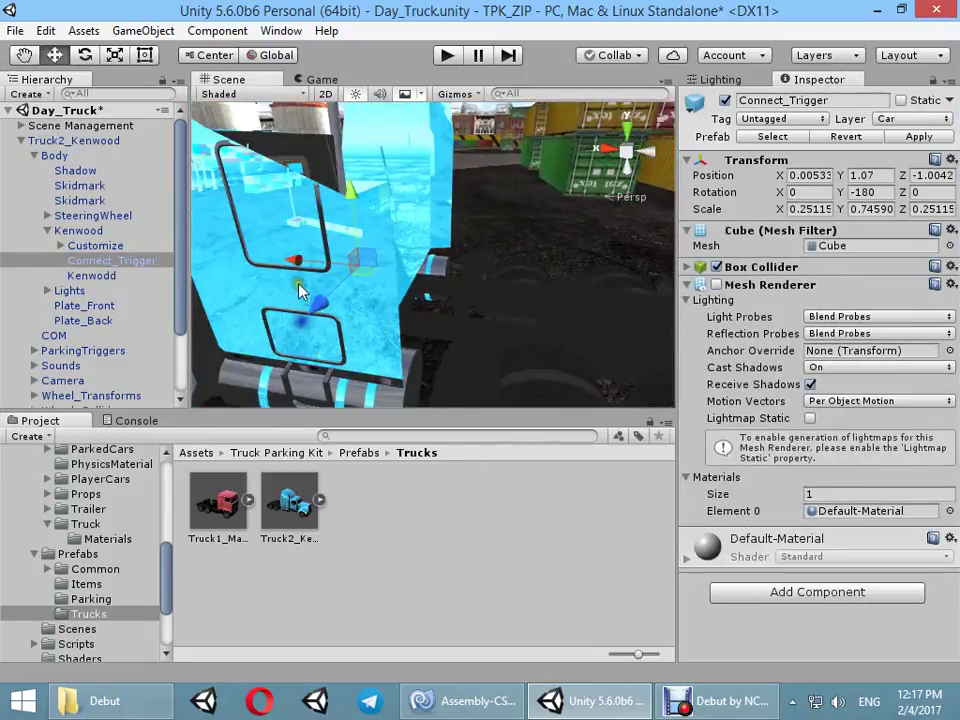
drag(340, 278, 429, 294)
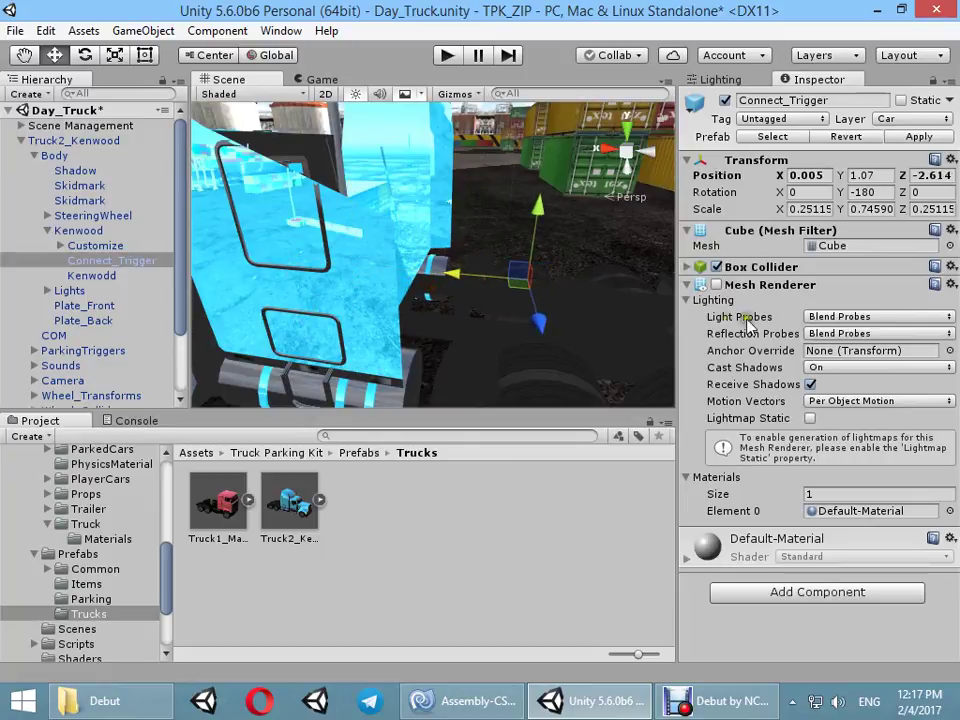
click(748, 275)
mouse_move(536, 317)
alt+mouse_down()
mouse_move(413, 289)
mouse_move(602, 343)
mouse_move(272, 311)
mouse_move(280, 275)
mouse_move(594, 317)
mouse_move(804, 306)
mouse_move(461, 300)
mouse_move(410, 283)
alt+mouse_up()
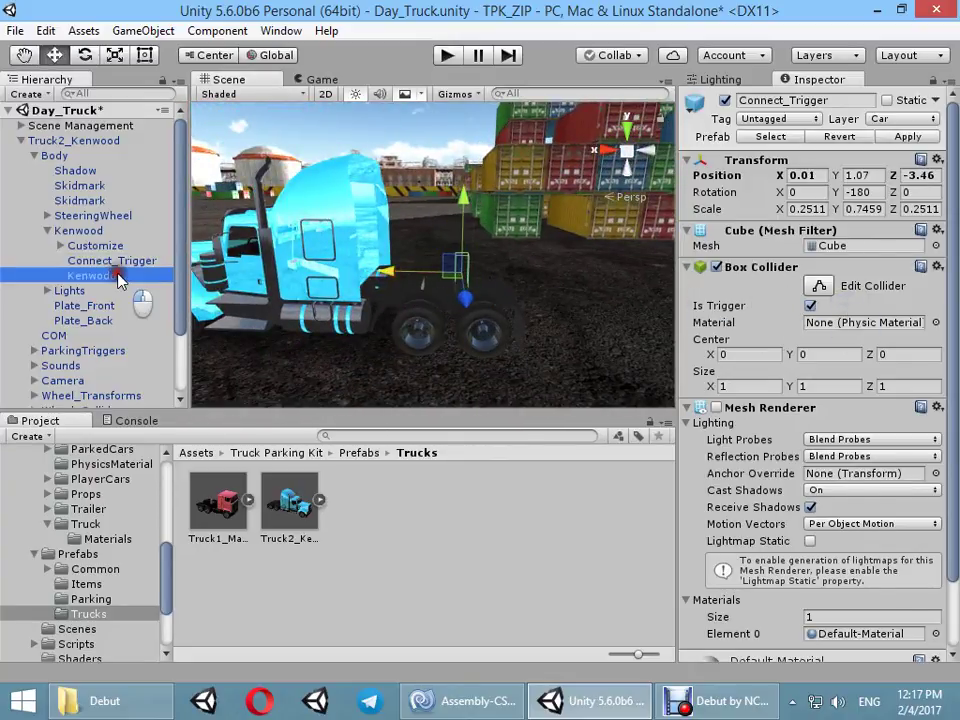
drag(91, 275, 112, 252)
mouse_move(422, 302)
alt+mouse_down()
mouse_move(377, 349)
mouse_move(501, 317)
alt+mouse_up()
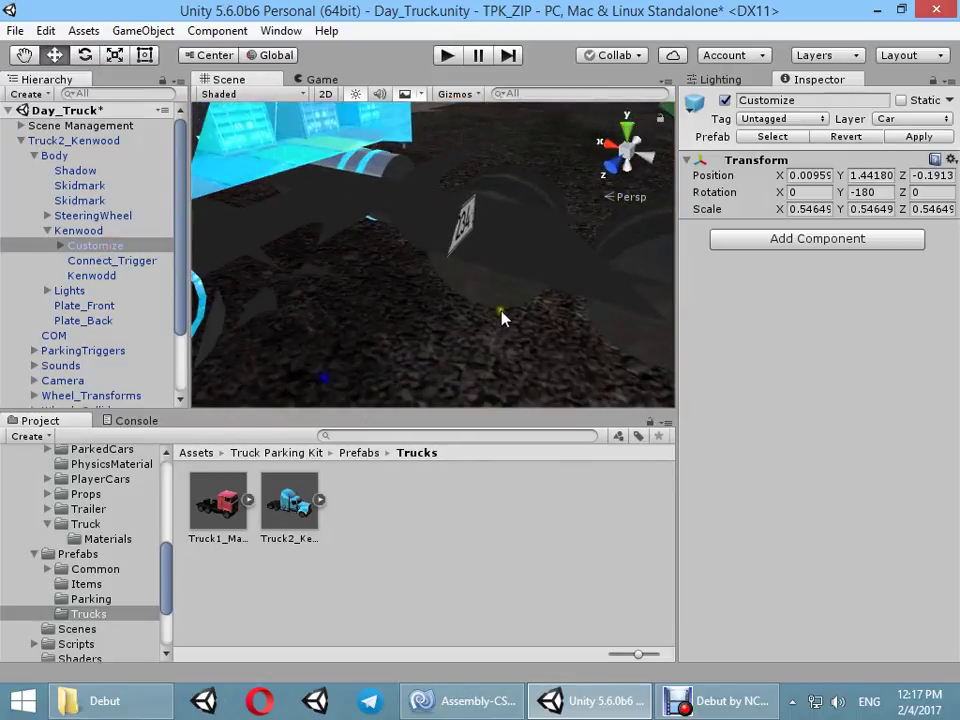
Lower the licence plates: Plate_Back to Y 0.506, Plate_Front to Y 0.31, Z 4.36
click(462, 242)
mouse_move(462, 242)
alt+mouse_down()
mouse_move(401, 250)
mouse_move(398, 275)
mouse_move(430, 390)
mouse_move(455, 263)
mouse_move(452, 290)
mouse_move(175, 330)
alt+mouse_up()
click(433, 270)
key(f)
click(116, 306)
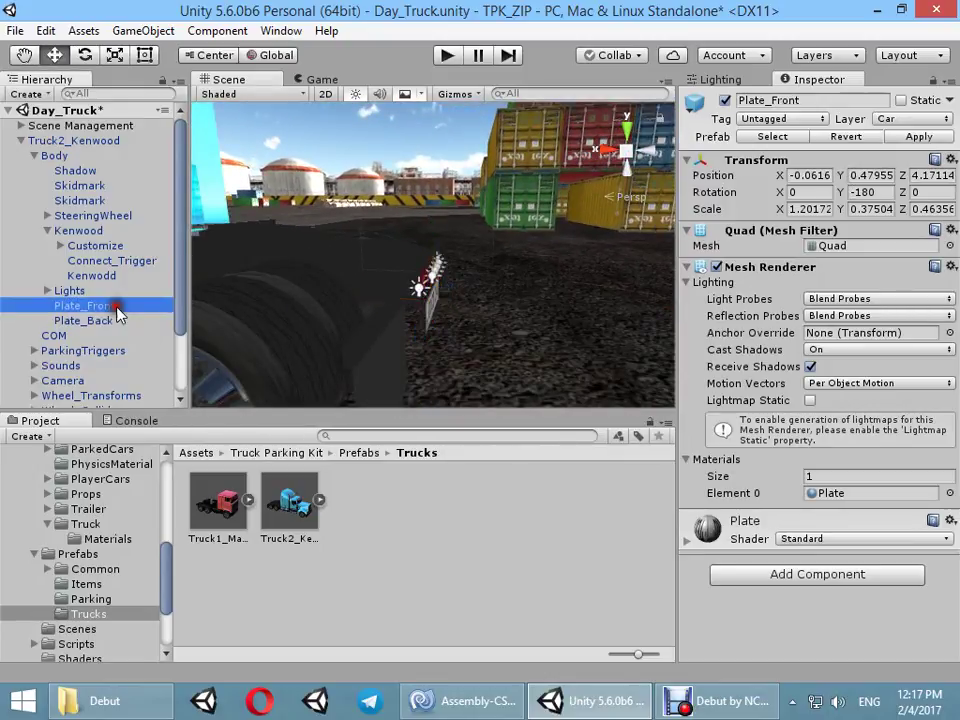
key(f)
mouse_move(302, 311)
alt+mouse_down()
mouse_move(447, 305)
mouse_move(432, 305)
alt+mouse_up()
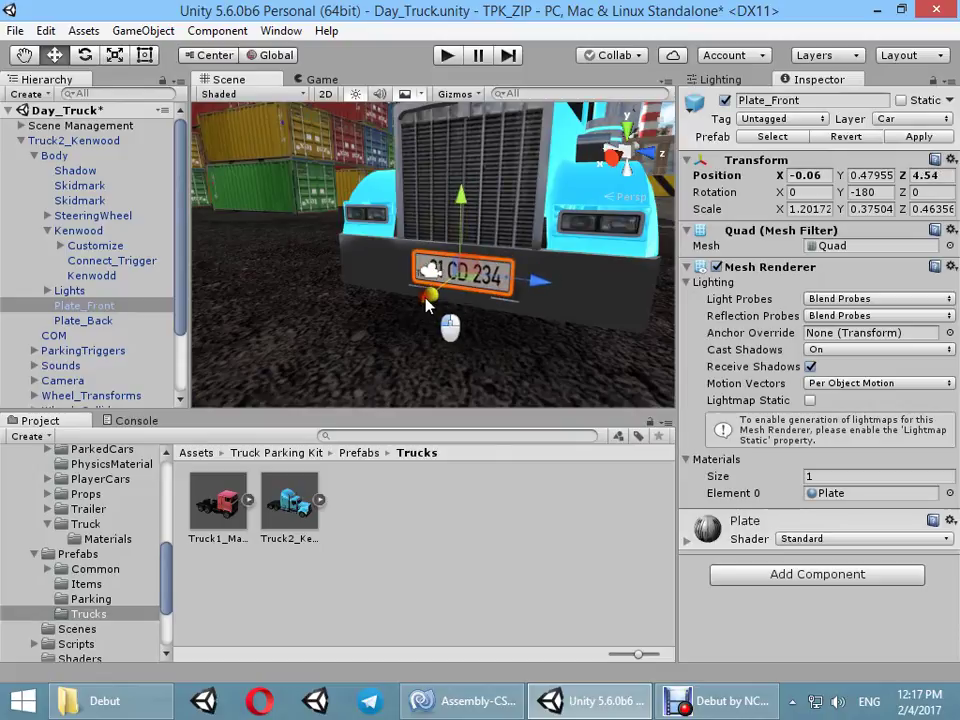
mouse_move(462, 233)
mouse_down()
mouse_move(437, 323)
mouse_move(502, 356)
mouse_up()
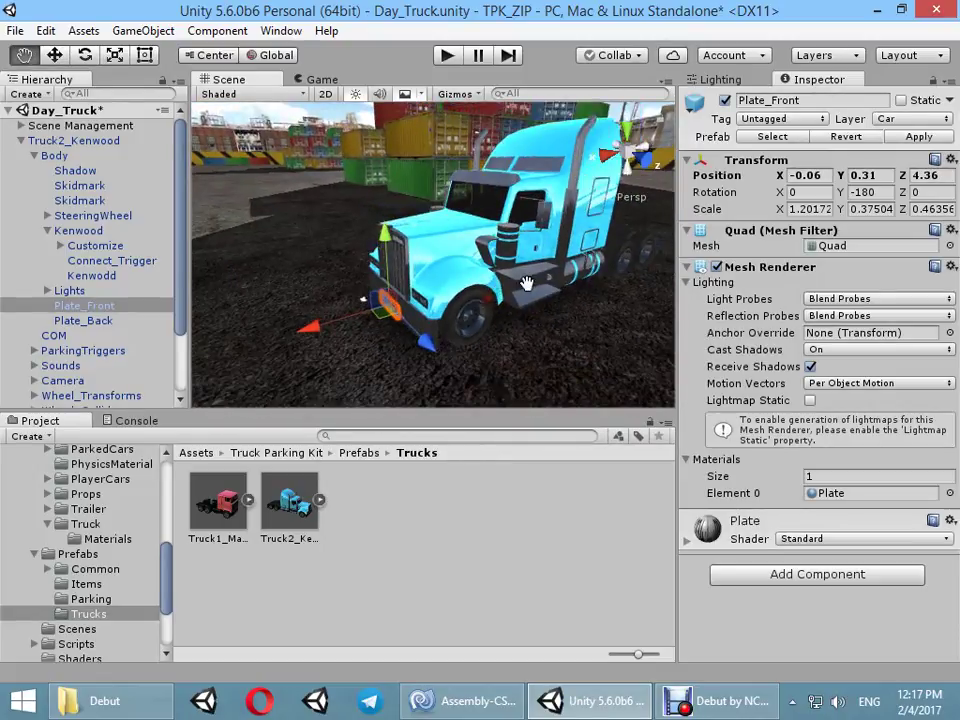
alt+drag(370, 310, 474, 268)
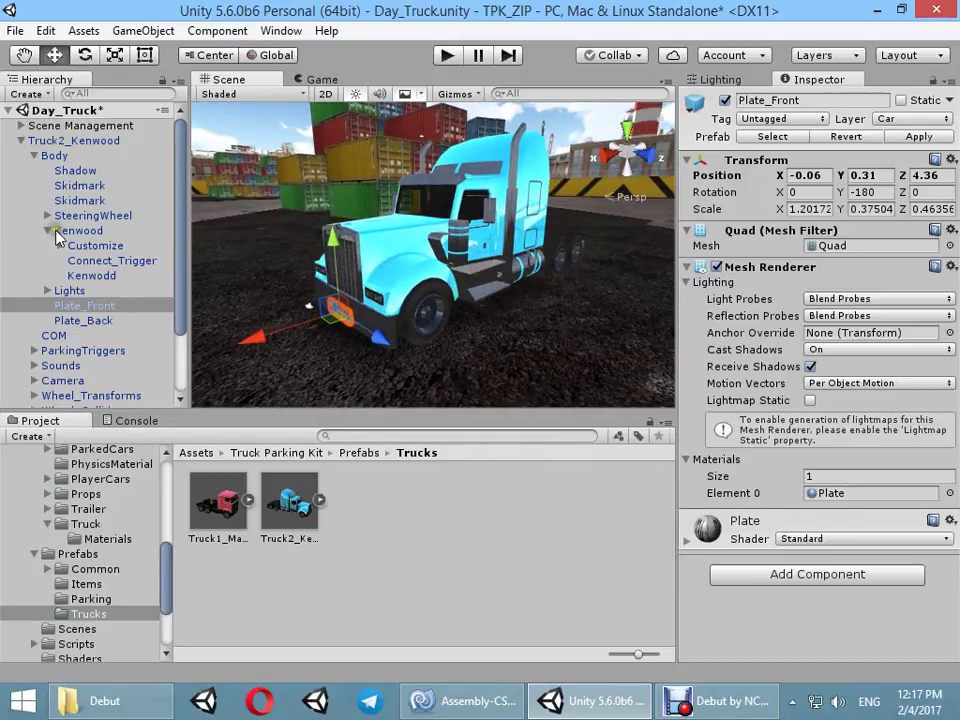
Select Exhaust-1 through Exhaust-4 under Kenwood > Customize > Exhaust and deactivate them
click(57, 234)
click(47, 231)
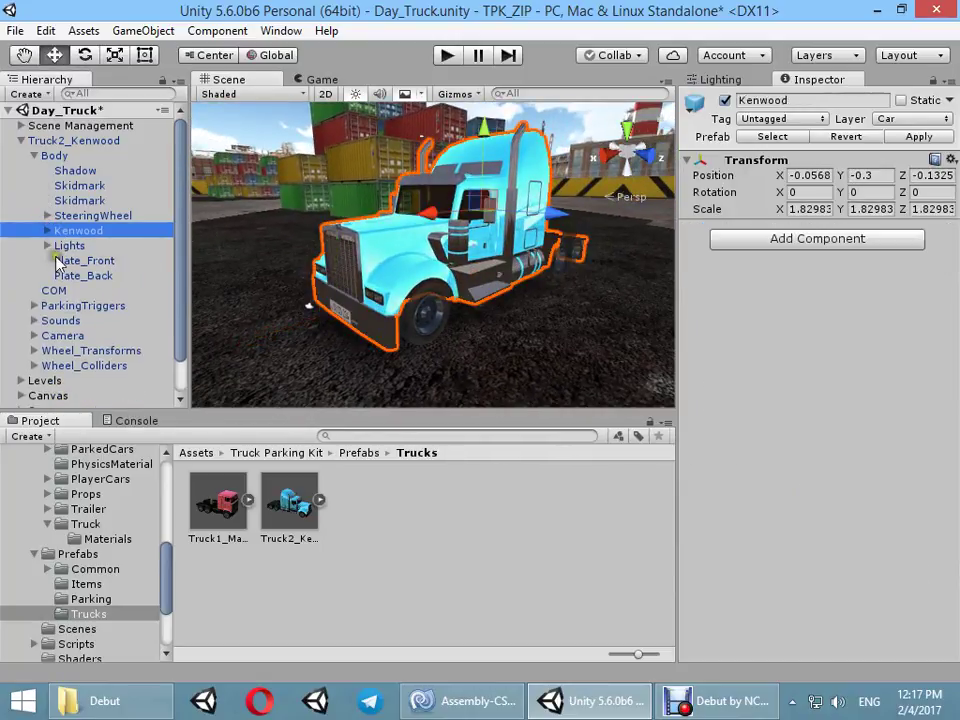
click(47, 231)
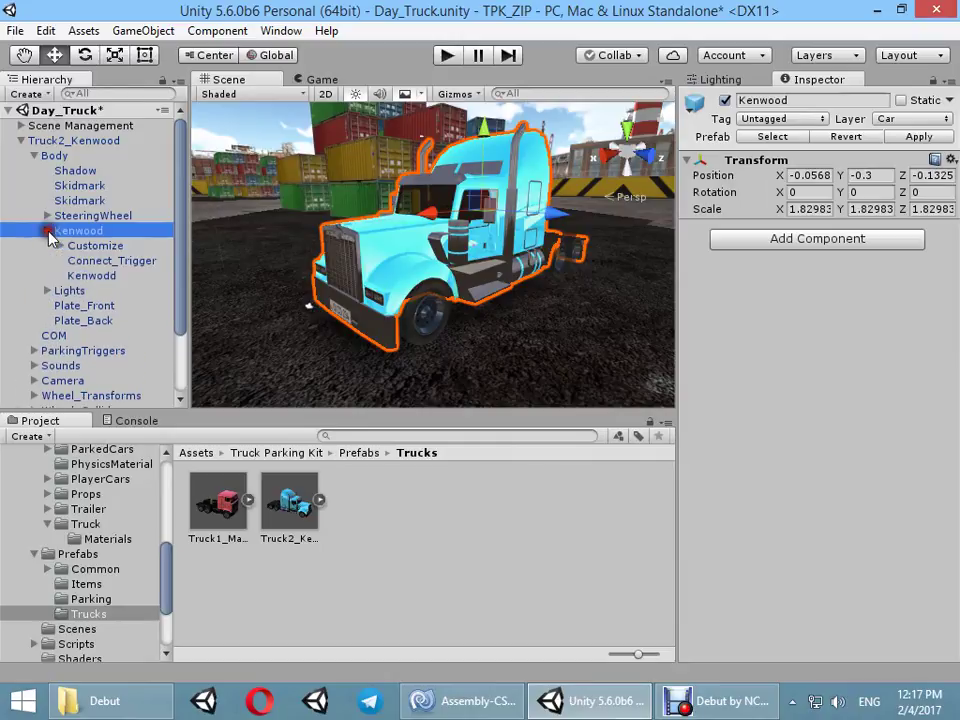
click(60, 246)
click(86, 262)
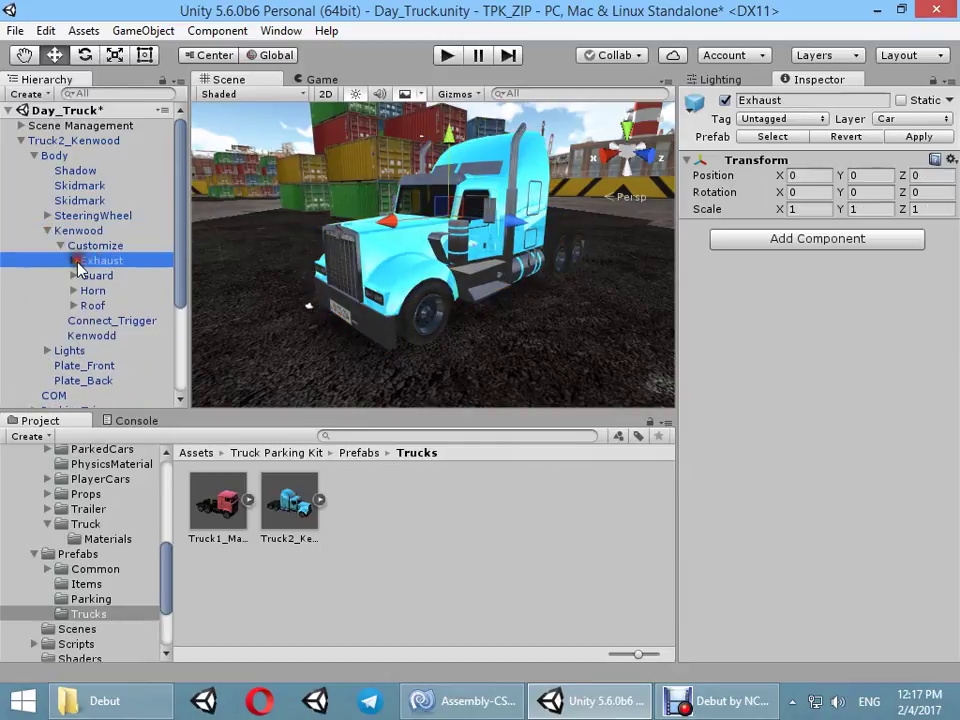
click(75, 260)
click(120, 290)
shift+click(135, 335)
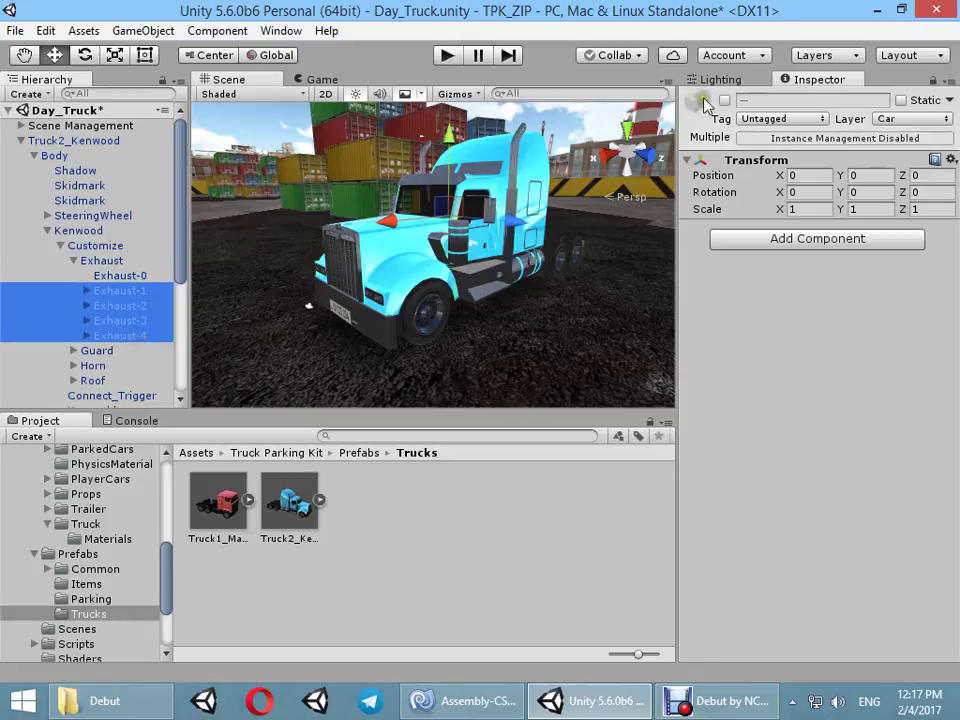
key(f)
mouse_move(313, 285)
alt+mouse_down()
mouse_move(455, 295)
mouse_move(340, 215)
mouse_move(400, 230)
mouse_move(242, 225)
mouse_move(448, 215)
mouse_move(343, 274)
mouse_move(205, 263)
alt+mouse_up()
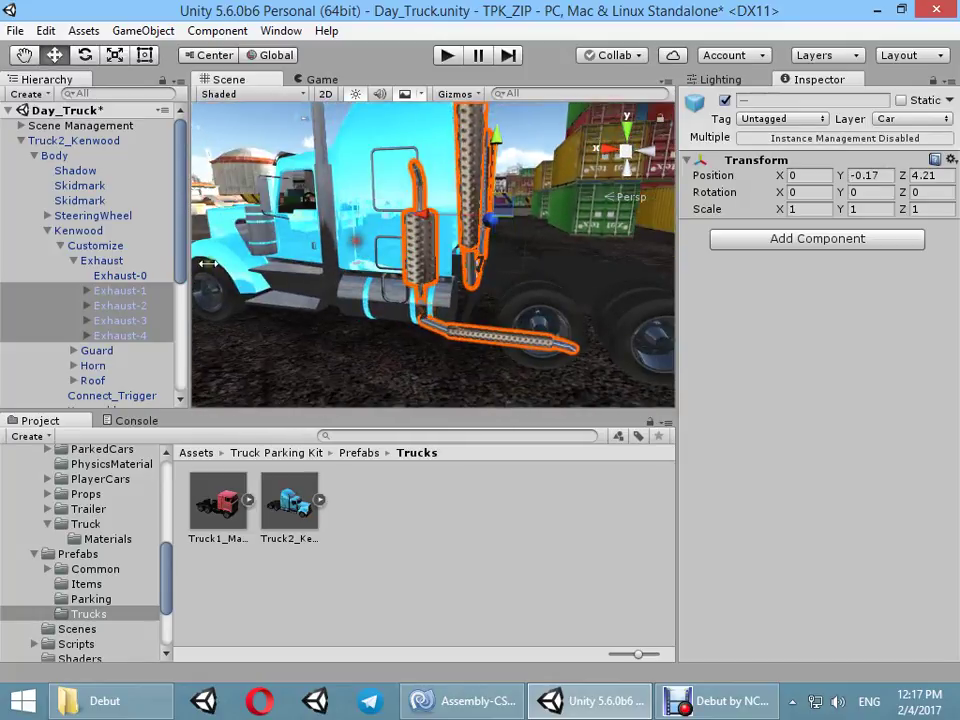
click(724, 101)
Preview Exhaust-1 at X 0.03, Z 2.17, disable it again, and dock Hierarchy beside Scene
click(125, 276)
click(135, 290)
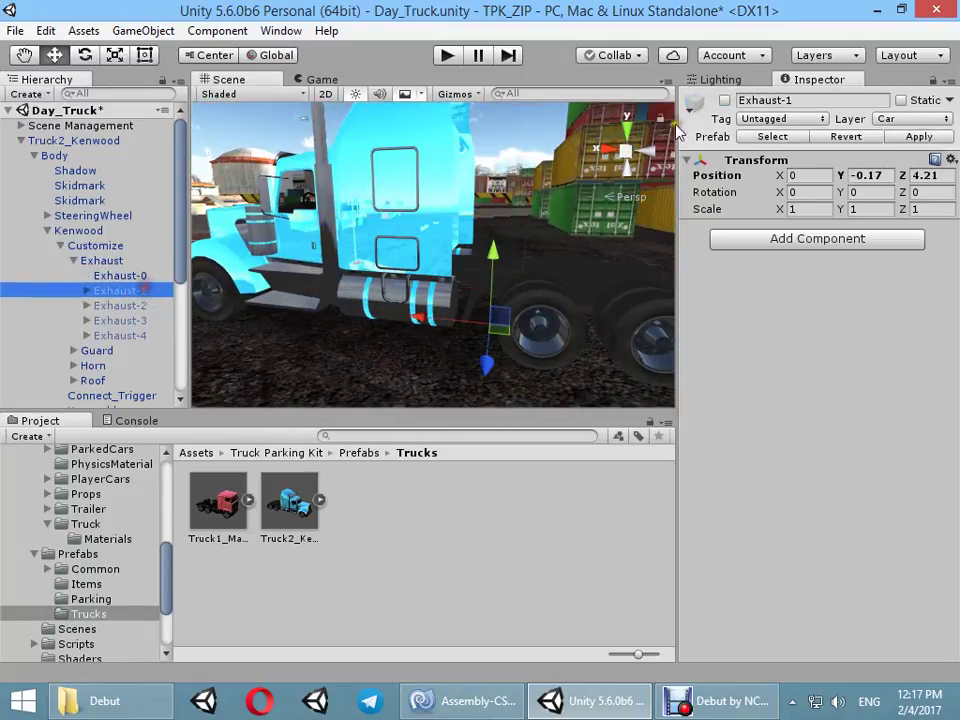
click(724, 101)
mouse_move(495, 290)
alt+mouse_down()
mouse_move(508, 273)
mouse_move(365, 281)
mouse_move(551, 282)
mouse_move(183, 266)
alt+mouse_up()
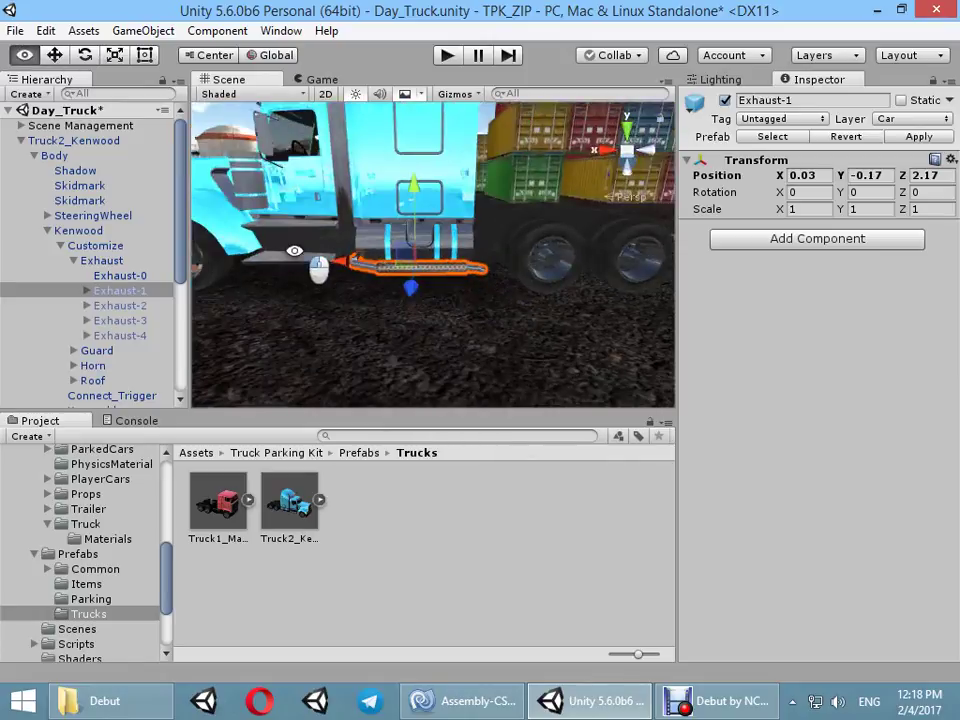
click(724, 100)
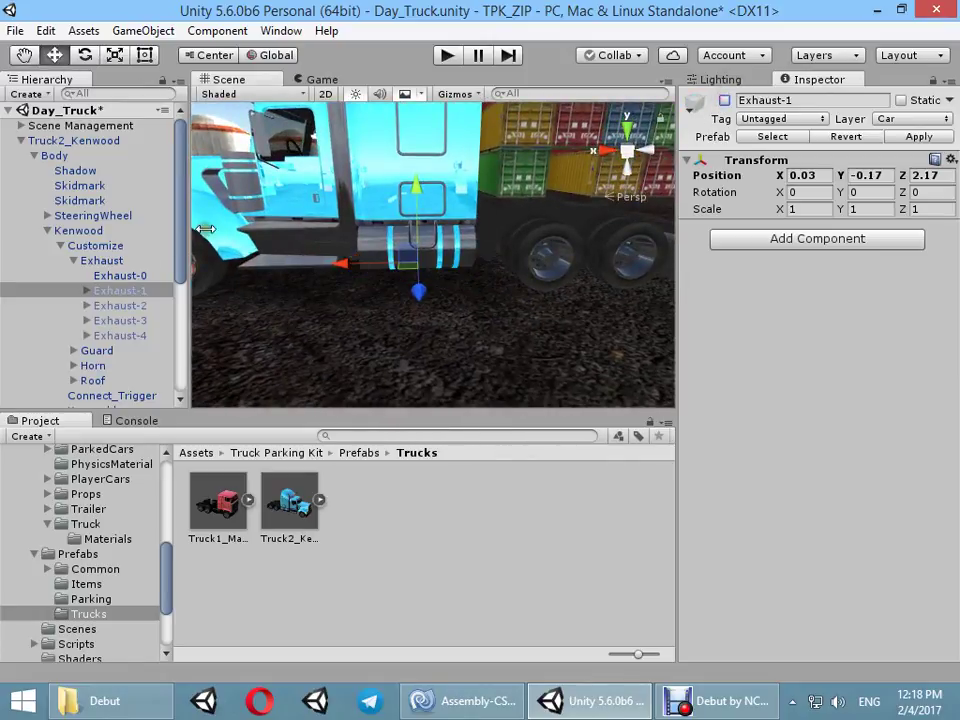
drag(63, 80, 540, 236)
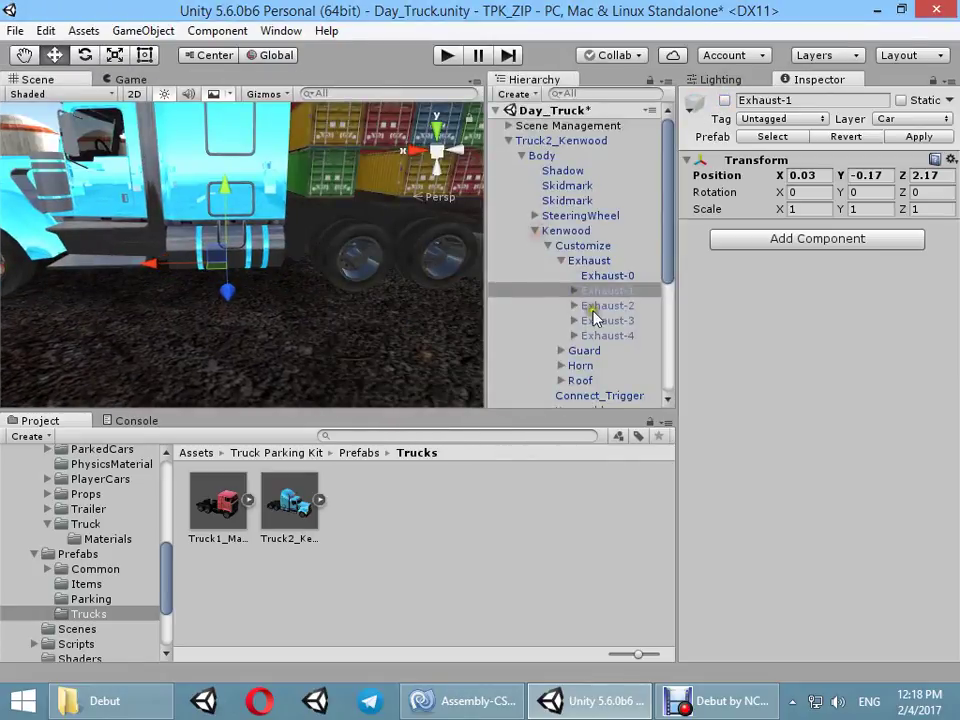
Preview the Exhaust-2 and Exhaust-3 variants on the truck from a front angle
click(605, 306)
click(724, 100)
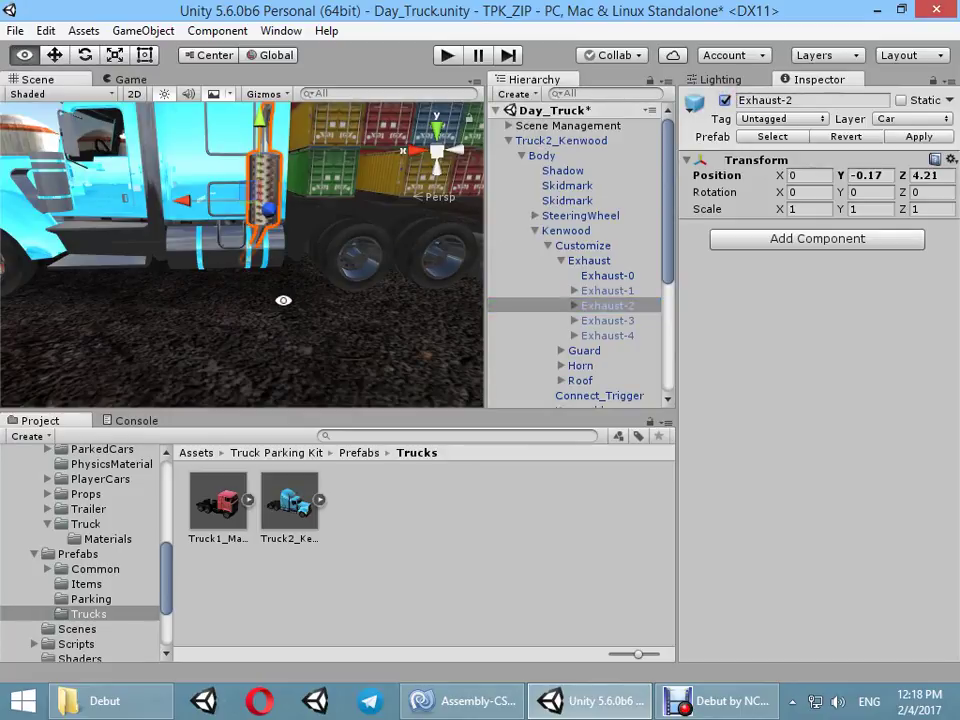
mouse_move(283, 300)
alt+mouse_down()
mouse_move(162, 259)
mouse_move(190, 165)
mouse_move(201, 184)
mouse_move(400, 205)
alt+mouse_up()
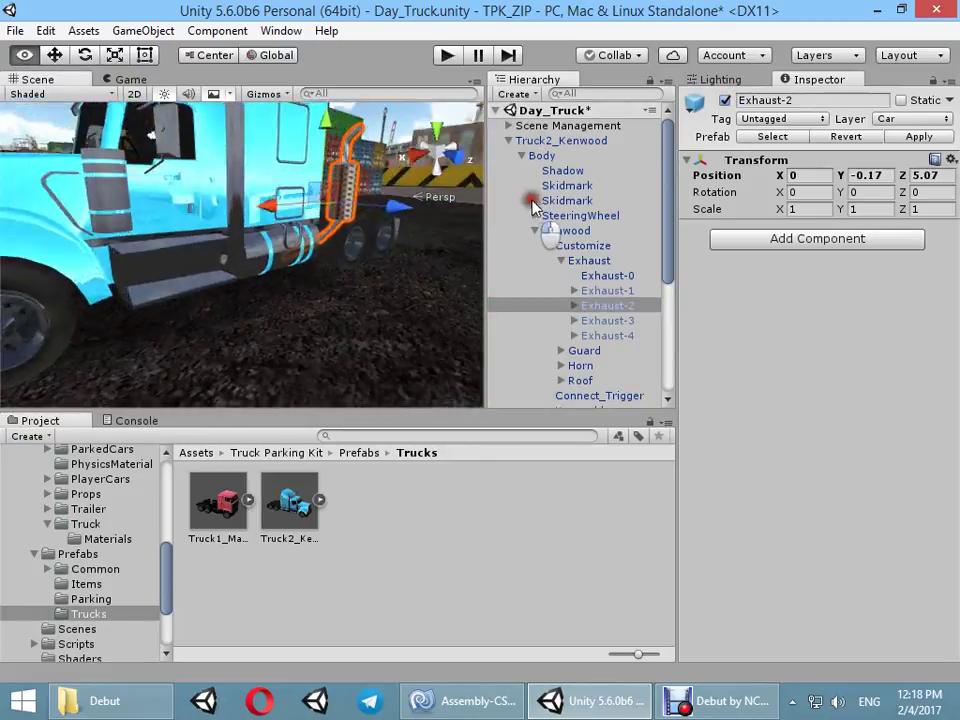
alt+drag(533, 205, 354, 268)
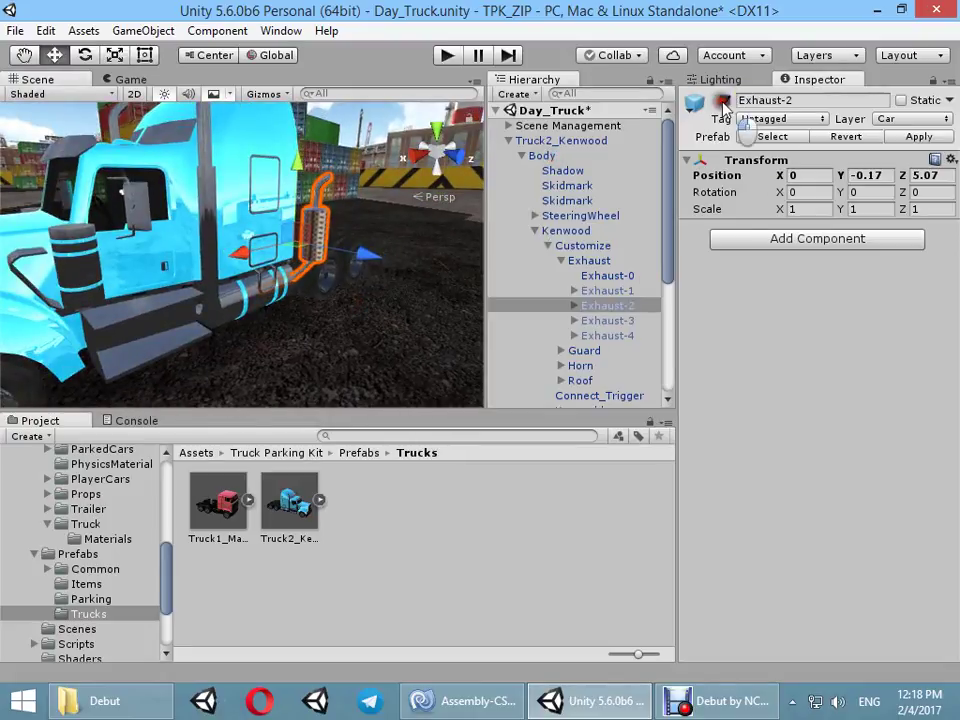
click(723, 101)
click(610, 320)
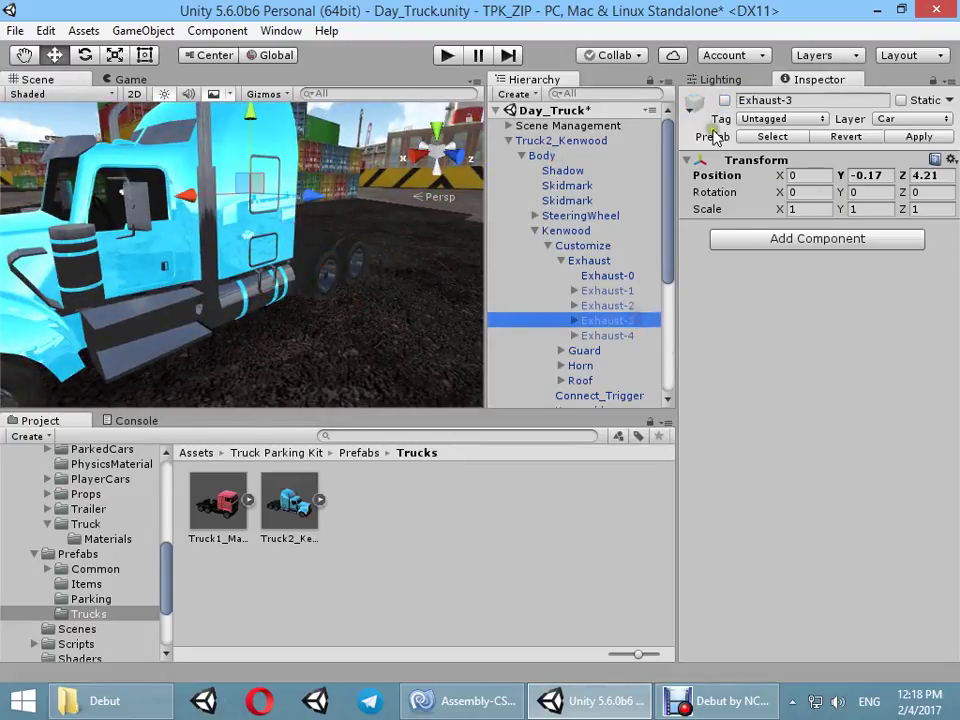
click(724, 101)
alt+drag(401, 193, 500, 240)
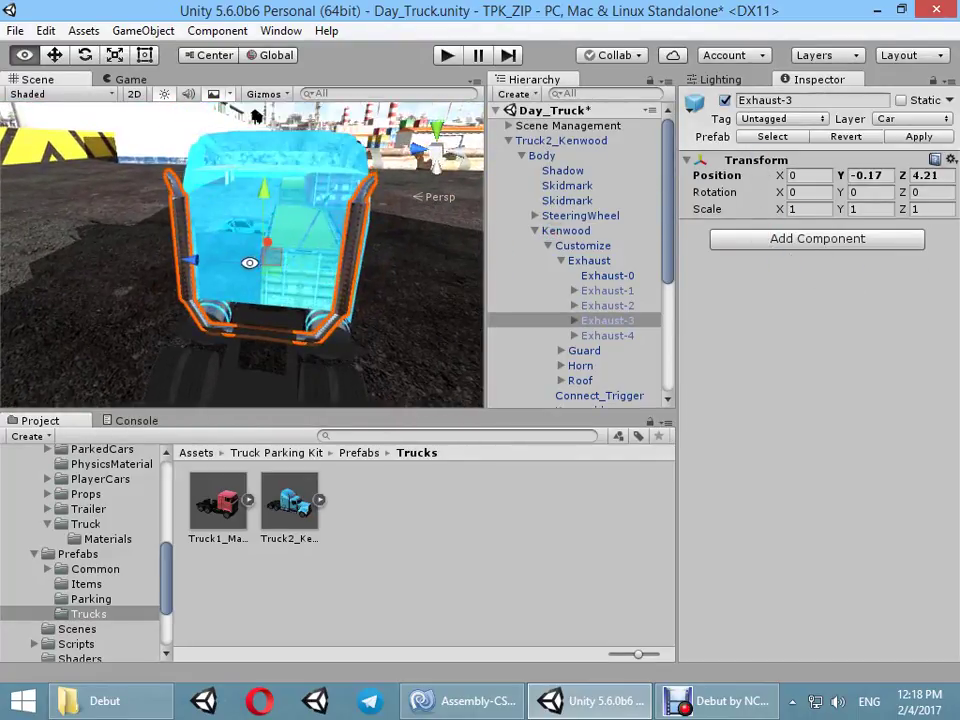
alt+drag(500, 240, 190, 265)
Preview Exhaust-4 and shift it along X, then disable Exhaust-3 and Exhaust-4 and collapse Exhaust
click(610, 335)
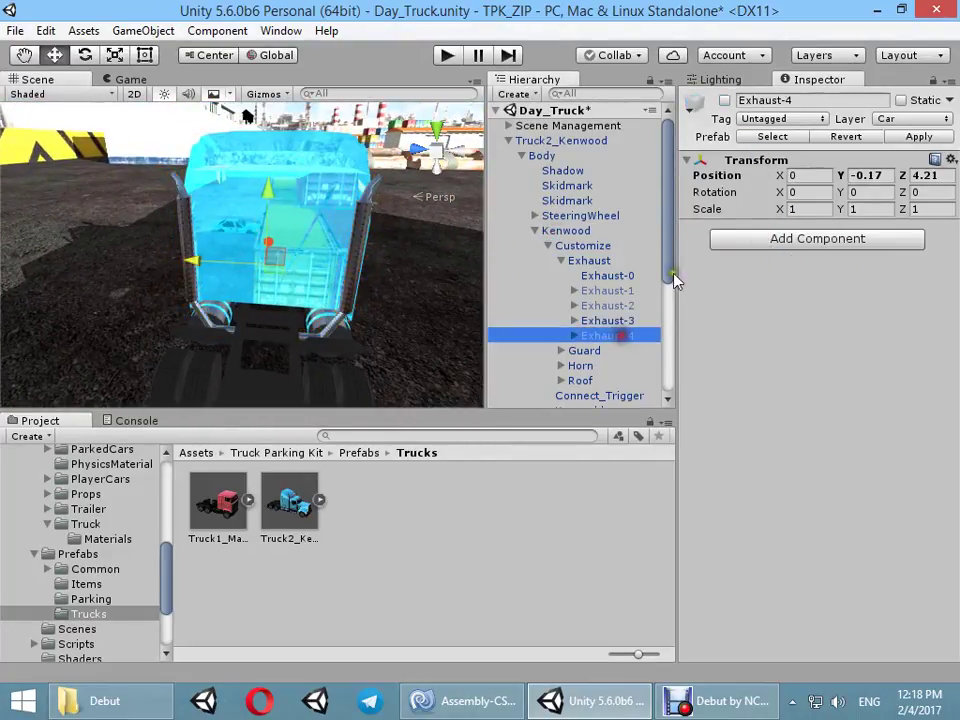
click(723, 101)
drag(196, 266, 338, 253)
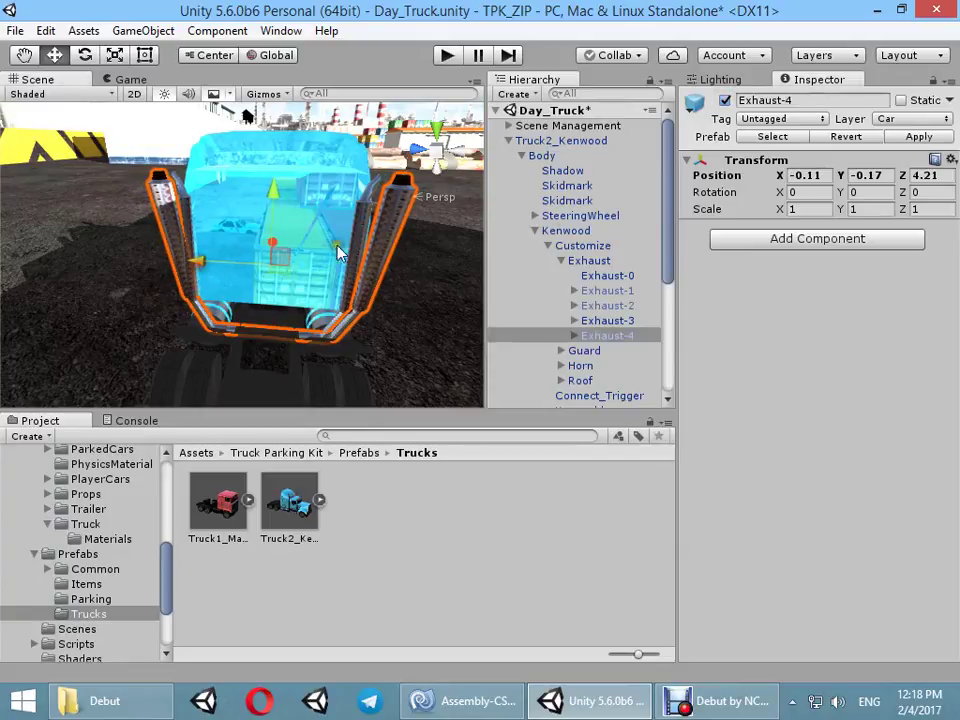
ctrl+click(627, 321)
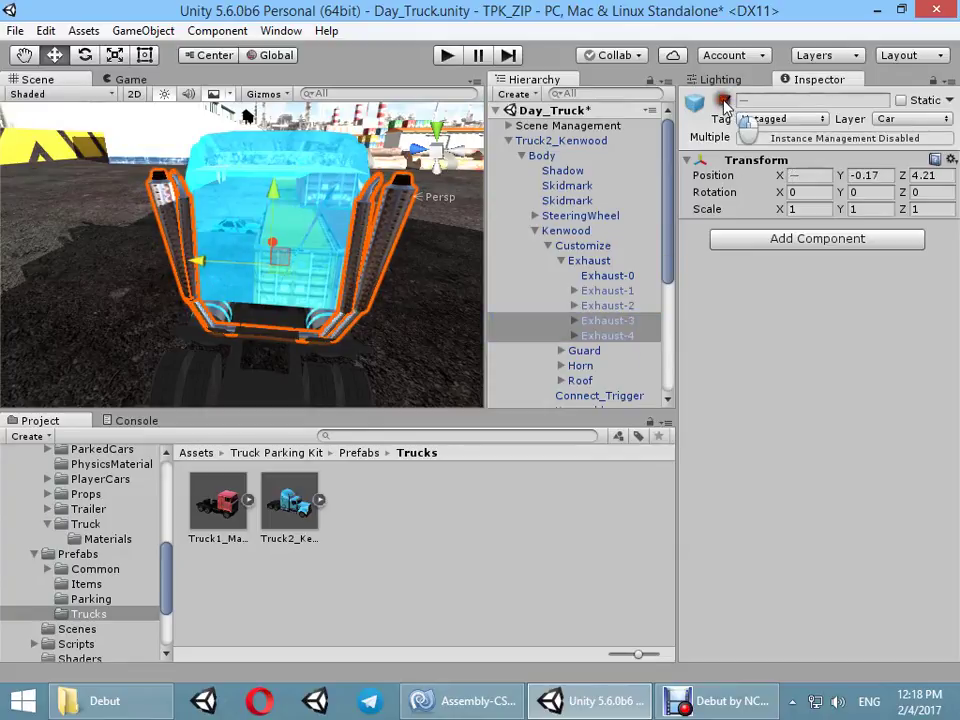
click(723, 101)
click(556, 262)
click(560, 261)
Expand the Guard variants and preview Guard-1 to Guard-6 together, then switch them off
click(560, 275)
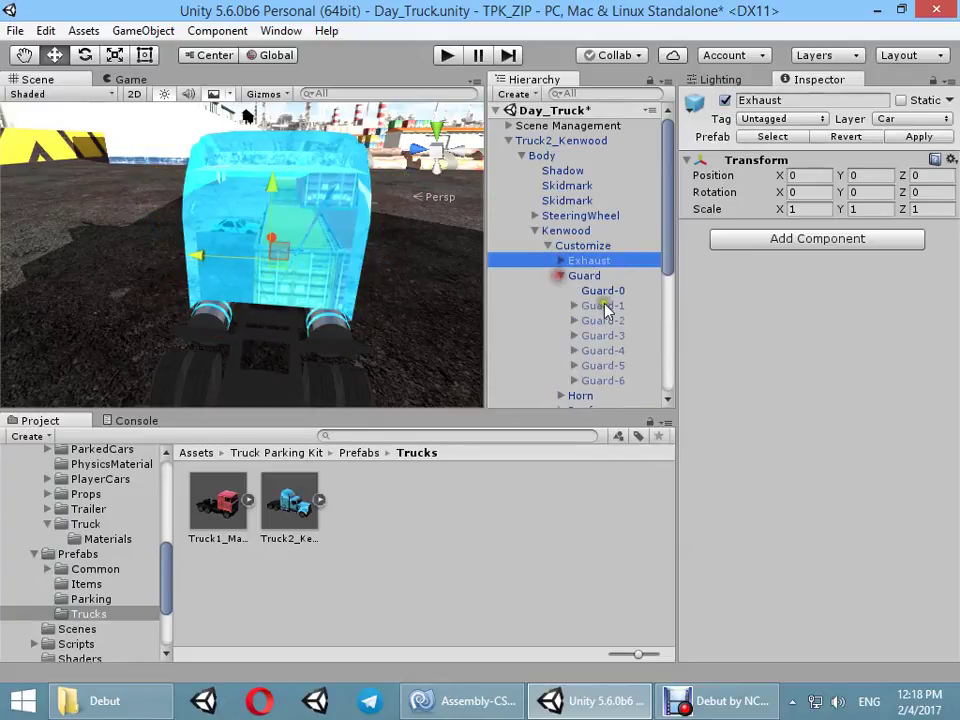
click(603, 305)
shift+click(615, 380)
click(723, 101)
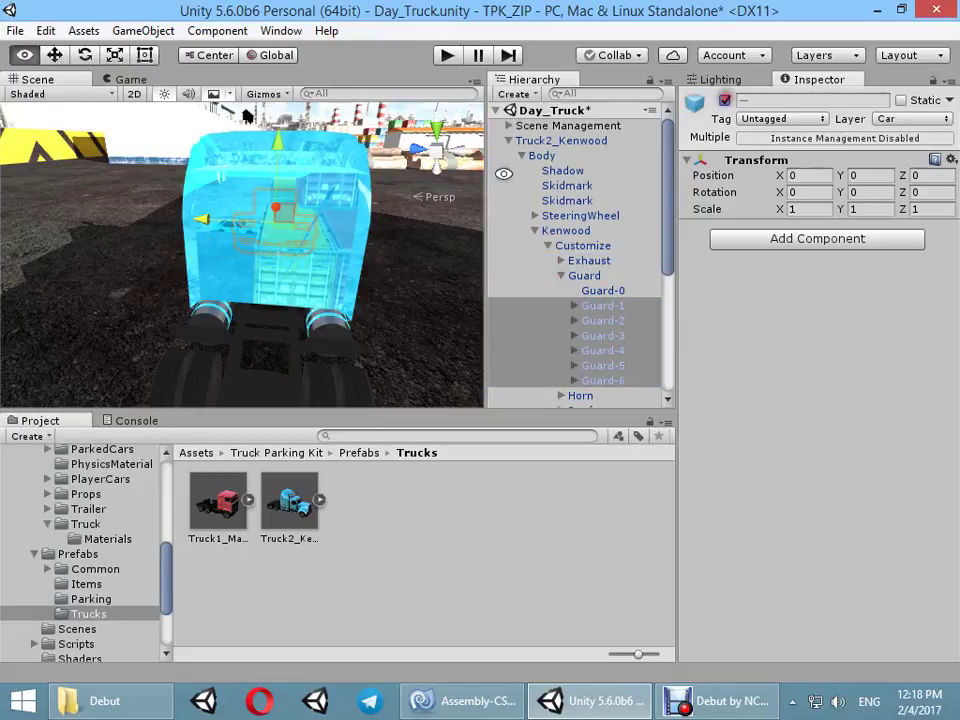
mouse_move(480, 180)
alt+mouse_down()
mouse_move(508, 223)
mouse_move(183, 267)
mouse_move(153, 258)
alt+mouse_up()
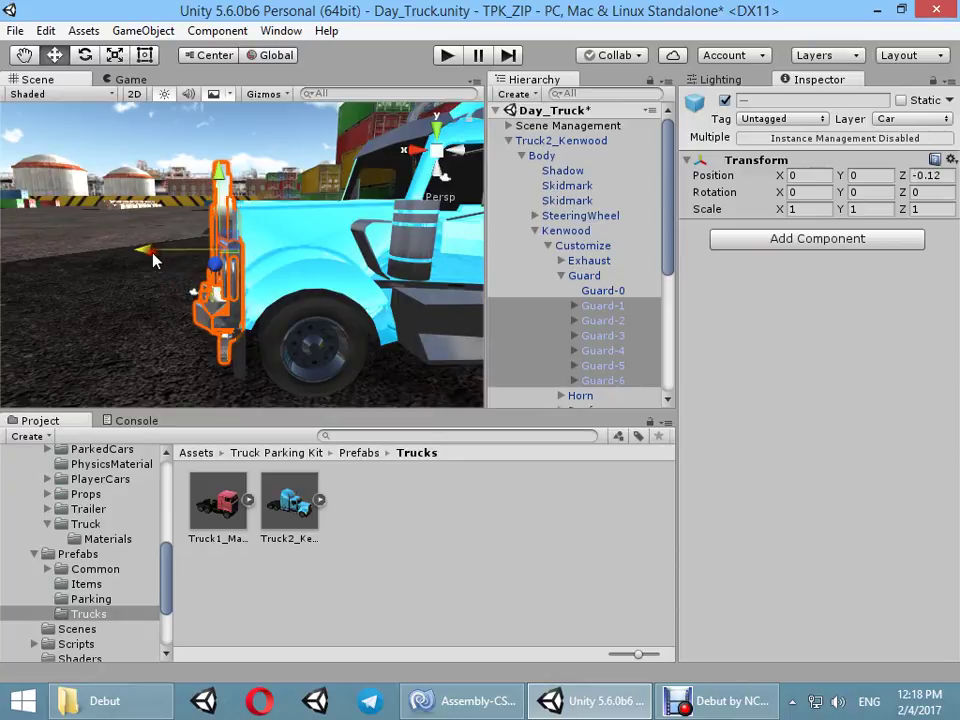
click(724, 101)
Enable Guard-1, lower it to bumper height, then disable it
click(618, 306)
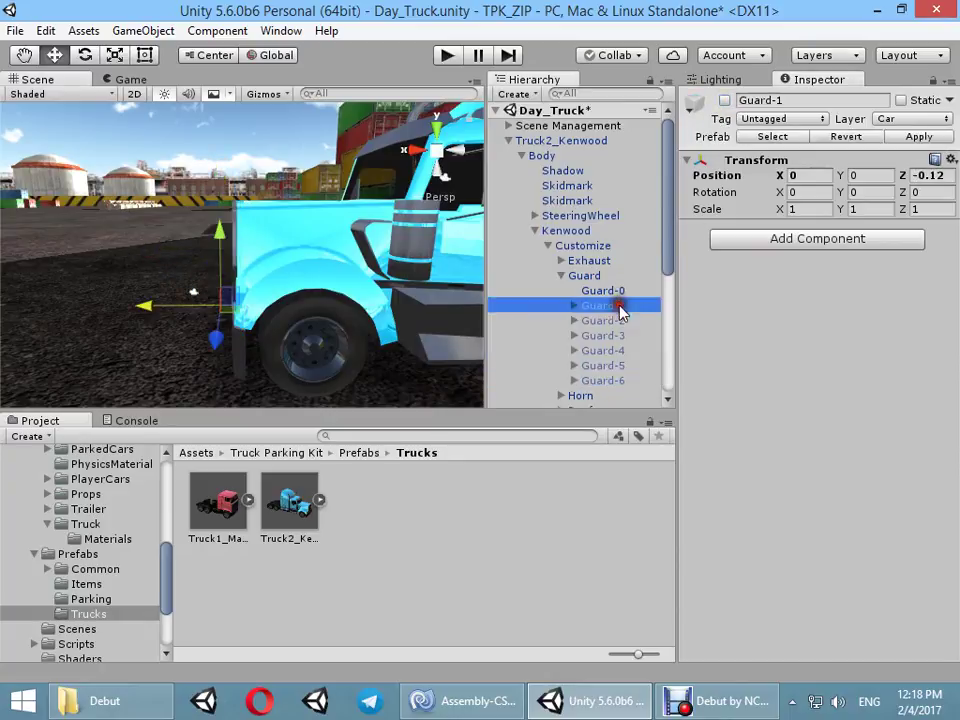
click(724, 101)
mouse_move(332, 242)
alt+mouse_down()
mouse_move(333, 288)
mouse_move(396, 287)
mouse_move(228, 228)
alt+mouse_up()
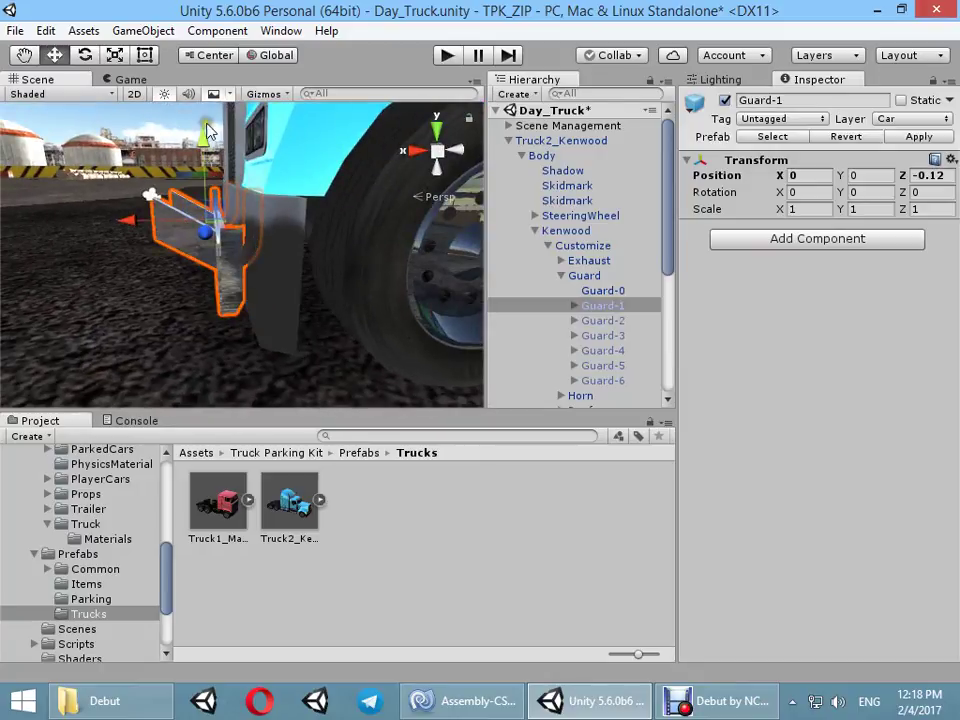
mouse_move(207, 131)
mouse_down()
mouse_move(205, 165)
mouse_move(505, 198)
mouse_up()
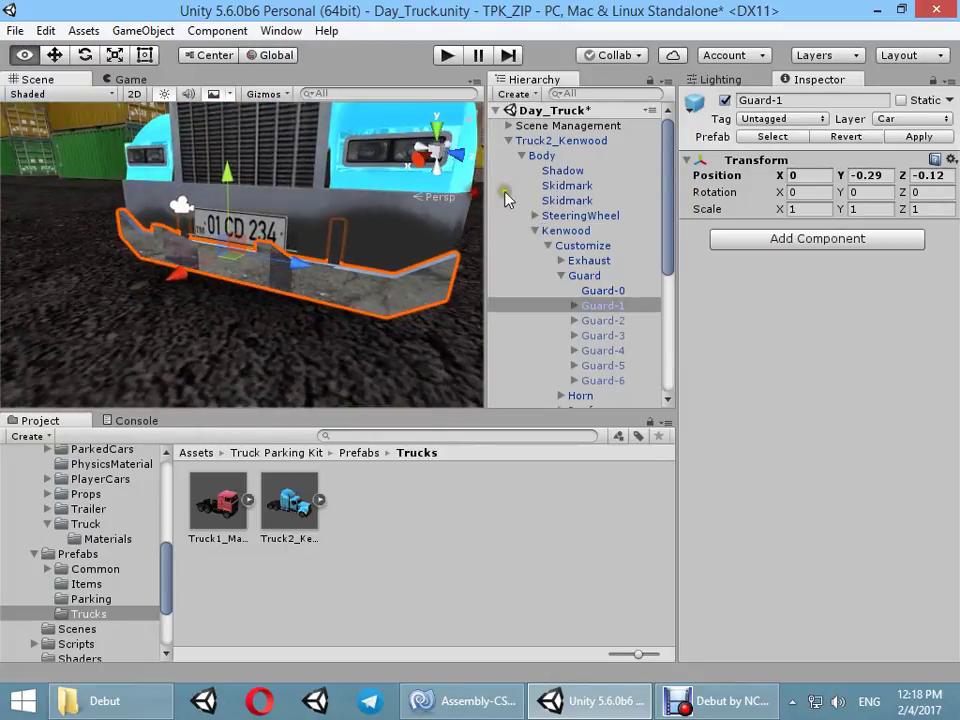
click(724, 101)
Enable Guard-2, lower it to bumper height, then disable it
click(595, 321)
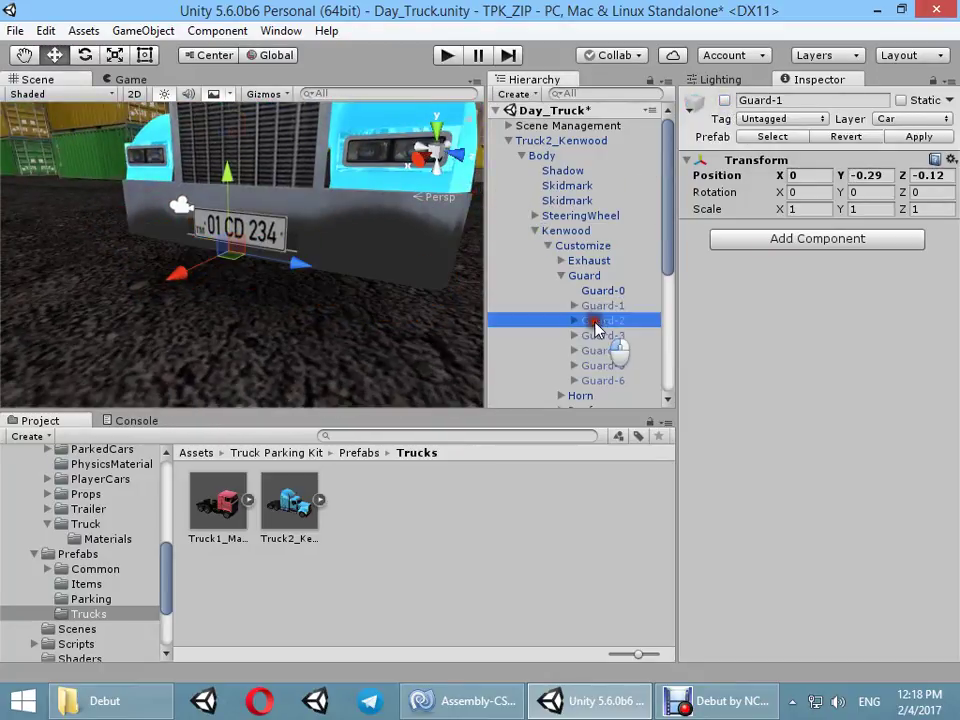
click(724, 101)
mouse_move(420, 240)
alt+mouse_down()
mouse_move(148, 268)
mouse_move(257, 90)
mouse_move(247, 140)
alt+mouse_up()
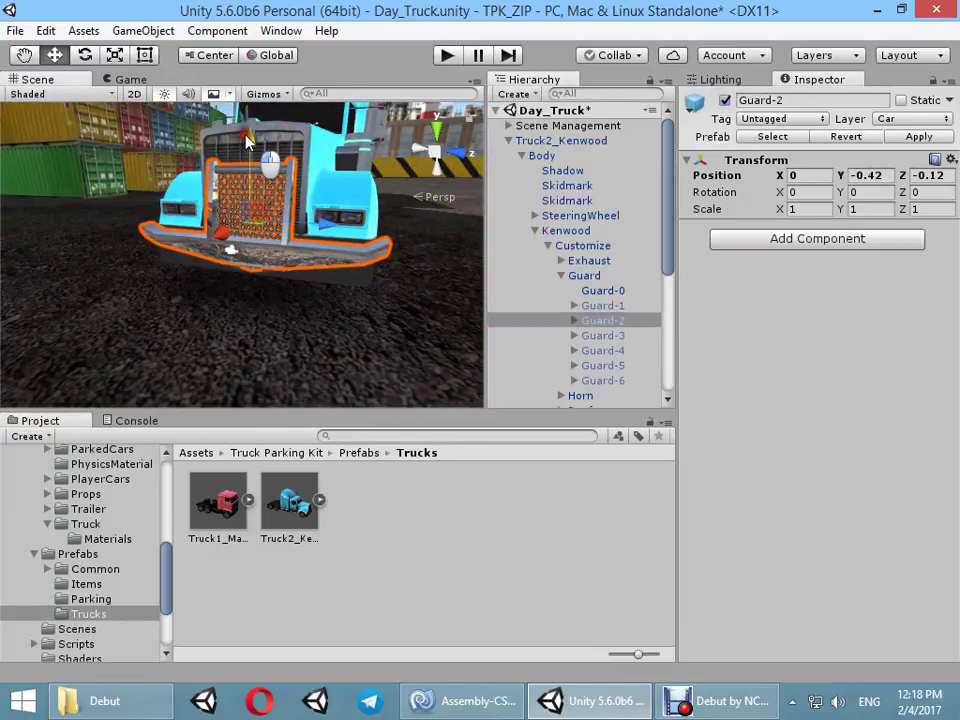
alt+drag(181, 100, 256, 236)
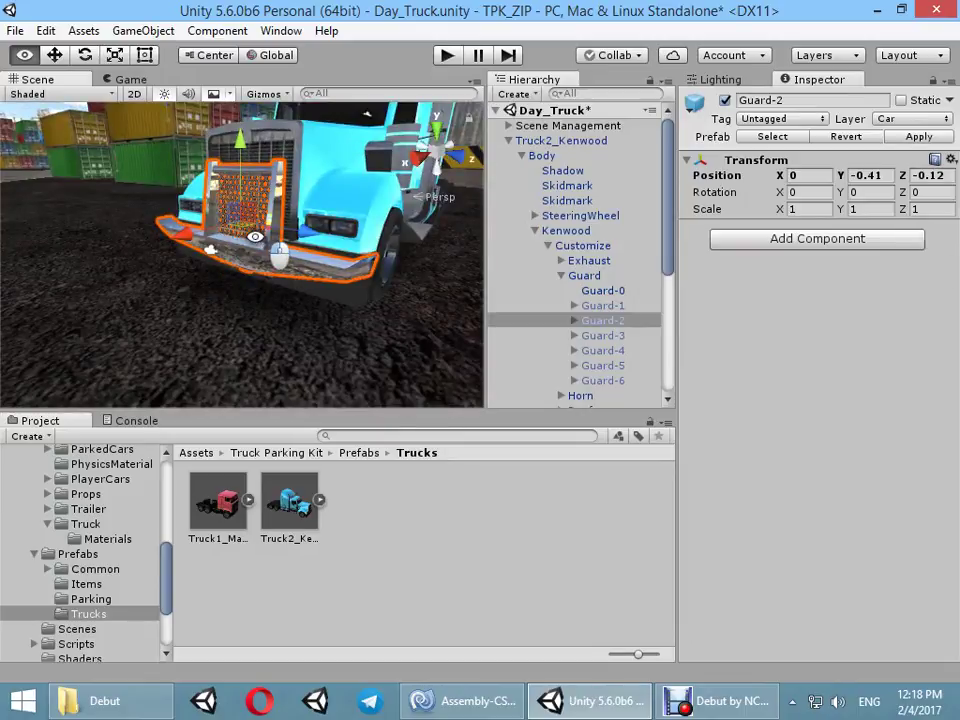
click(724, 101)
Fit Guard-3 at X -0.05, Y -0.42 with X scale 1.0253, then disable it
click(604, 334)
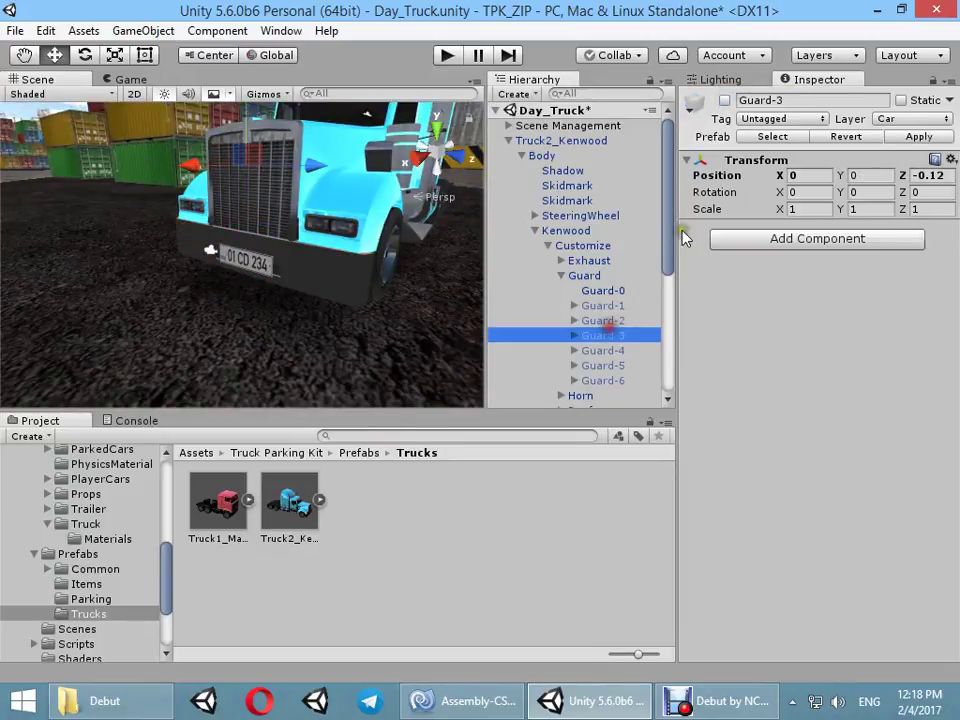
alt+click(441, 194)
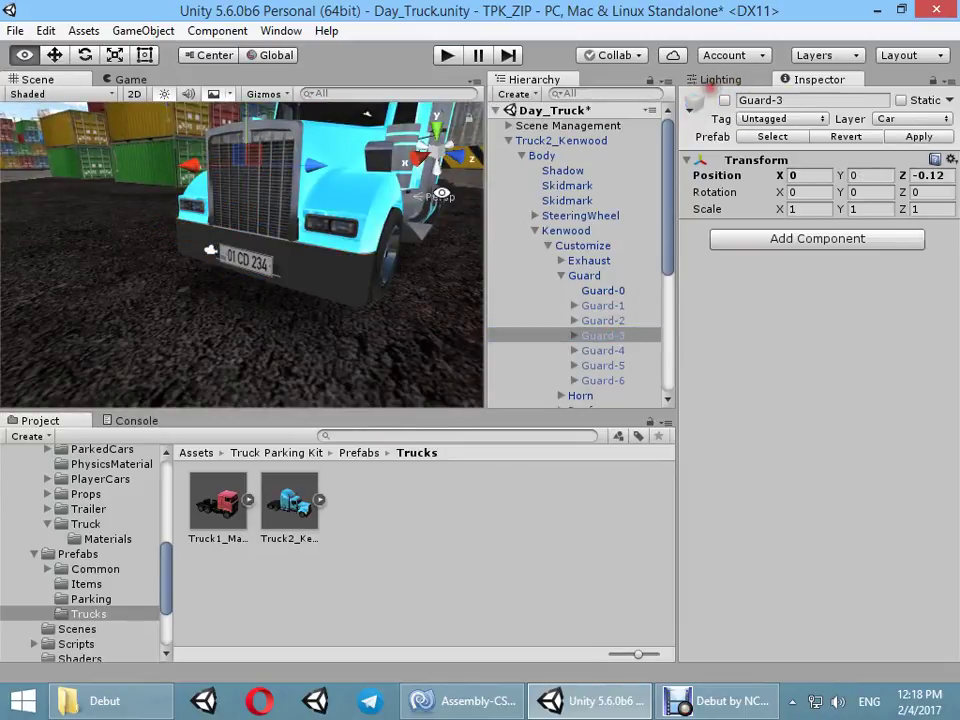
click(724, 101)
alt+drag(470, 205, 325, 222)
drag(283, 137, 269, 187)
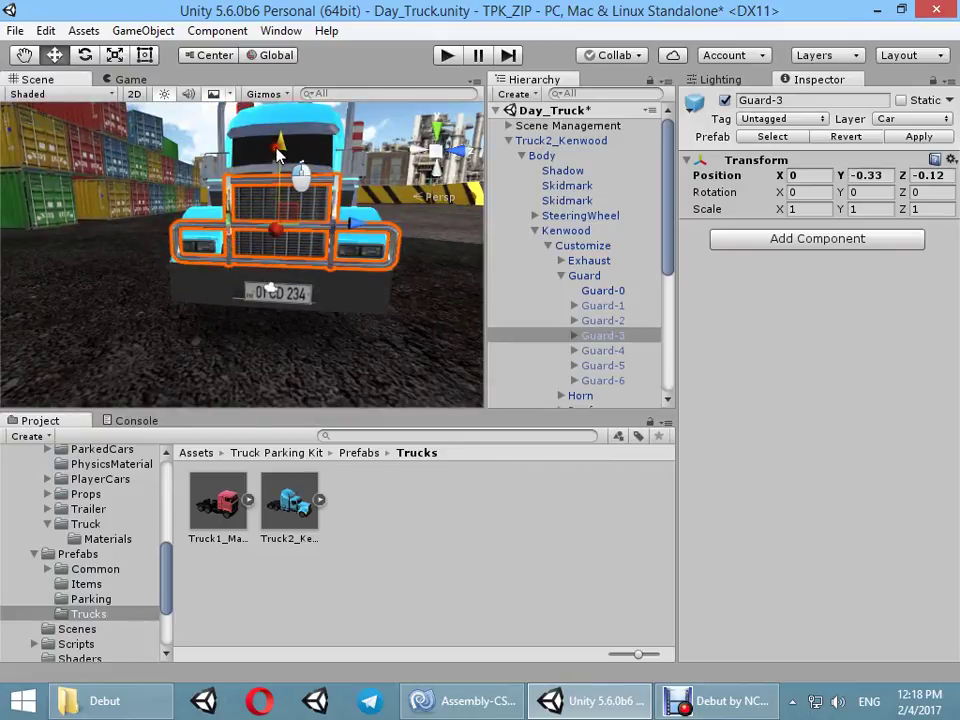
mouse_move(355, 243)
mouse_down()
mouse_move(414, 261)
mouse_move(889, 220)
mouse_move(462, 204)
mouse_up()
key(w)
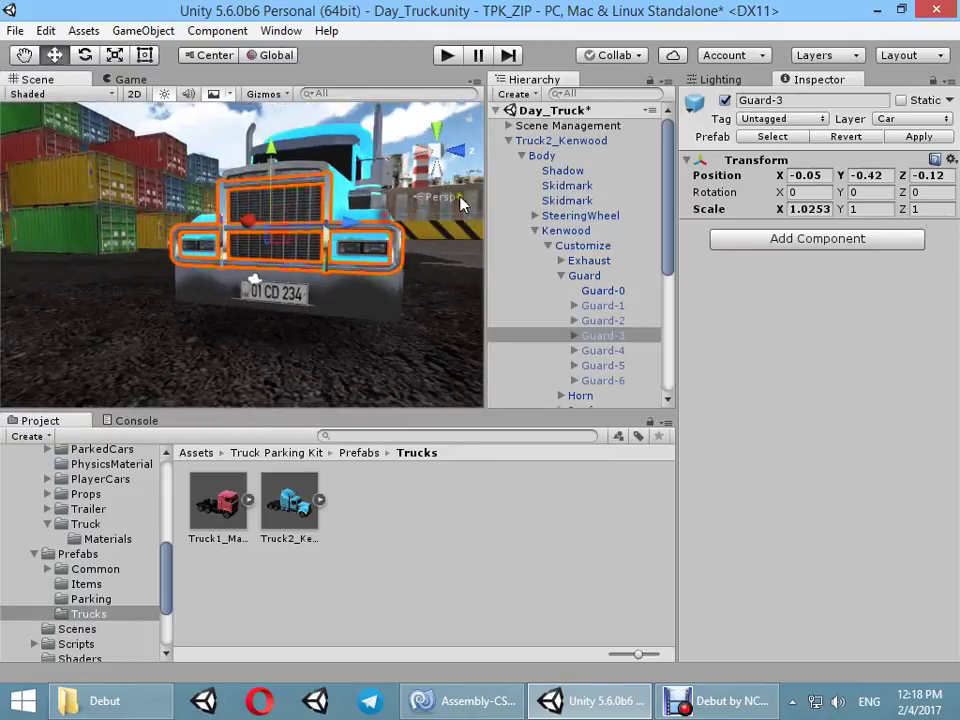
click(725, 101)
Enable Guard-4, lower it to Y -0.39 and widen it to X scale 1.05
click(617, 350)
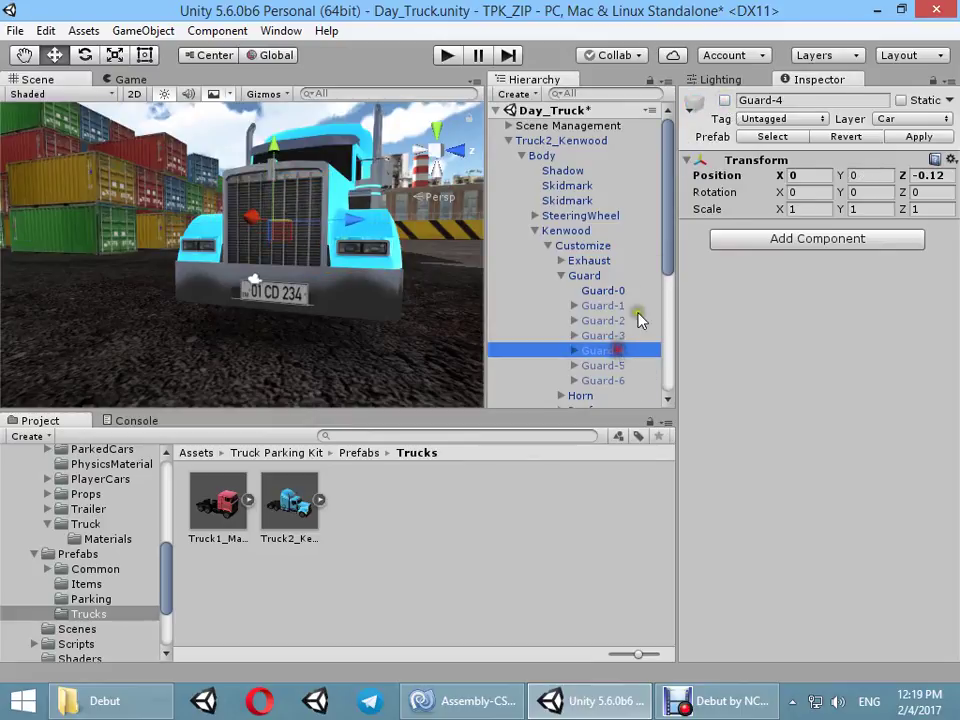
click(725, 101)
alt+drag(400, 220, 340, 214)
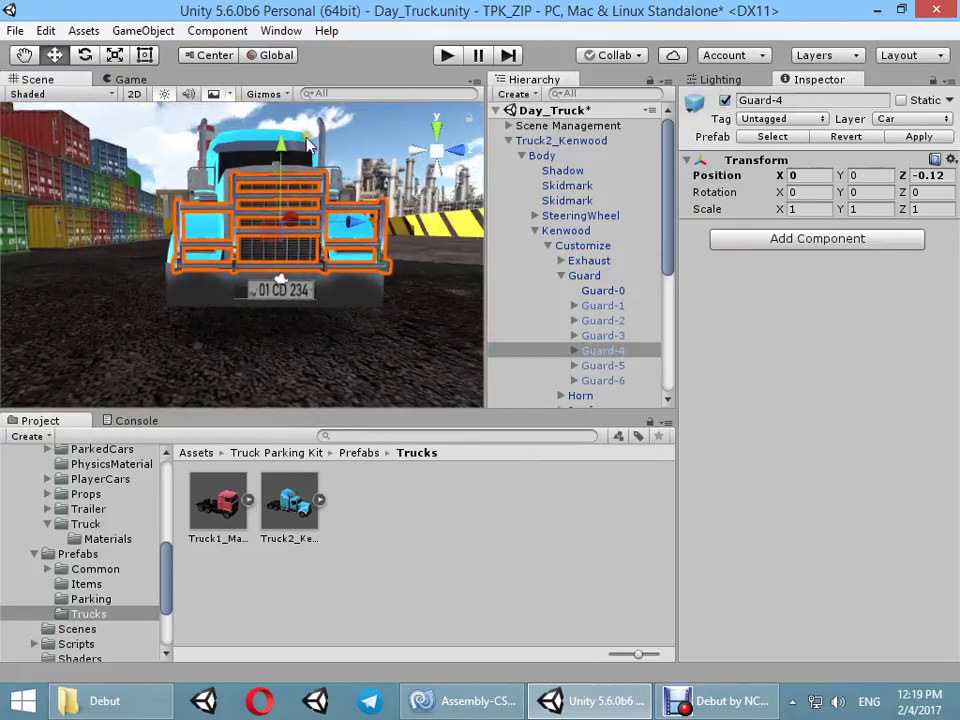
drag(308, 145, 285, 180)
key(r)
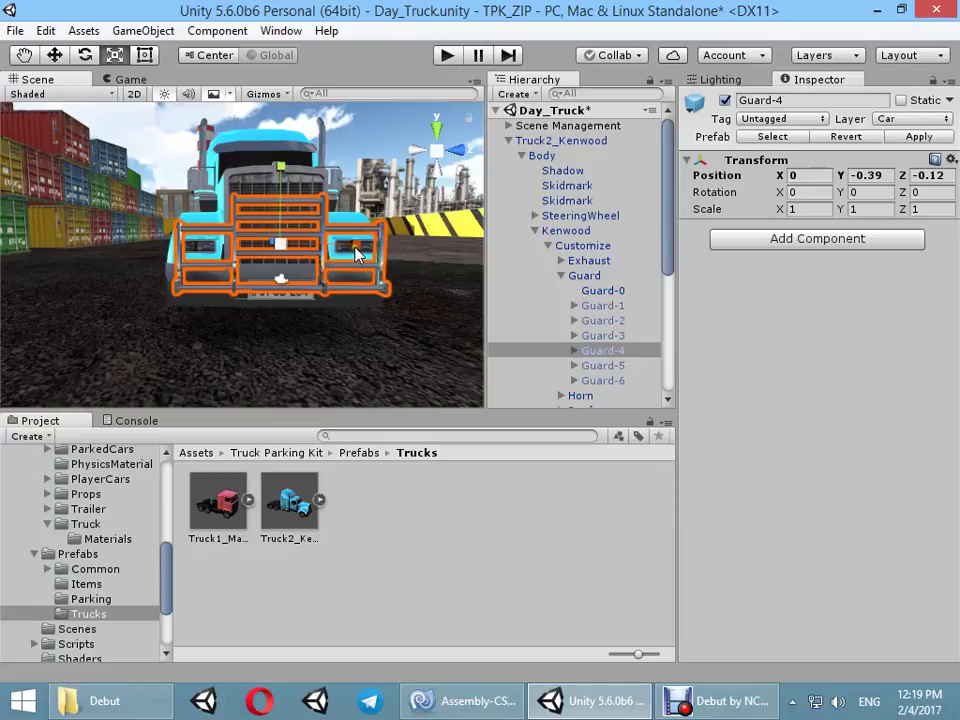
mouse_move(358, 255)
mouse_down()
mouse_move(924, 280)
mouse_move(696, 281)
mouse_up()
Nudge Guard-4 slightly back toward the cab, then disable it
key(w)
click(115, 252)
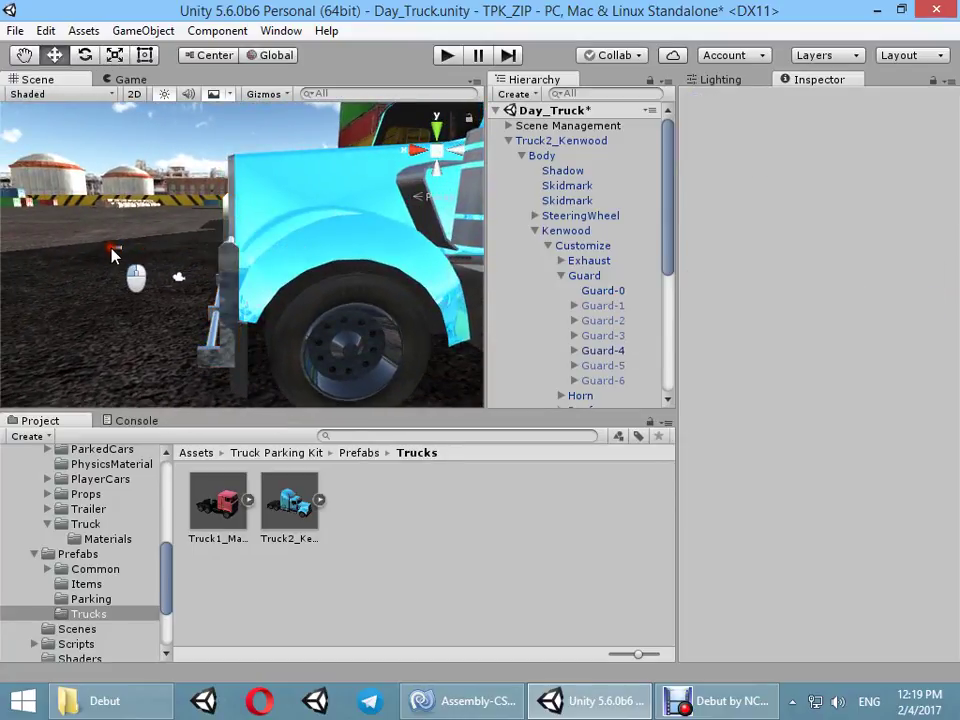
click(122, 253)
click(140, 251)
click(150, 254)
mouse_move(150, 254)
mouse_down()
mouse_move(268, 164)
mouse_move(294, 226)
mouse_up()
click(268, 164)
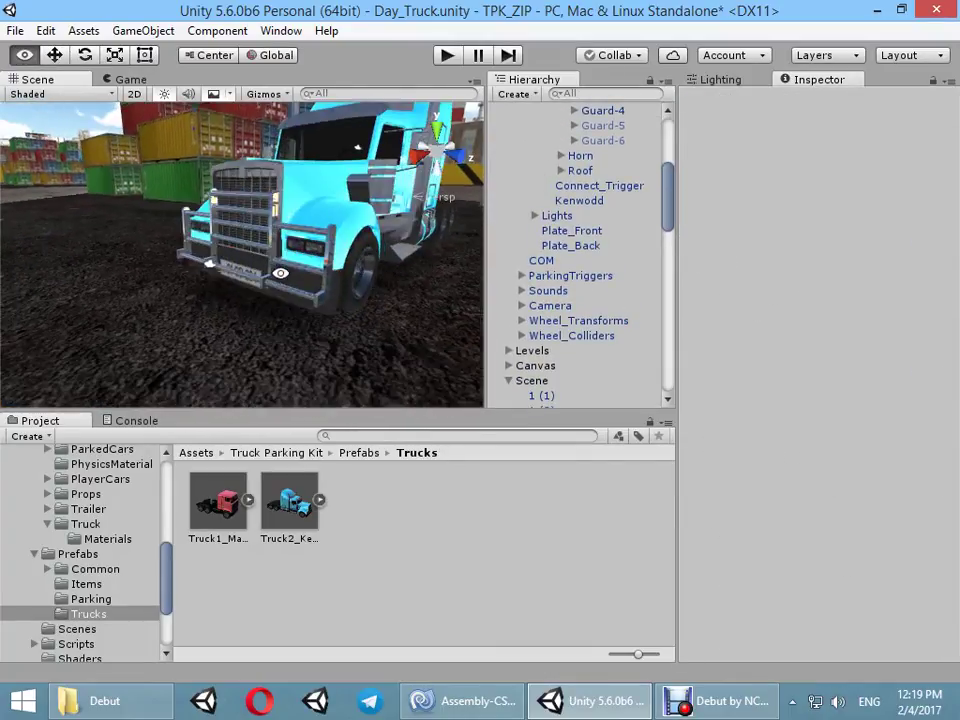
click(279, 221)
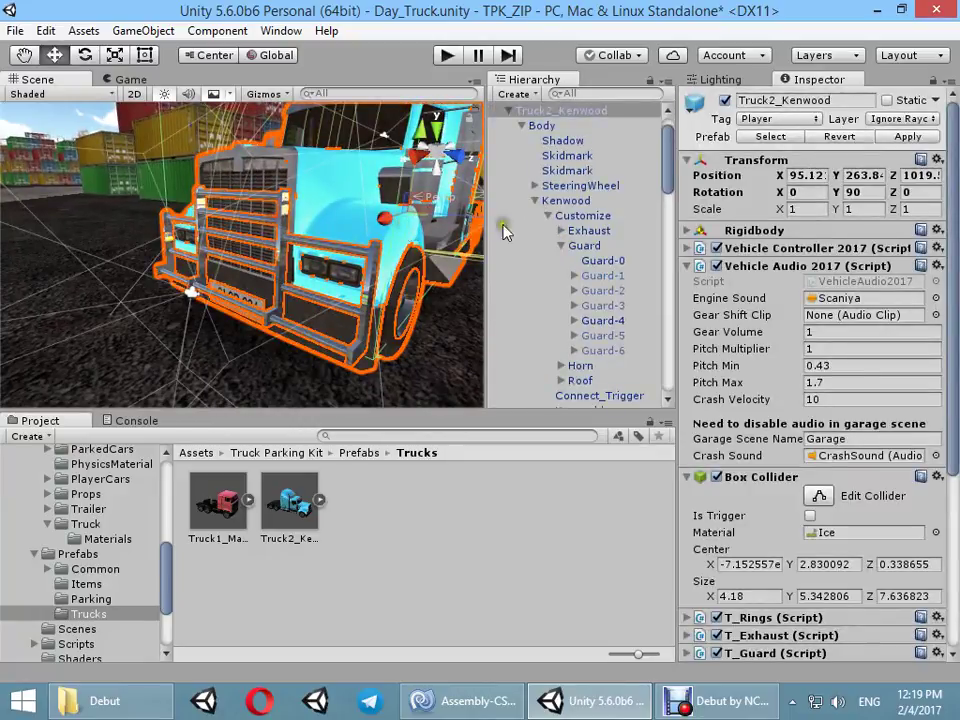
click(283, 245)
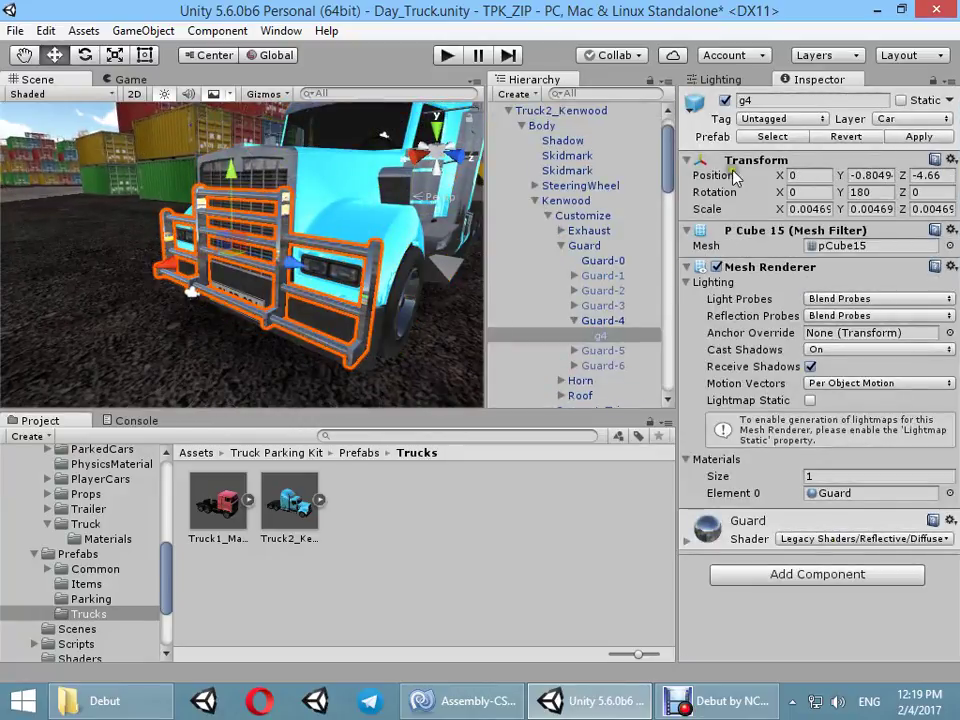
click(598, 321)
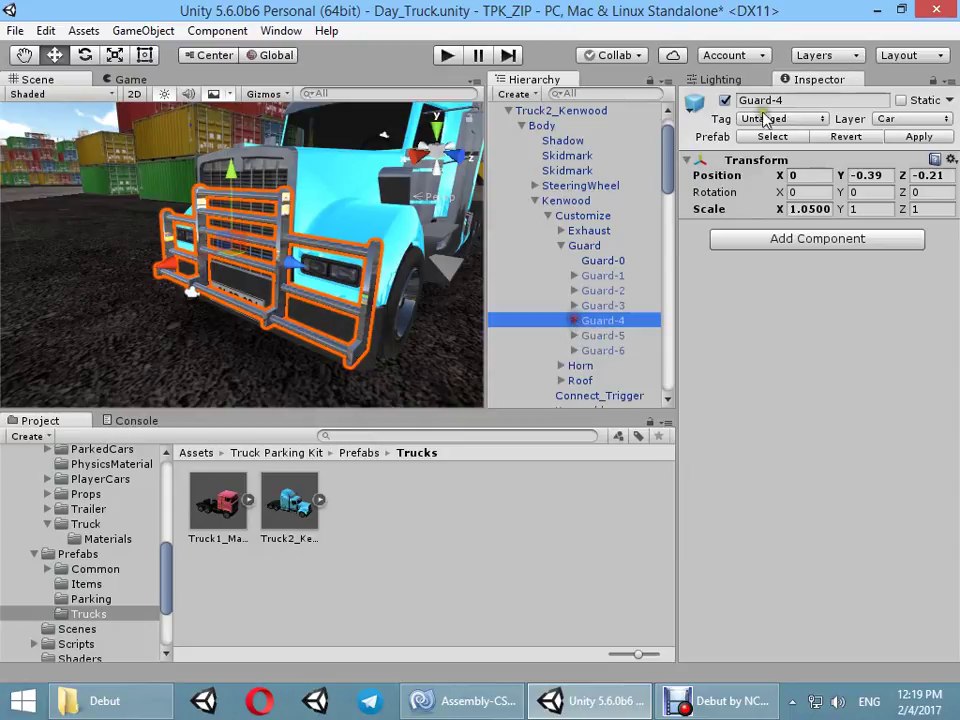
click(725, 100)
Fit Guard-5 at Y -0.44 with X scale 0.9658, then disable it
click(636, 336)
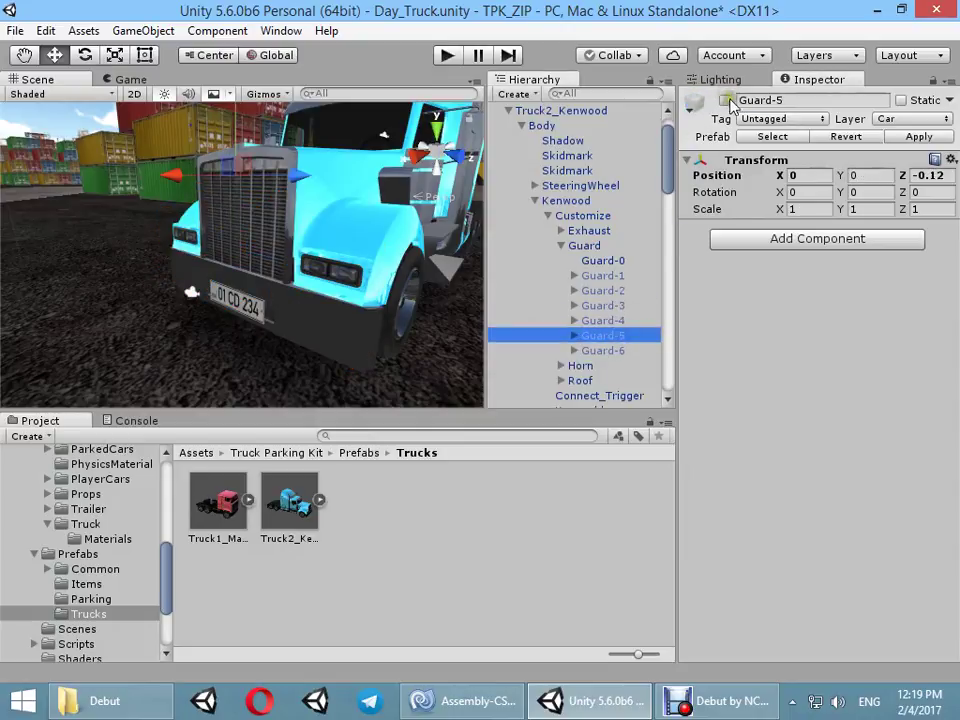
click(725, 100)
alt+drag(195, 277, 309, 184)
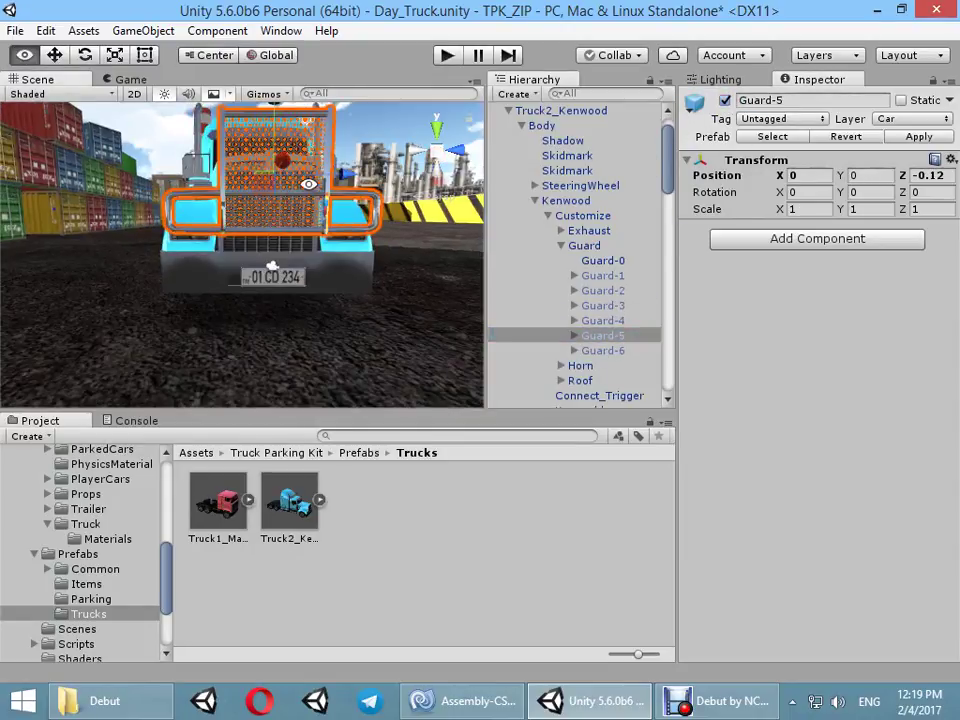
mouse_move(272, 140)
alt+mouse_down()
mouse_move(75, 318)
mouse_move(280, 236)
mouse_move(300, 214)
alt+mouse_up()
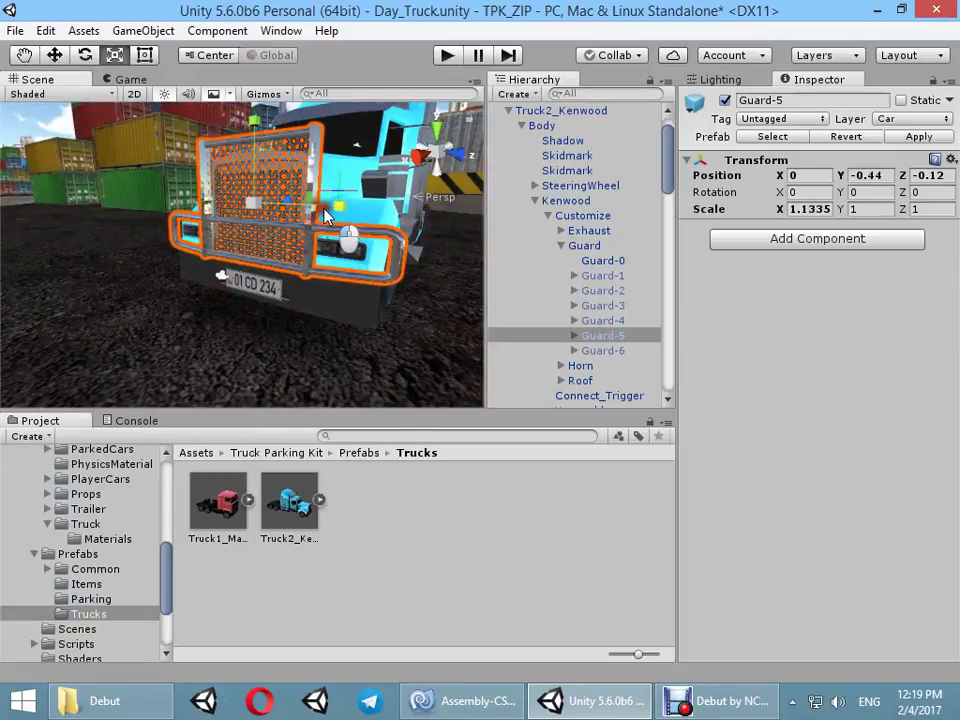
key(w)
click(725, 100)
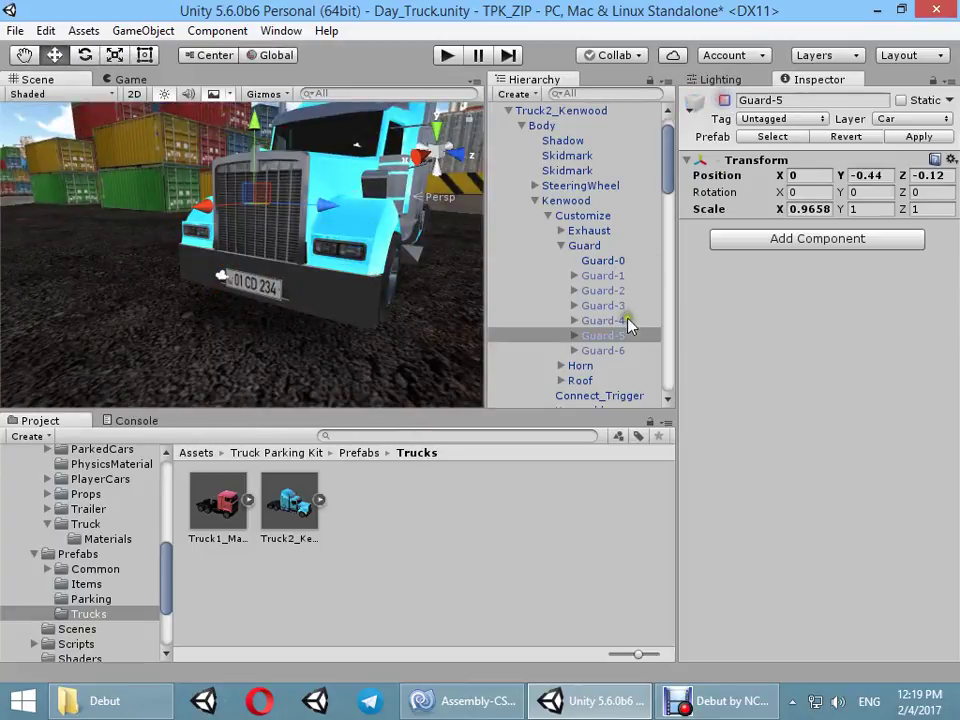
Fit Guard-6 at Y -0.54 with X scale 1.0198, disable it, and collapse the Guard group
click(630, 335)
click(620, 350)
click(725, 100)
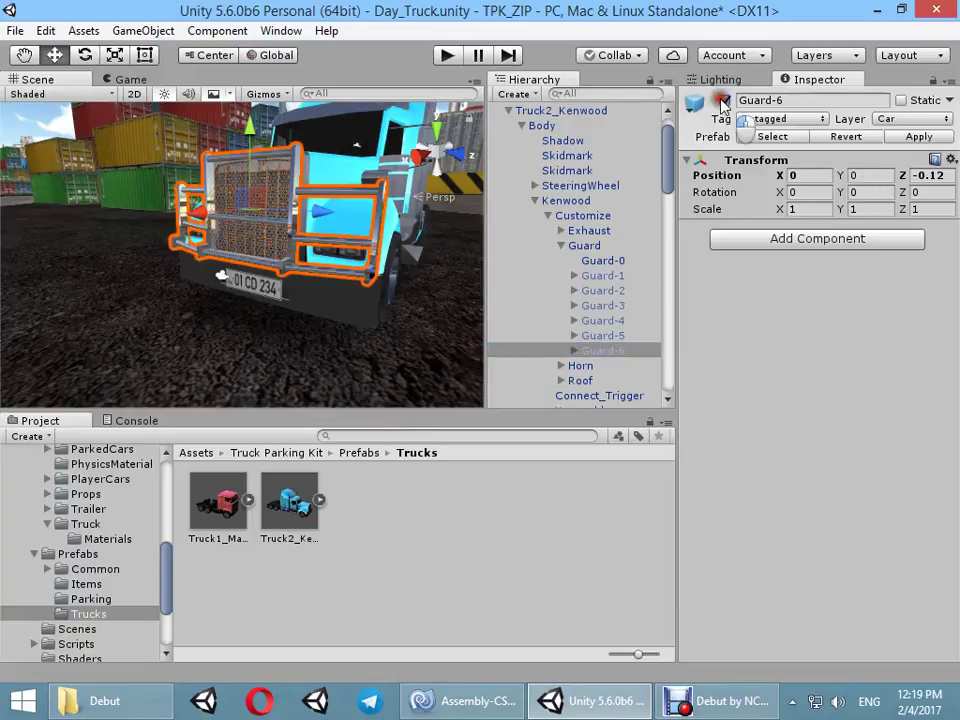
alt+drag(400, 190, 453, 193)
drag(278, 135, 276, 190)
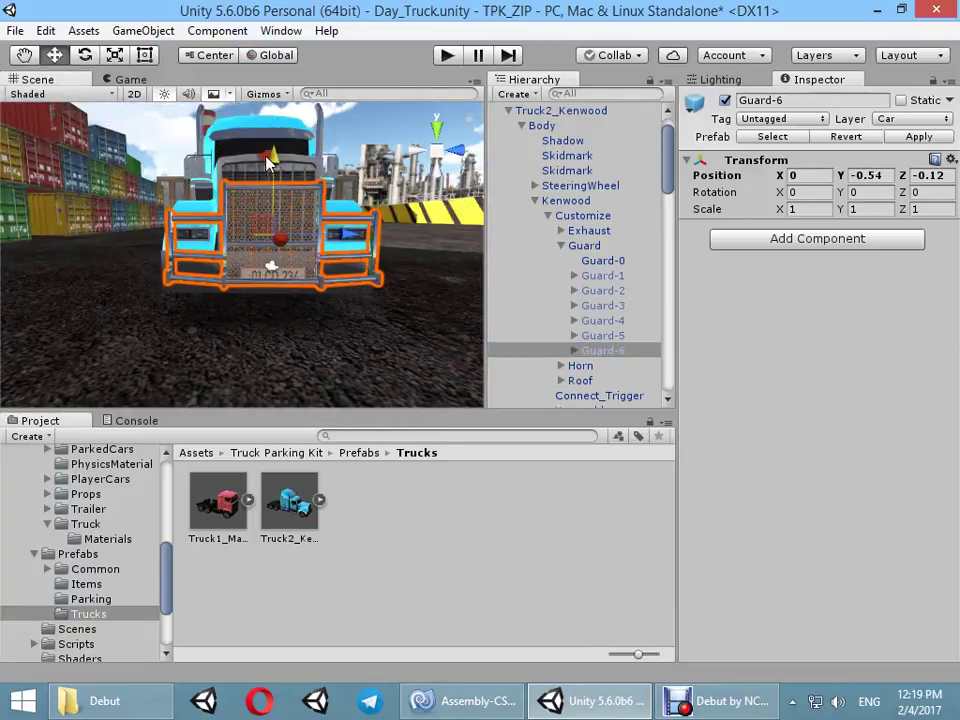
mouse_move(220, 145)
alt+mouse_down()
mouse_move(250, 275)
mouse_move(303, 268)
mouse_move(188, 135)
mouse_move(334, 249)
mouse_move(321, 251)
alt+mouse_up()
key(r)
click(188, 135)
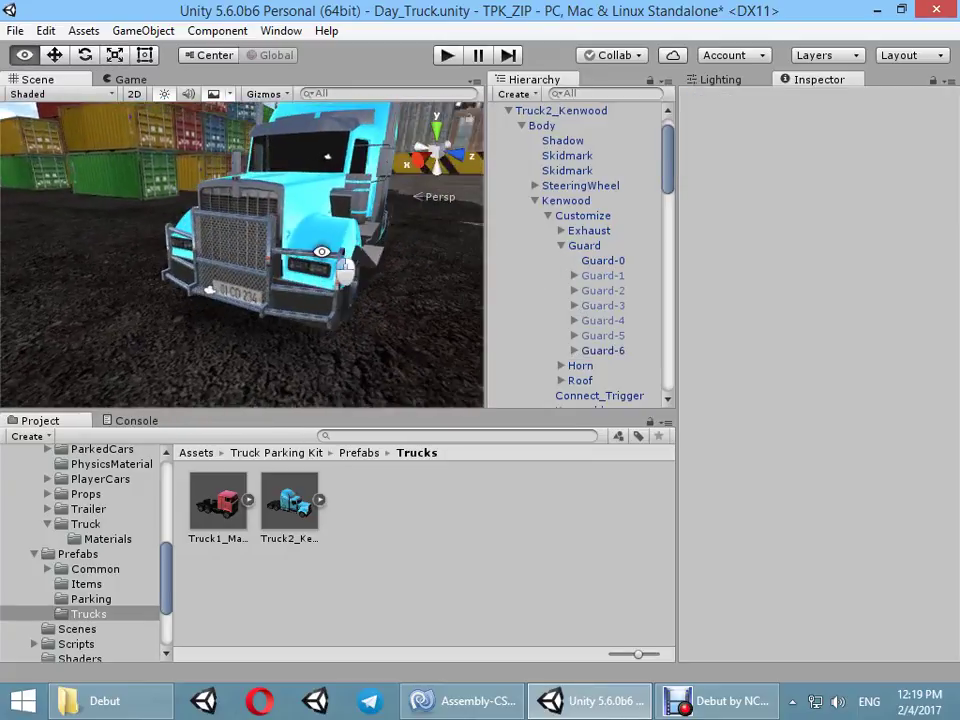
click(612, 358)
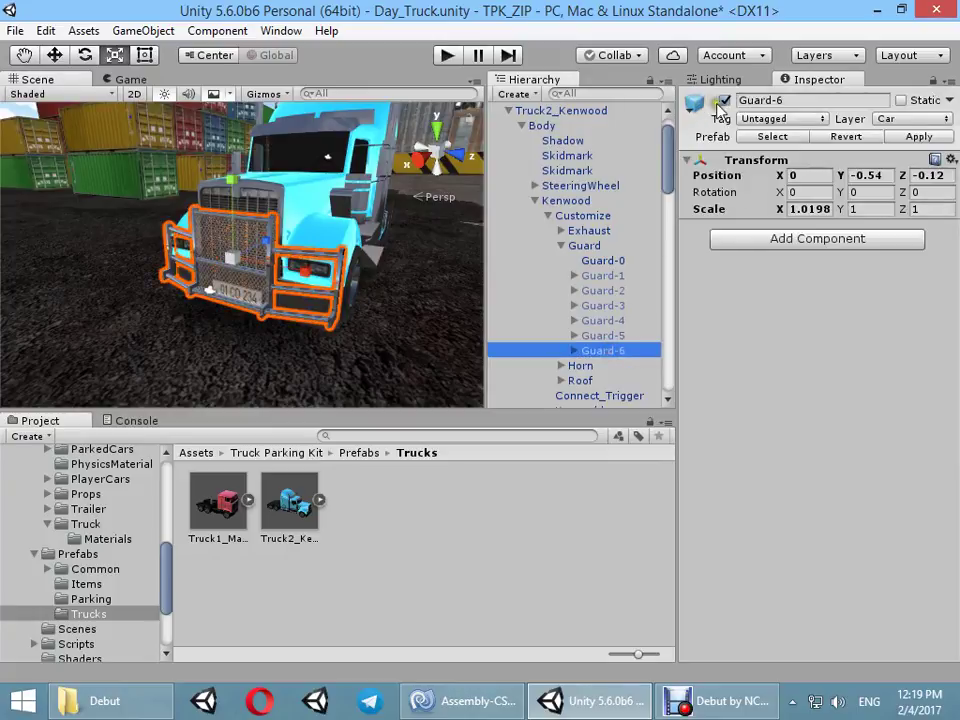
click(724, 100)
click(561, 245)
Expand Horn, enable Horn-1 to Horn-5 together and move them forward onto the cab
click(561, 260)
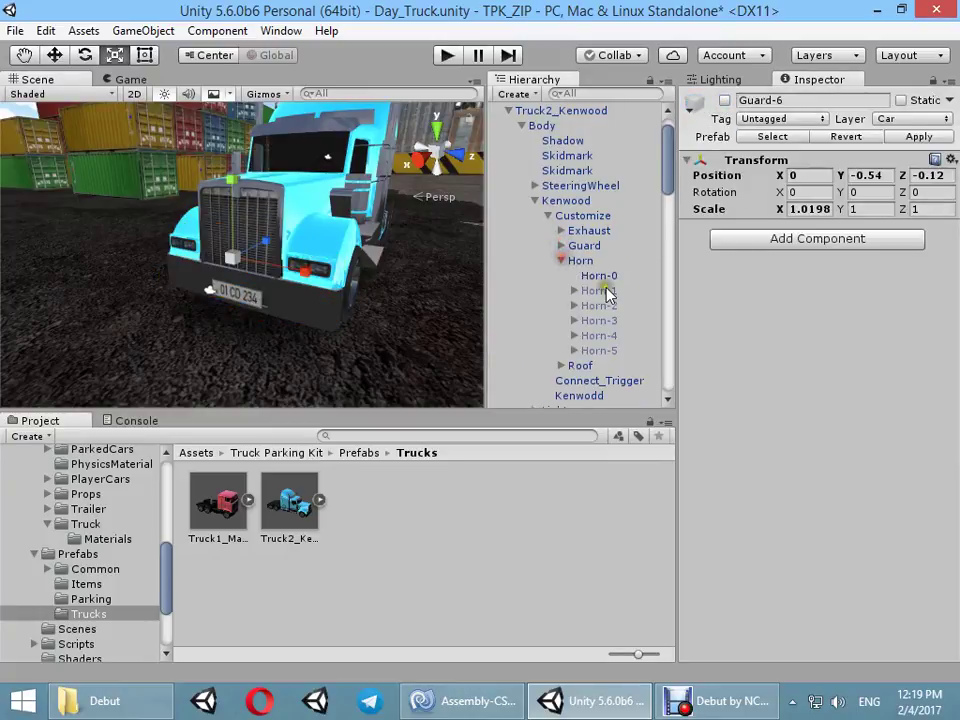
click(606, 290)
shift+click(612, 352)
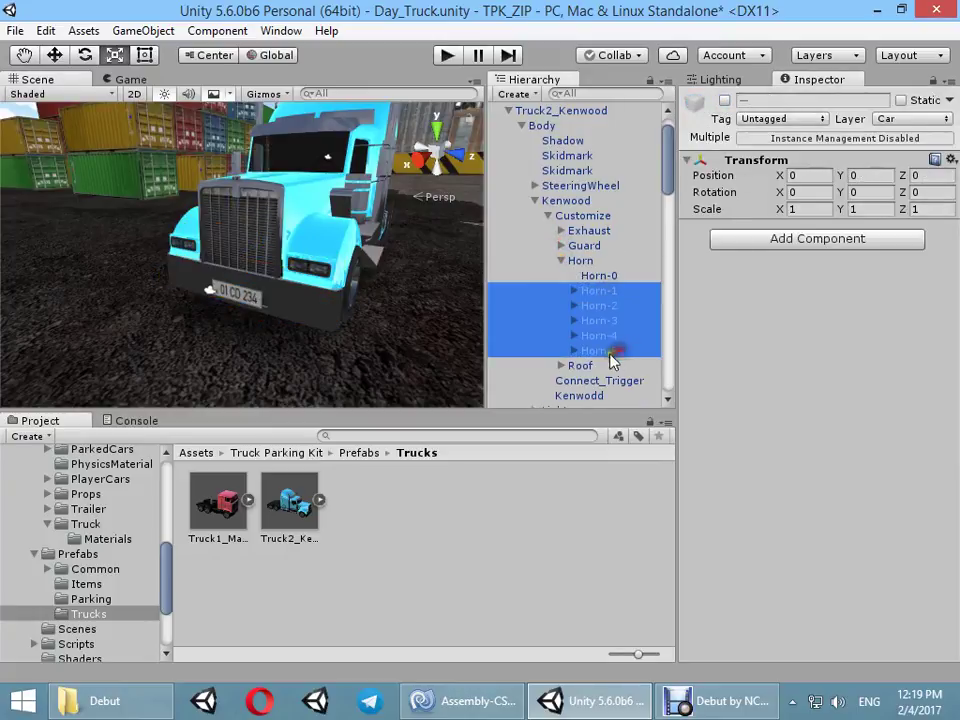
click(724, 100)
mouse_move(360, 240)
alt+mouse_down()
mouse_move(285, 250)
mouse_move(91, 161)
alt+mouse_up()
mouse_move(240, 185)
mouse_down()
mouse_move(198, 221)
mouse_move(300, 176)
mouse_up()
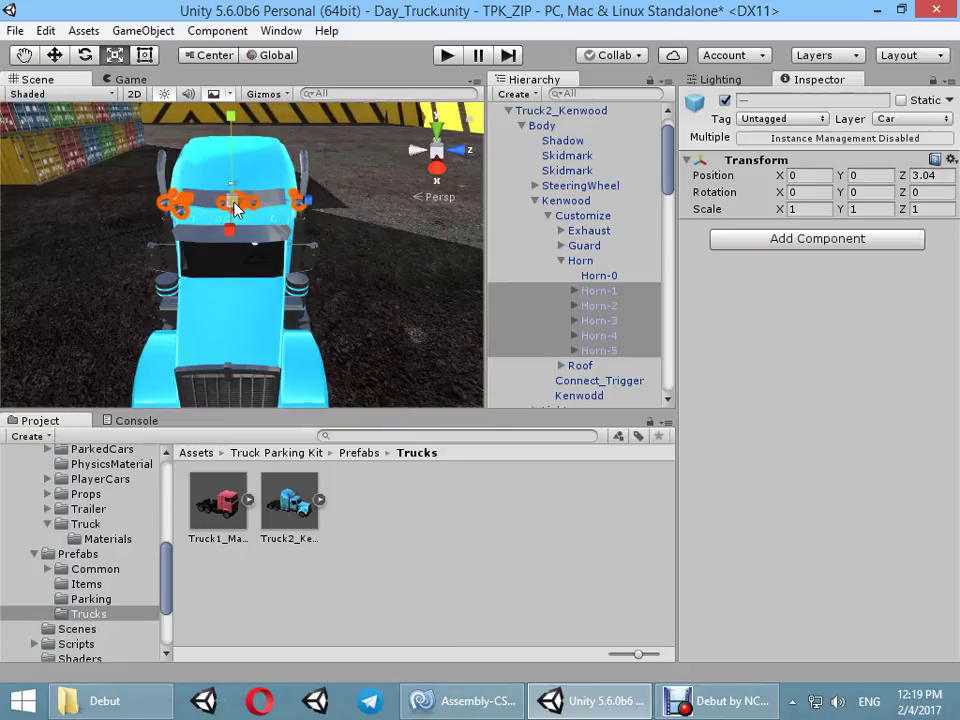
Scale the horns to 0.80966 and place them at -0.01, -0.1932, 1.487 on the hood
alt+drag(235, 207, 200, 230)
middle_drag(200, 230, 225, 277)
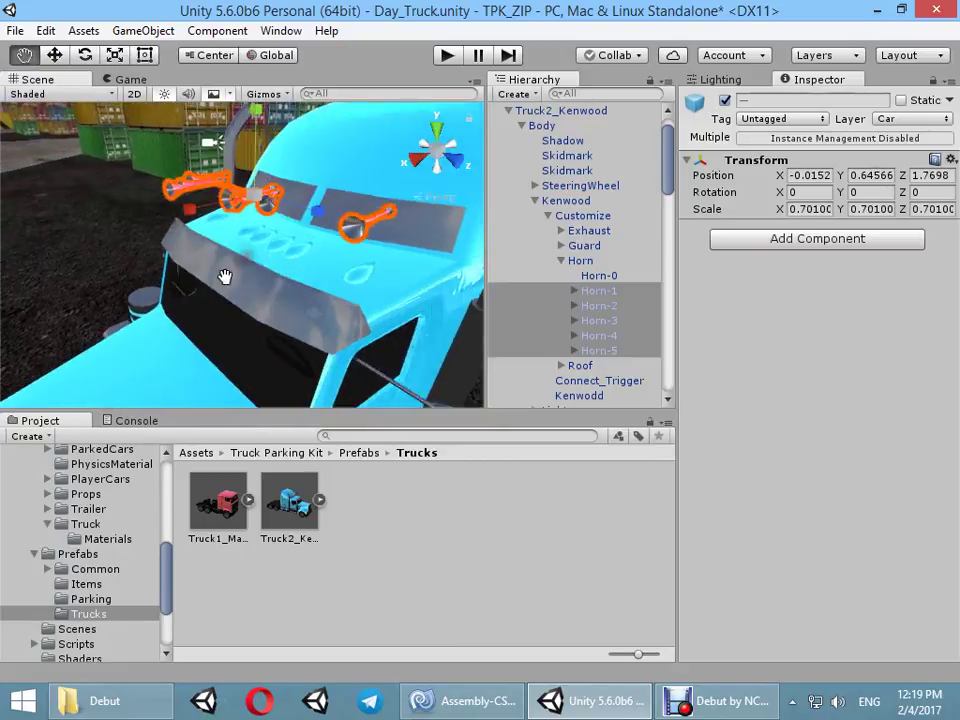
mouse_move(259, 120)
mouse_down()
mouse_move(257, 186)
mouse_move(190, 128)
mouse_up()
alt+drag(343, 266, 90, 135)
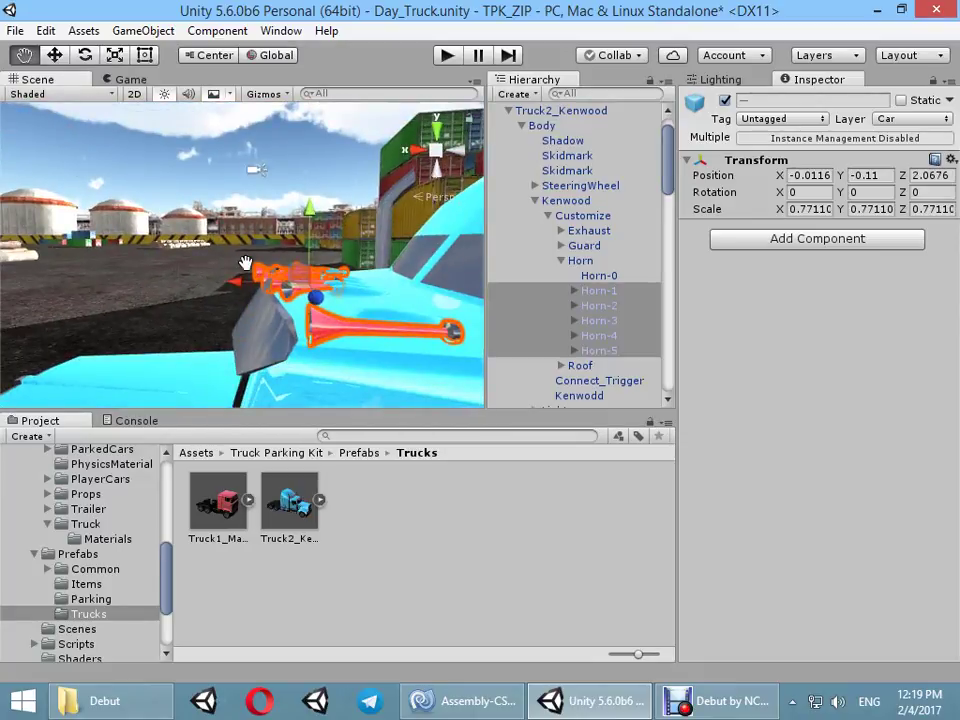
middle_drag(245, 263, 182, 210)
mouse_move(182, 210)
mouse_down()
mouse_move(152, 208)
mouse_move(146, 230)
mouse_move(446, 289)
mouse_move(193, 274)
mouse_move(800, 100)
mouse_move(703, 180)
mouse_up()
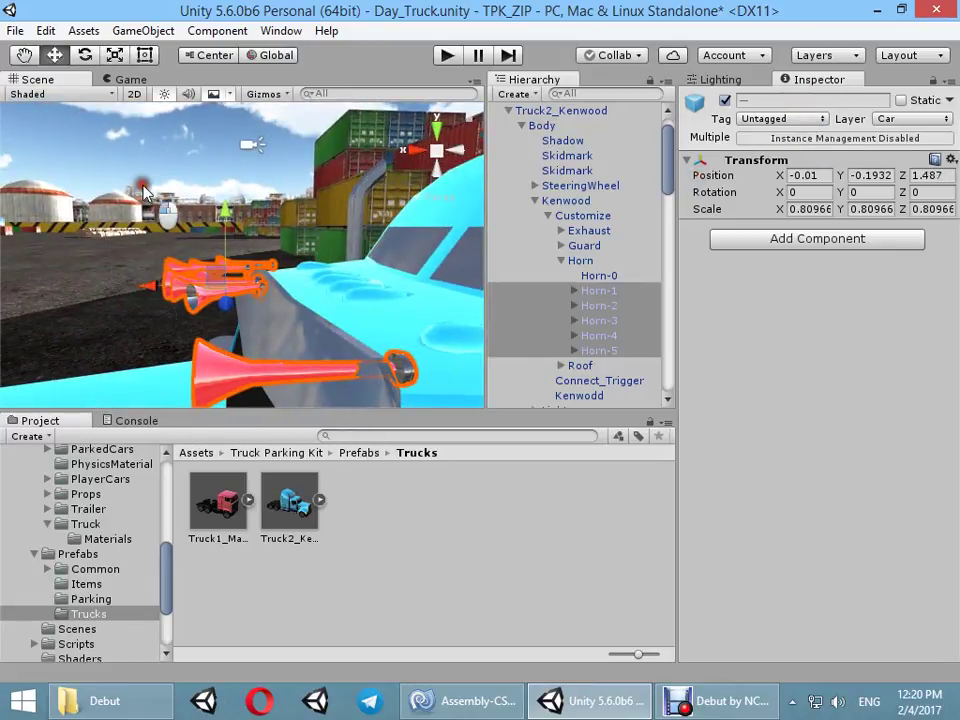
click(120, 150)
mouse_move(120, 150)
alt+mouse_down()
mouse_move(615, 392)
mouse_move(103, 112)
mouse_move(272, 330)
mouse_move(623, 229)
alt+mouse_up()
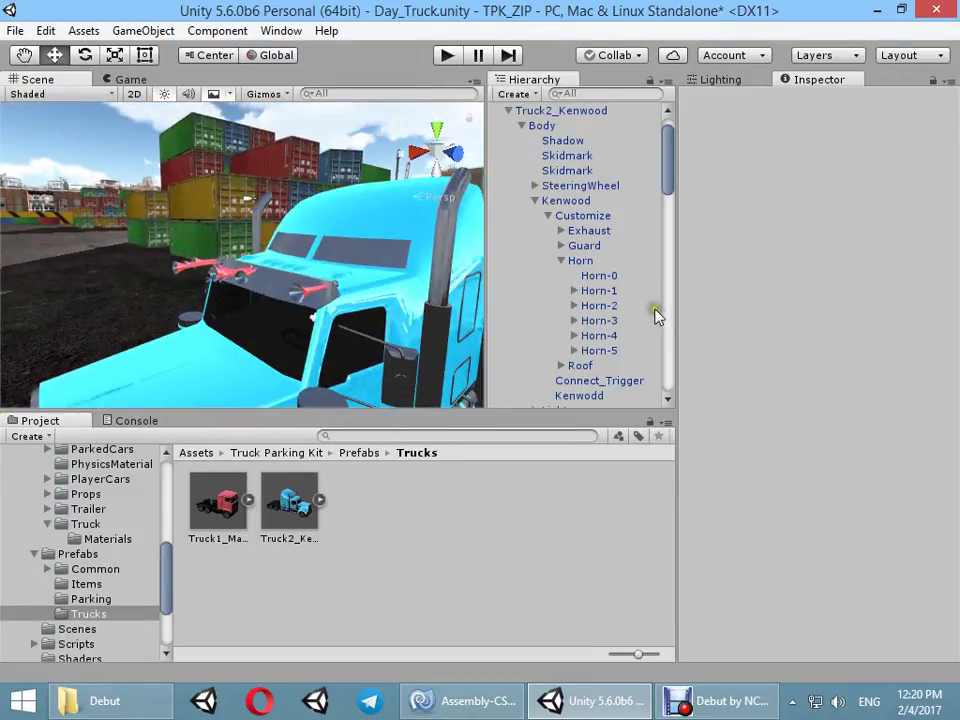
scroll(590, 350, down, 3)
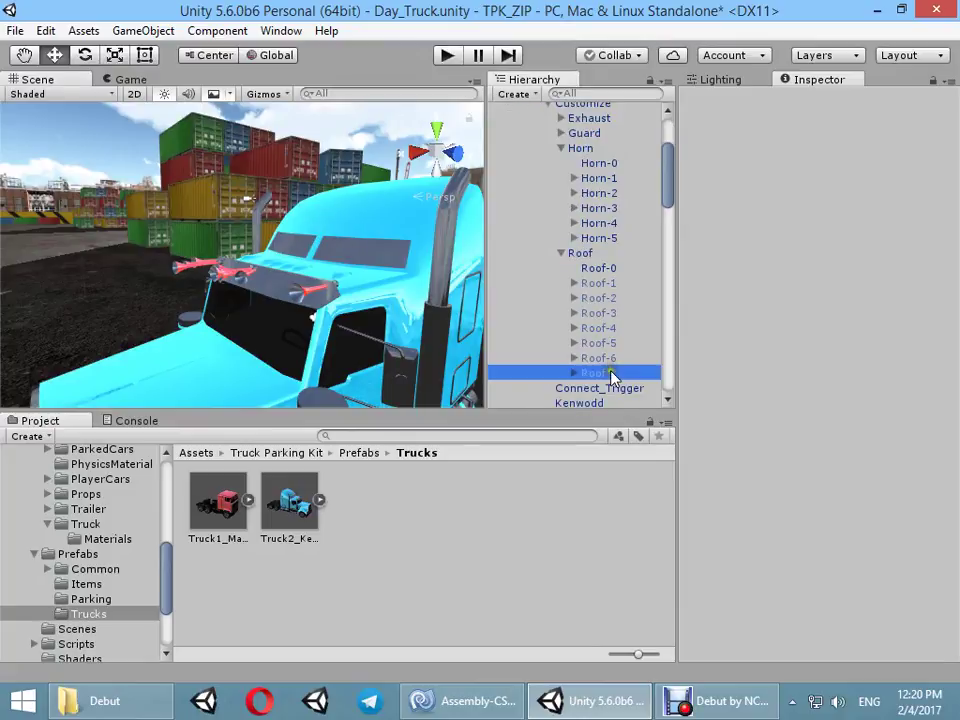
Move Roof-1 to Roof-7 forward and up onto the cab, then switch them all off
shift+click(598, 284)
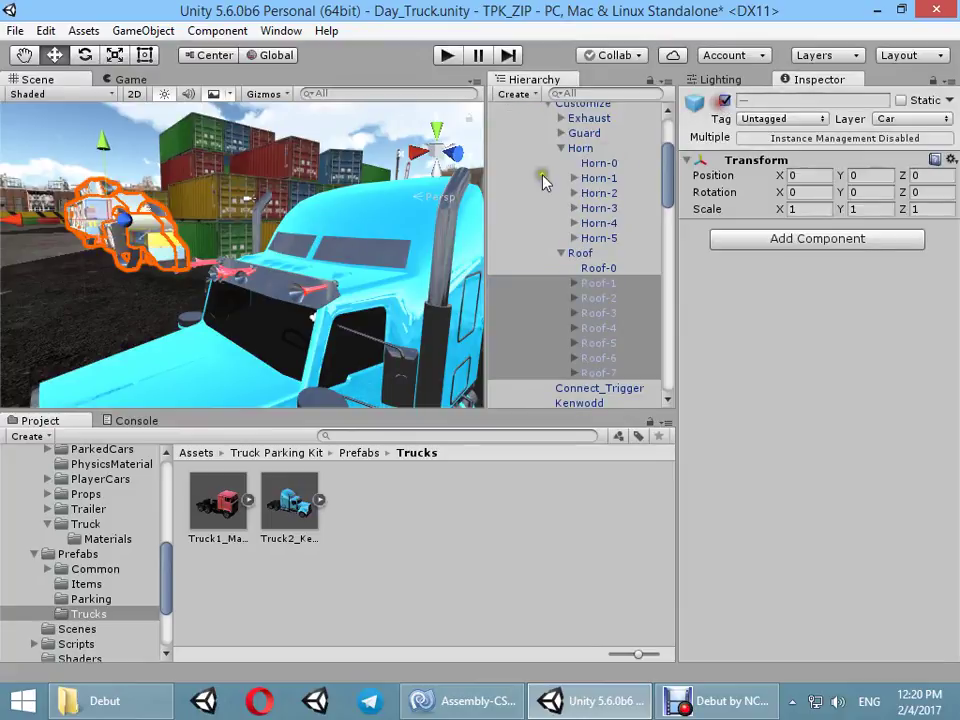
alt+drag(330, 240, 69, 184)
click(69, 184)
key(ctrl+z)
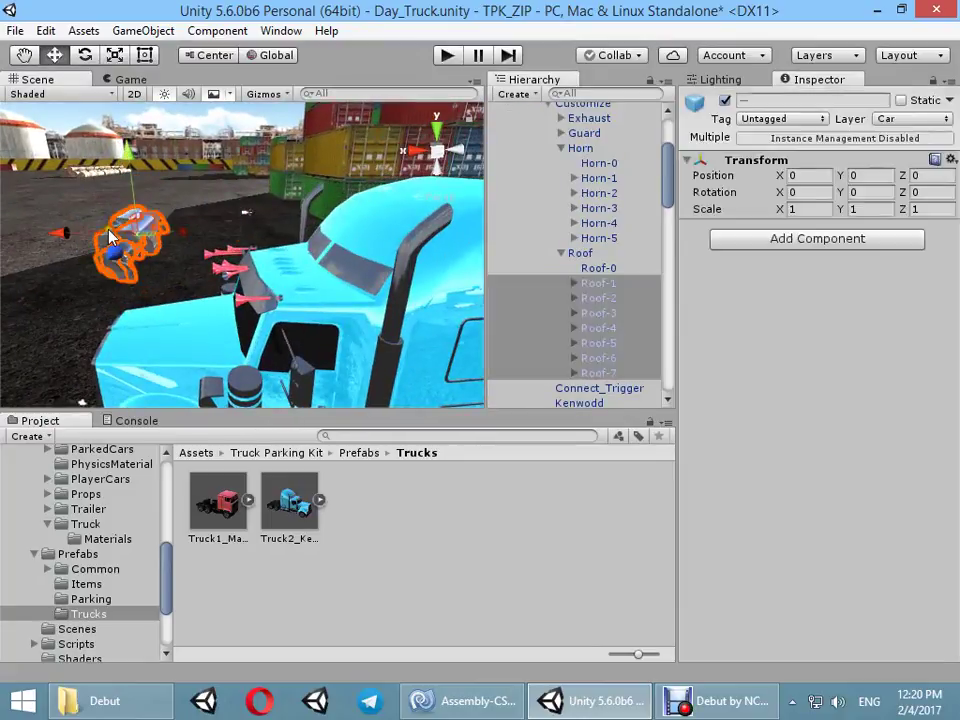
key(ctrl+z)
mouse_move(55, 235)
alt+mouse_down()
mouse_move(258, 163)
mouse_move(285, 298)
mouse_move(240, 248)
mouse_move(197, 245)
alt+mouse_up()
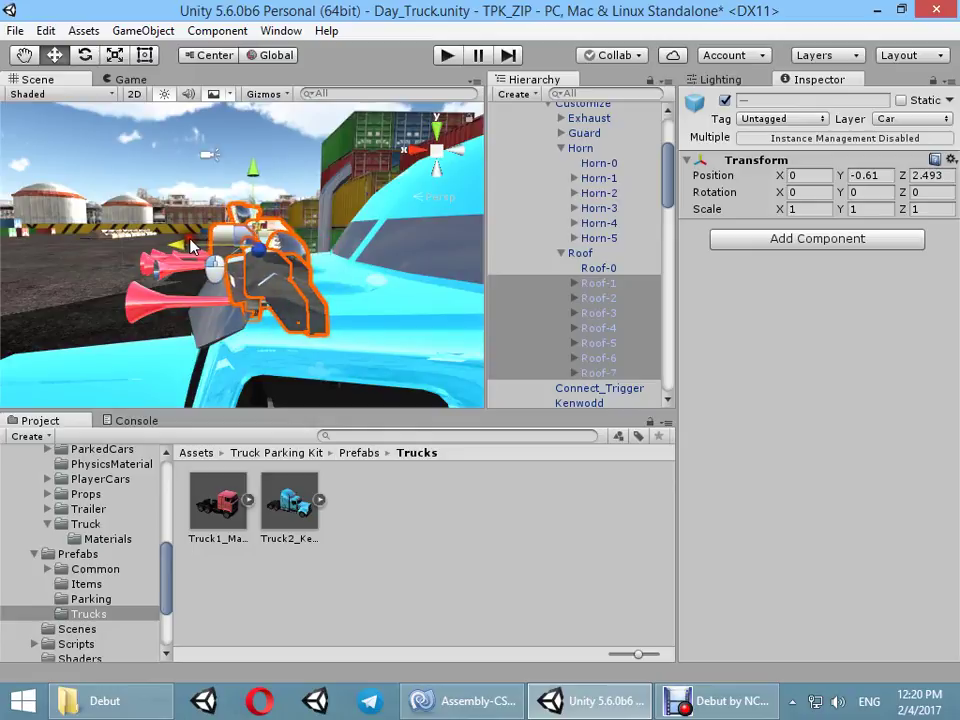
drag(258, 178, 258, 176)
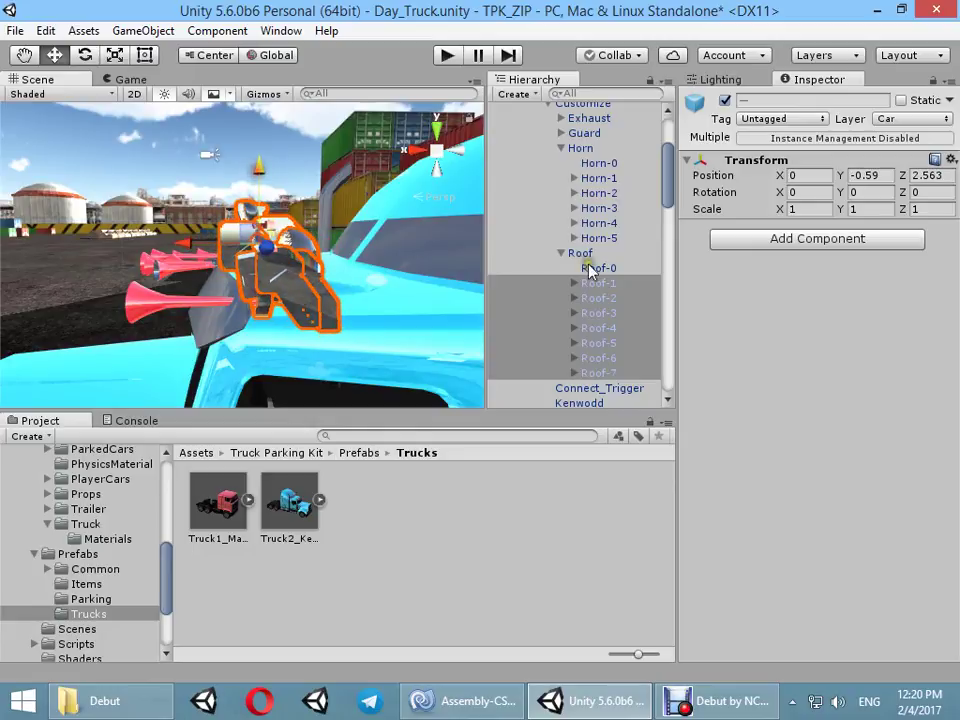
click(726, 101)
Enable Roof-1 and shift the roof lights slightly left to centre them on the cab
click(620, 284)
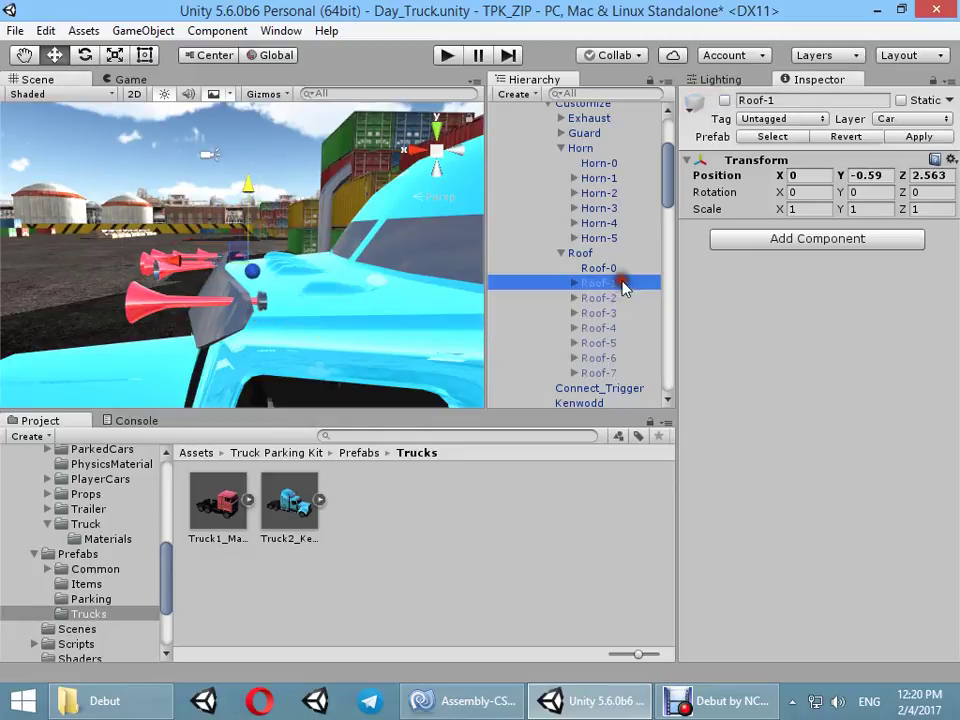
click(724, 101)
alt+drag(300, 250, 357, 293)
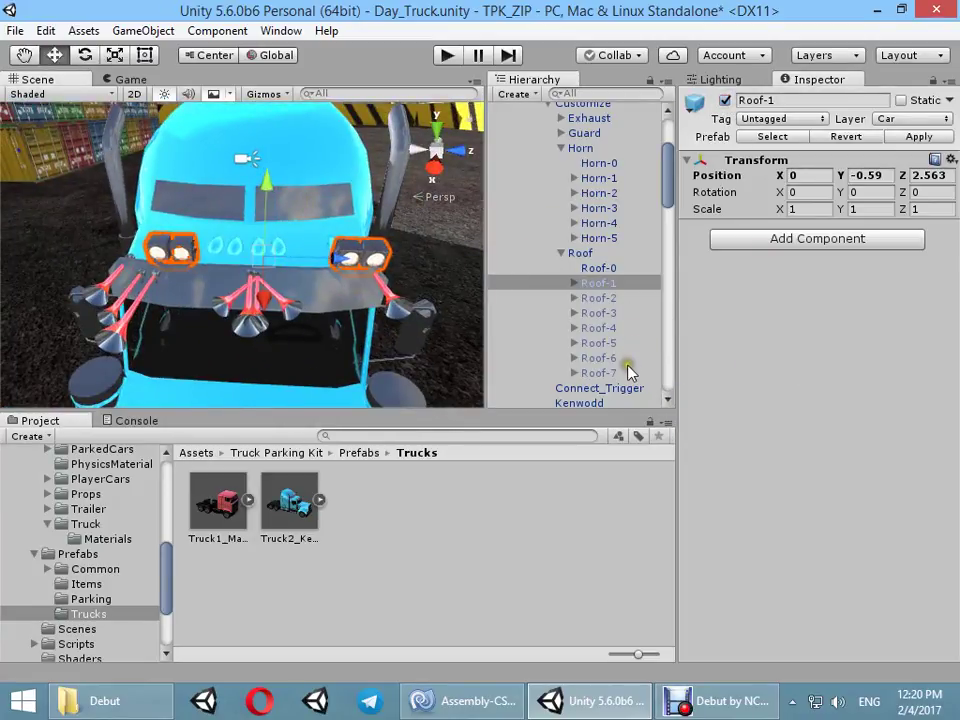
shift+click(628, 372)
drag(330, 252, 320, 243)
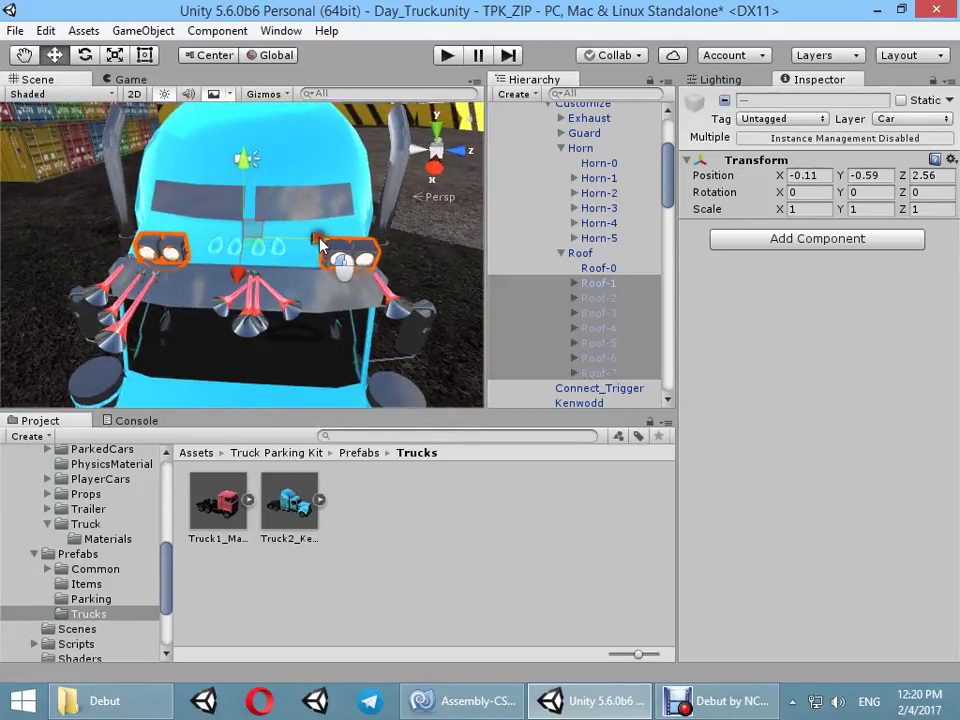
double_click(614, 286)
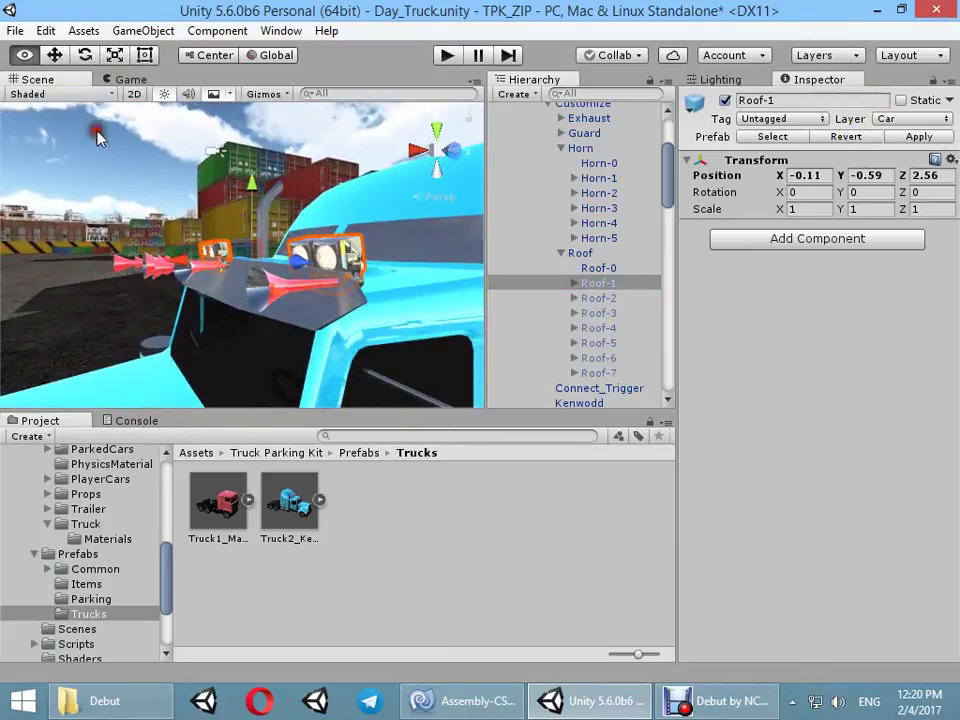
alt+drag(352, 188, 281, 212)
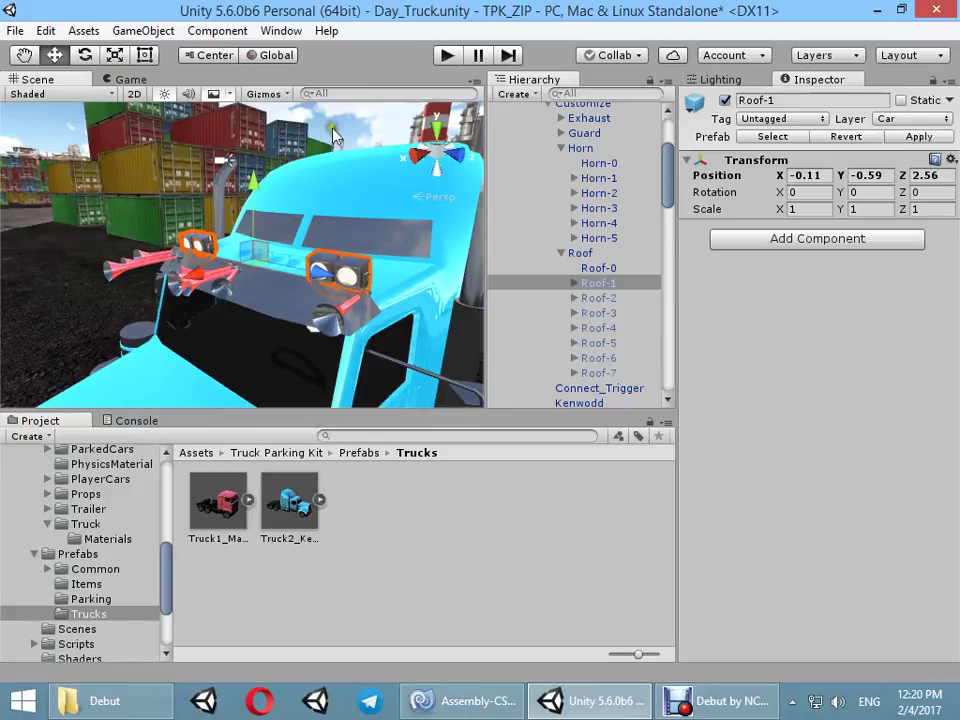
click(335, 138)
alt+drag(335, 138, 642, 259)
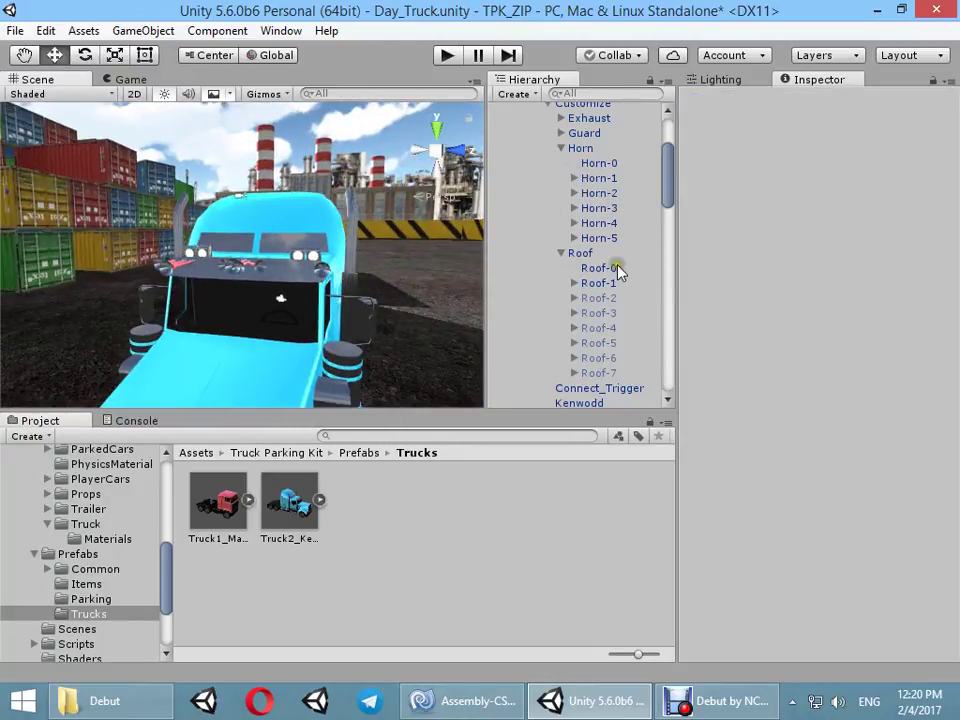
Disable Roof-1 and enable Roof-2, keeping the prefab intact when warned
click(616, 284)
click(724, 100)
click(622, 296)
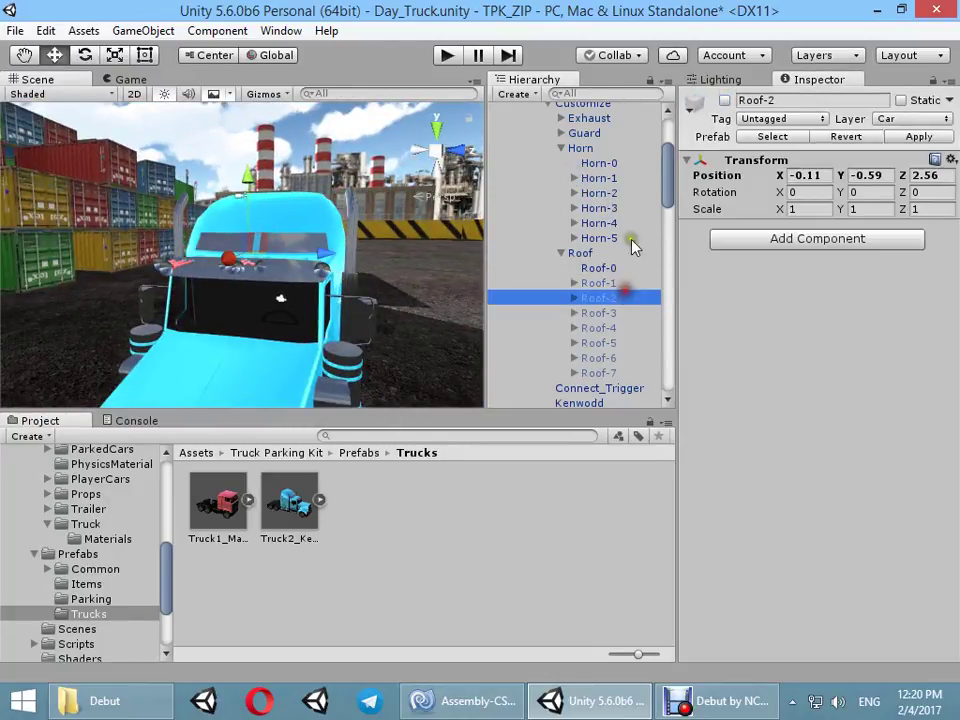
click(724, 100)
drag(598, 298, 590, 224)
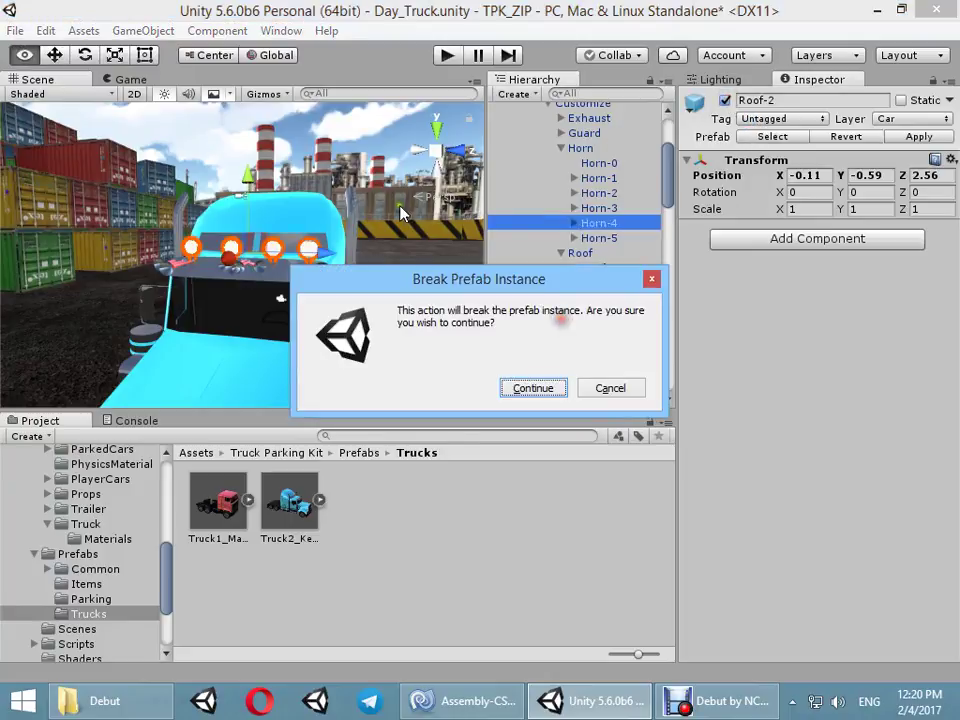
click(610, 388)
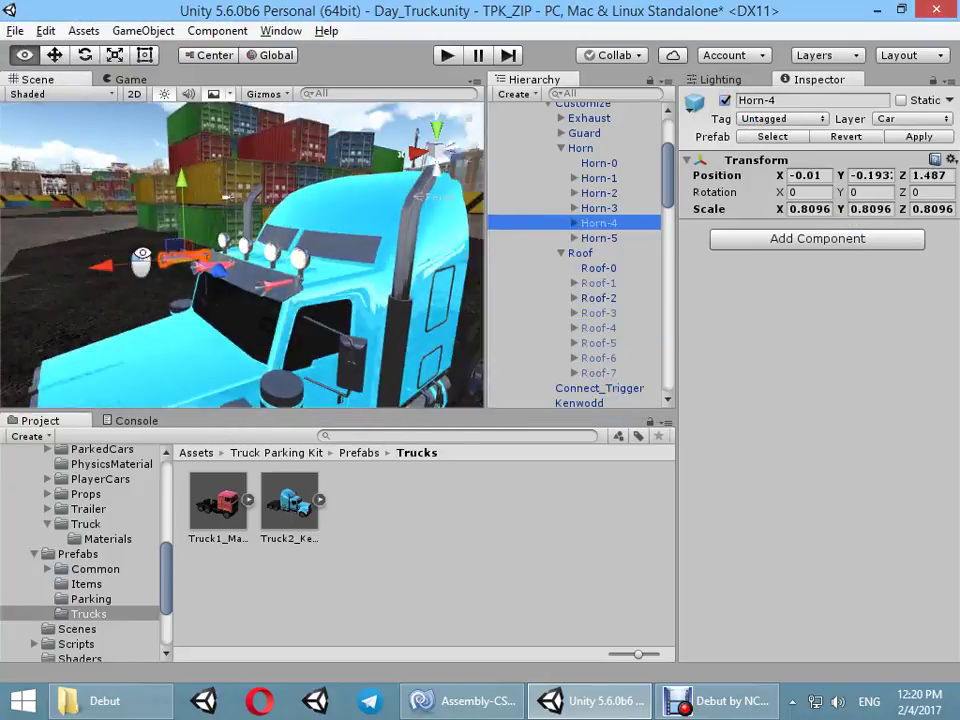
click(555, 268)
click(605, 297)
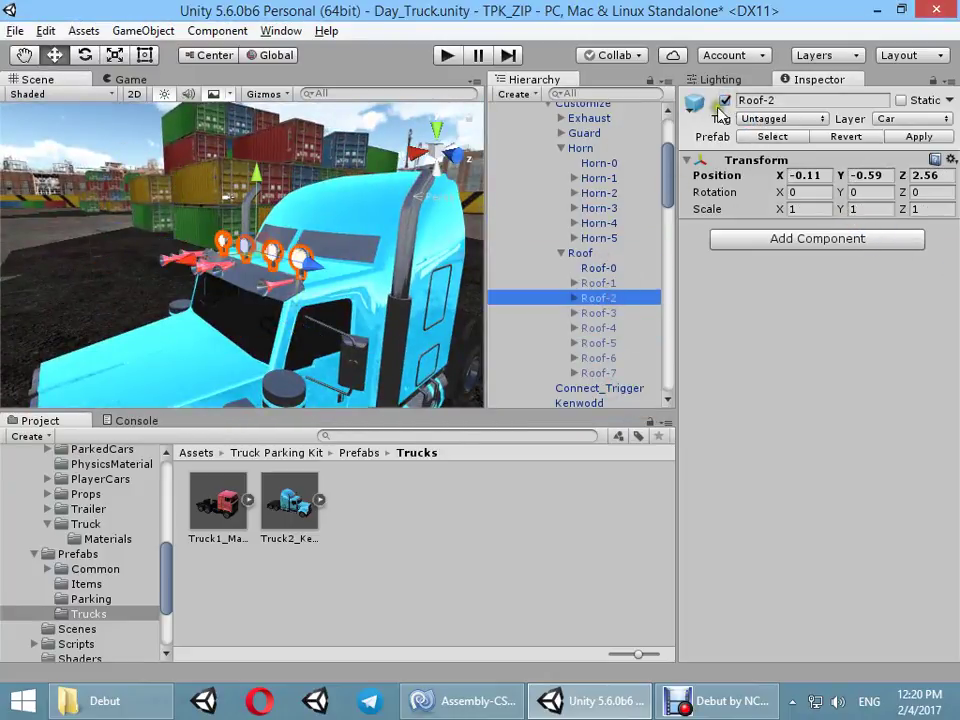
Disable Horn-1 to Horn-5 and collapse the Horn and Roof groups
click(600, 238)
shift+click(600, 178)
click(724, 100)
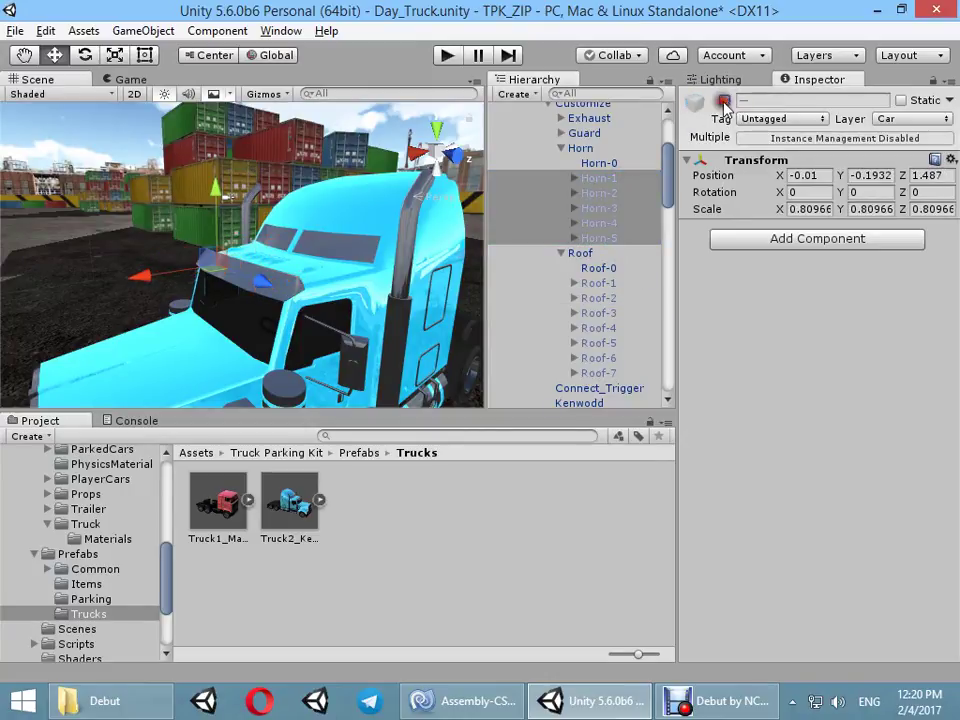
click(561, 148)
click(562, 163)
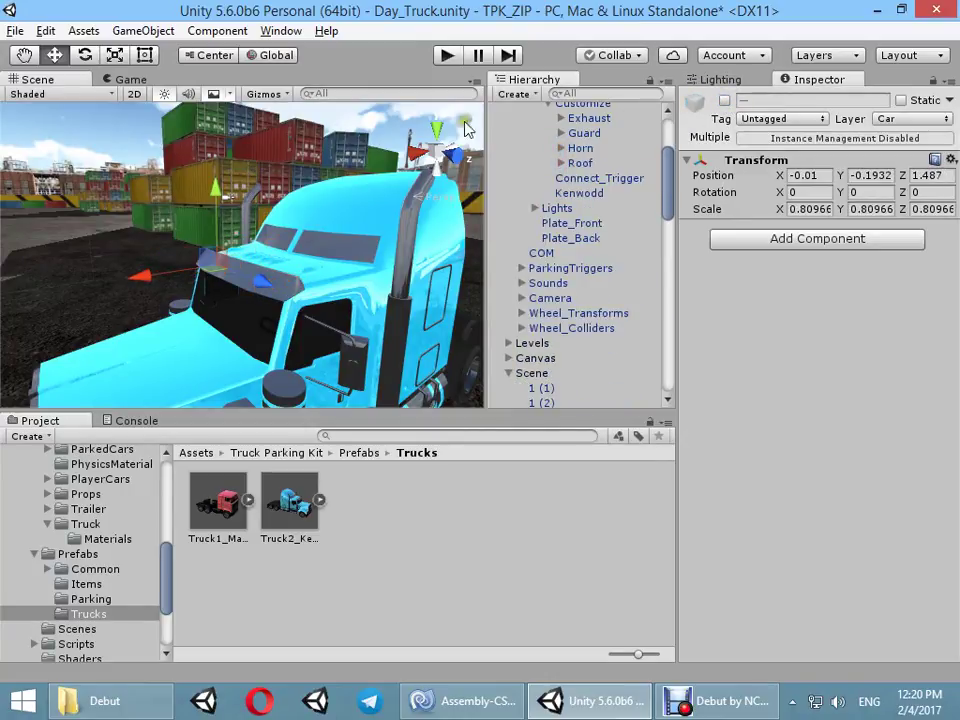
scroll(567, 210, up, 3)
Assign the body_Kenwood material to the Body's Color Loader and set Car ID to 1
click(542, 216)
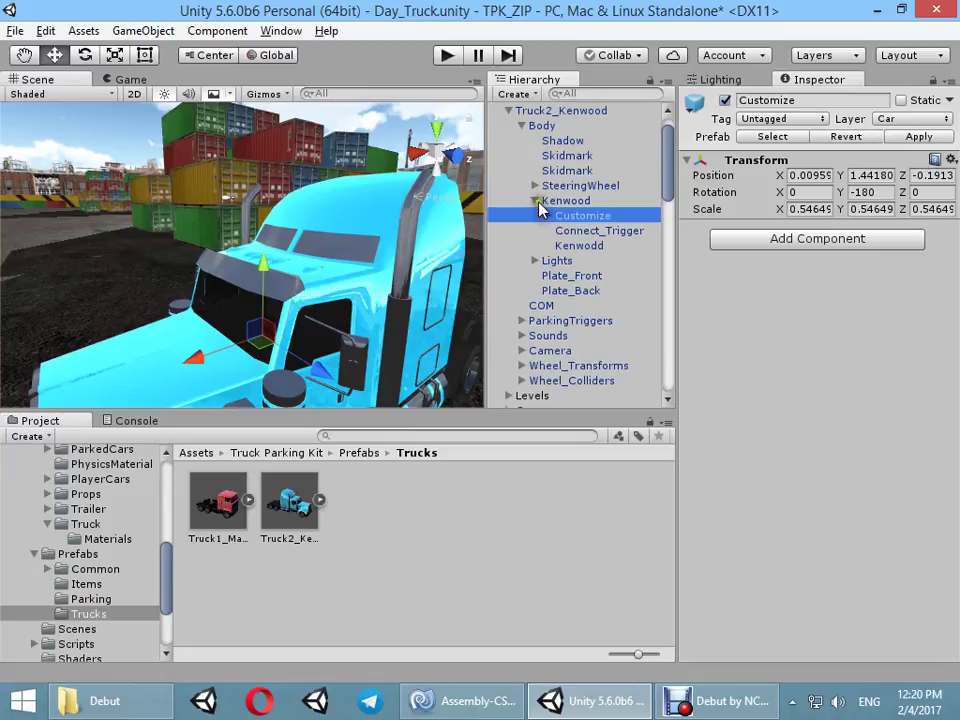
click(535, 200)
click(540, 127)
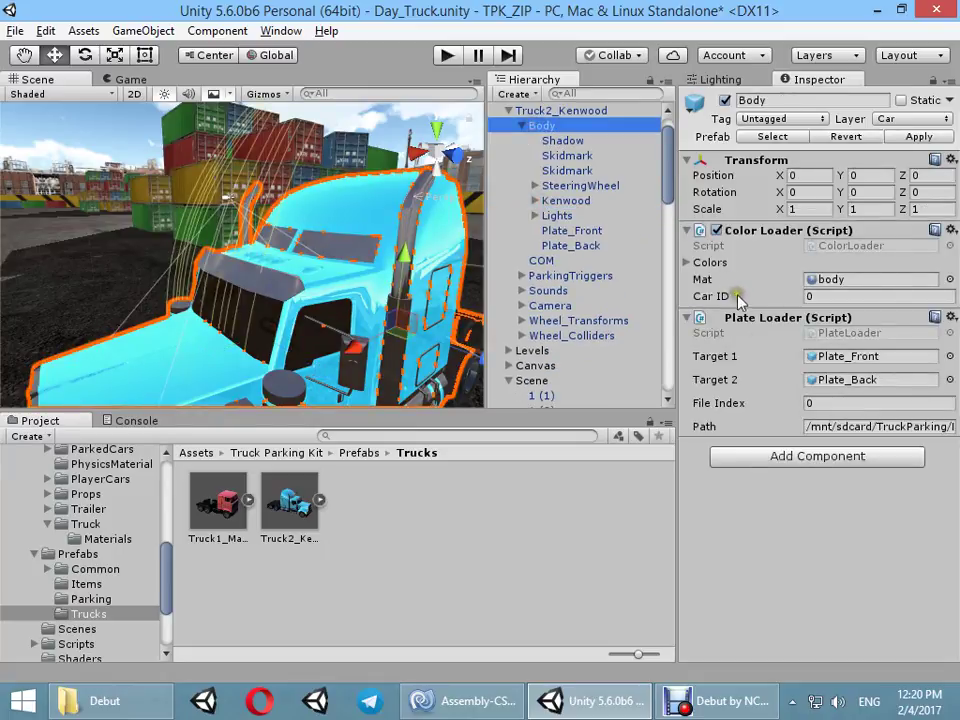
click(815, 280)
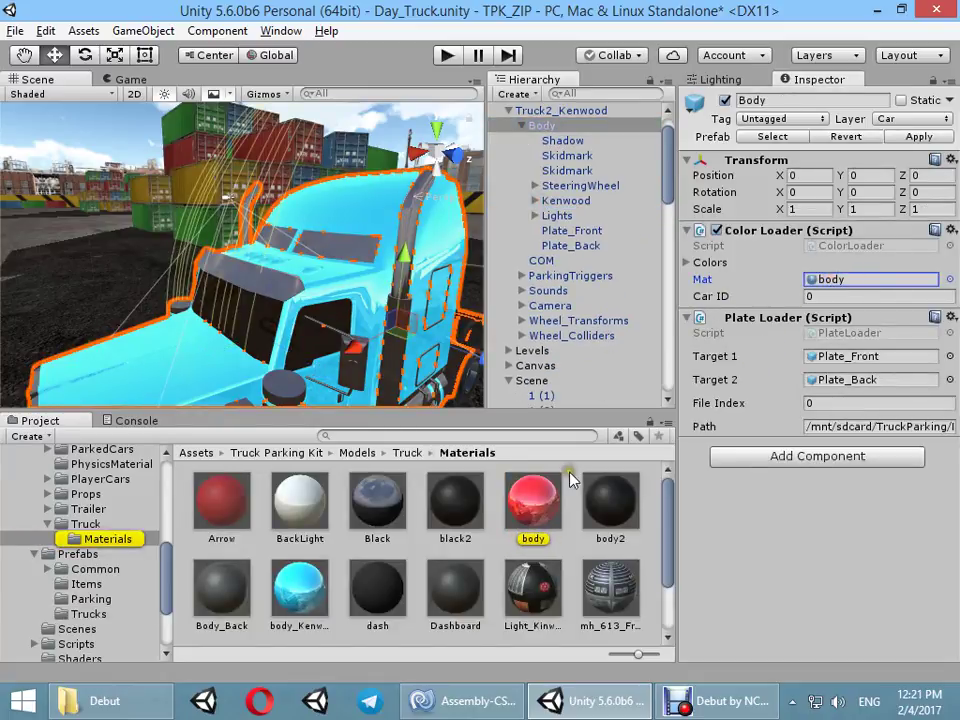
scroll(500, 530, down, 1)
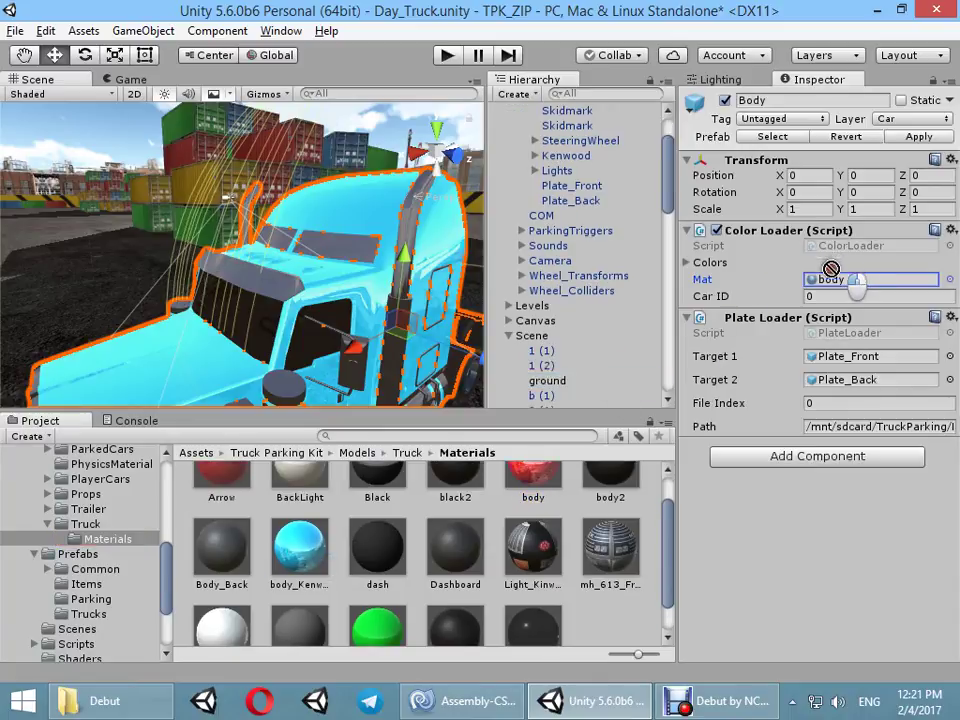
drag(296, 545, 832, 285)
click(711, 264)
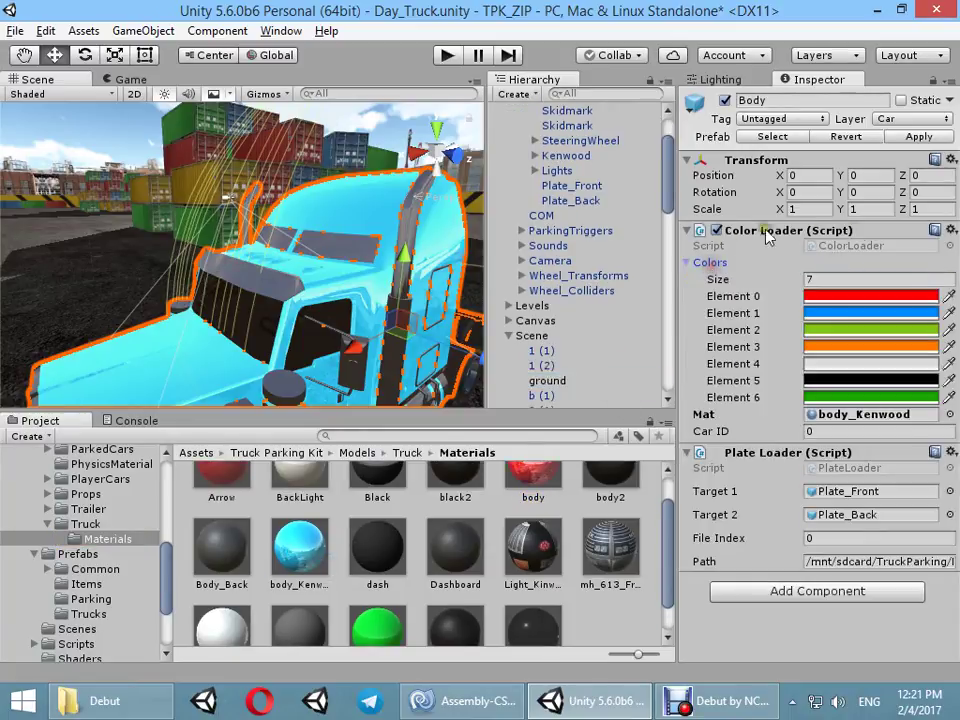
click(845, 432)
text(1)
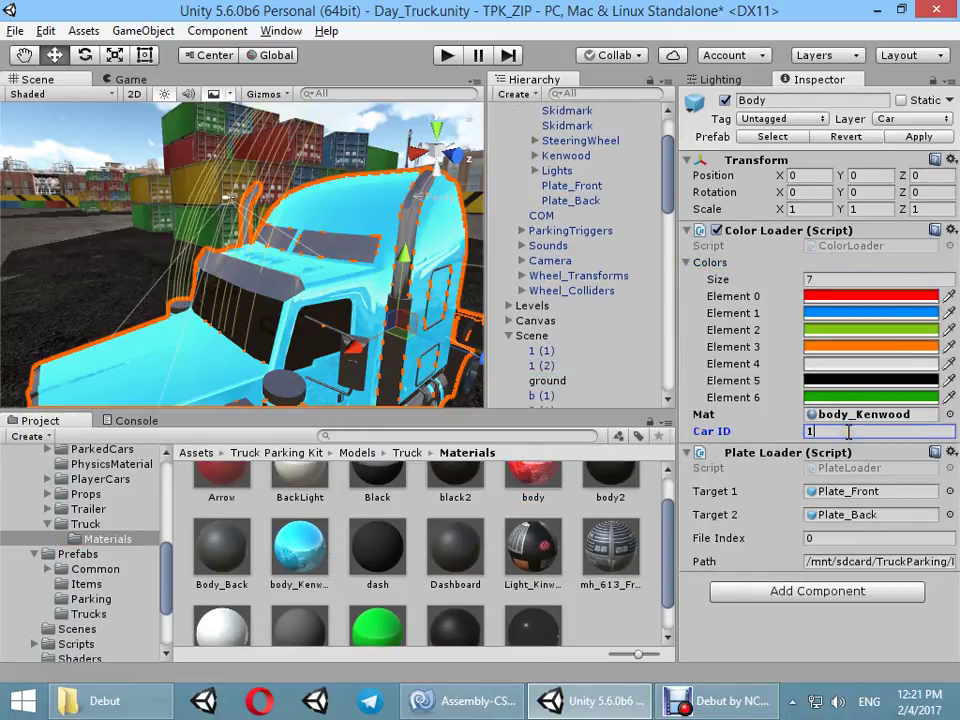
scroll(538, 252, up, 3)
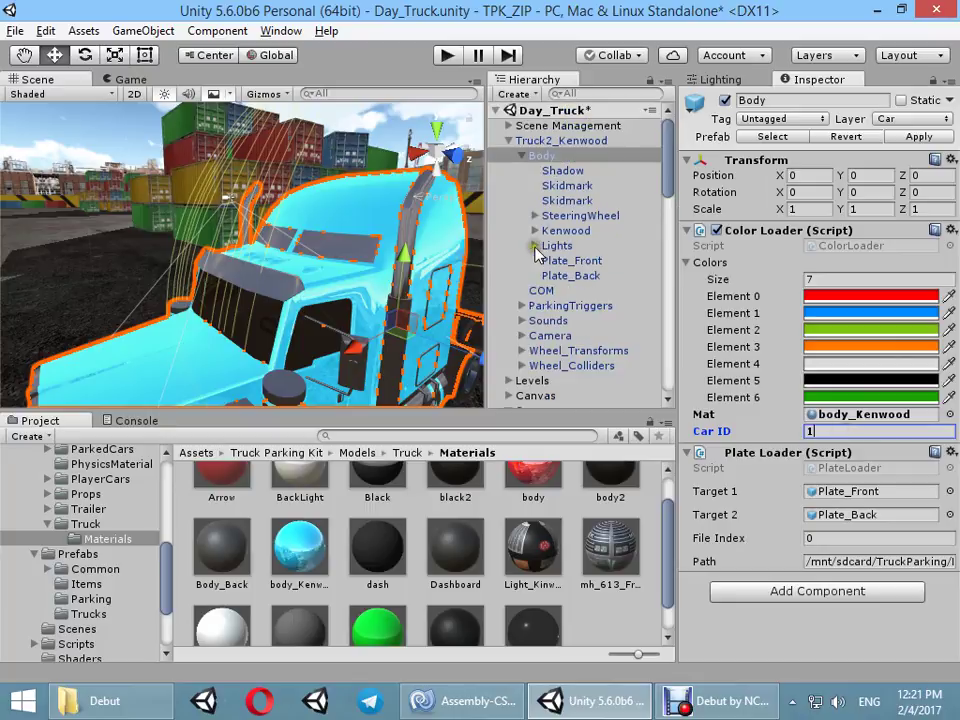
Tag the Truck2_Kenwood root as Player, then select Canvas to view its components
click(509, 140)
click(560, 140)
click(790, 118)
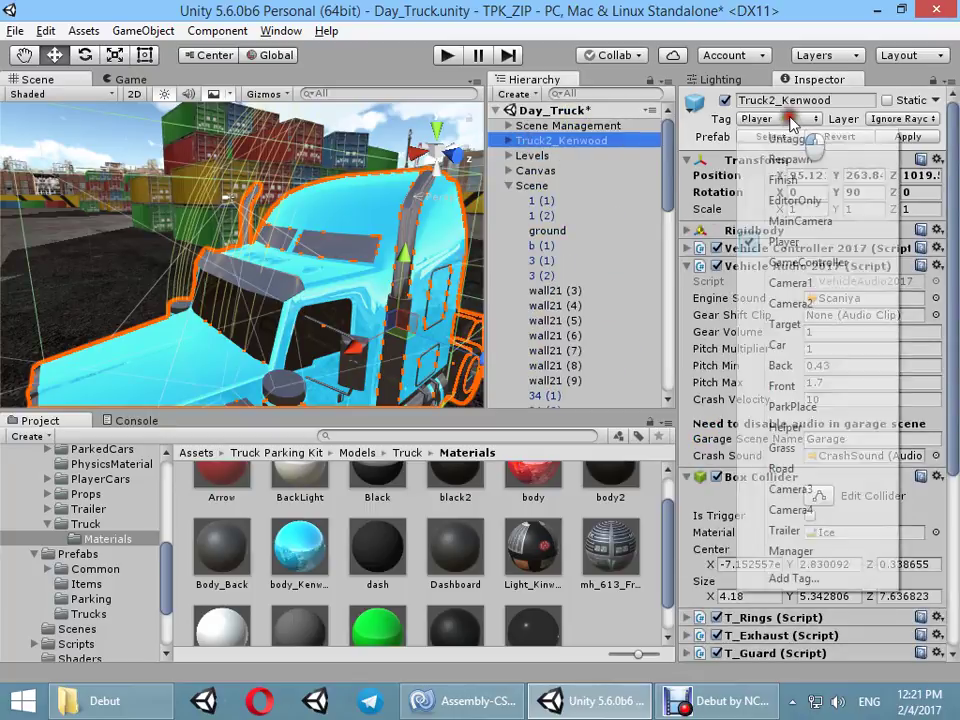
click(780, 242)
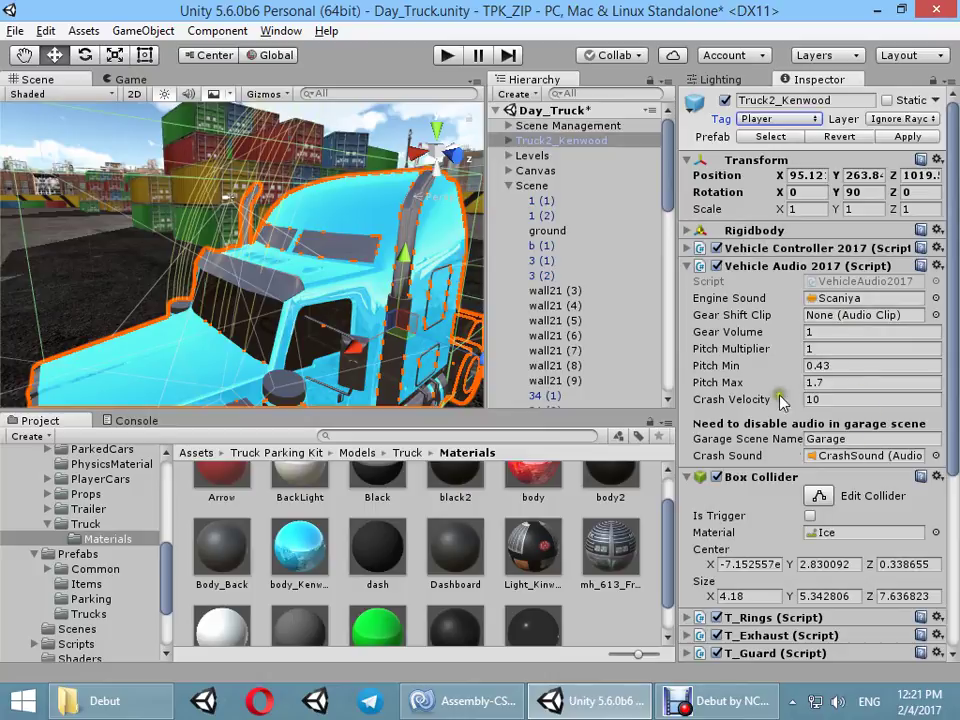
scroll(781, 400, down, 5)
scroll(745, 393, up, 4)
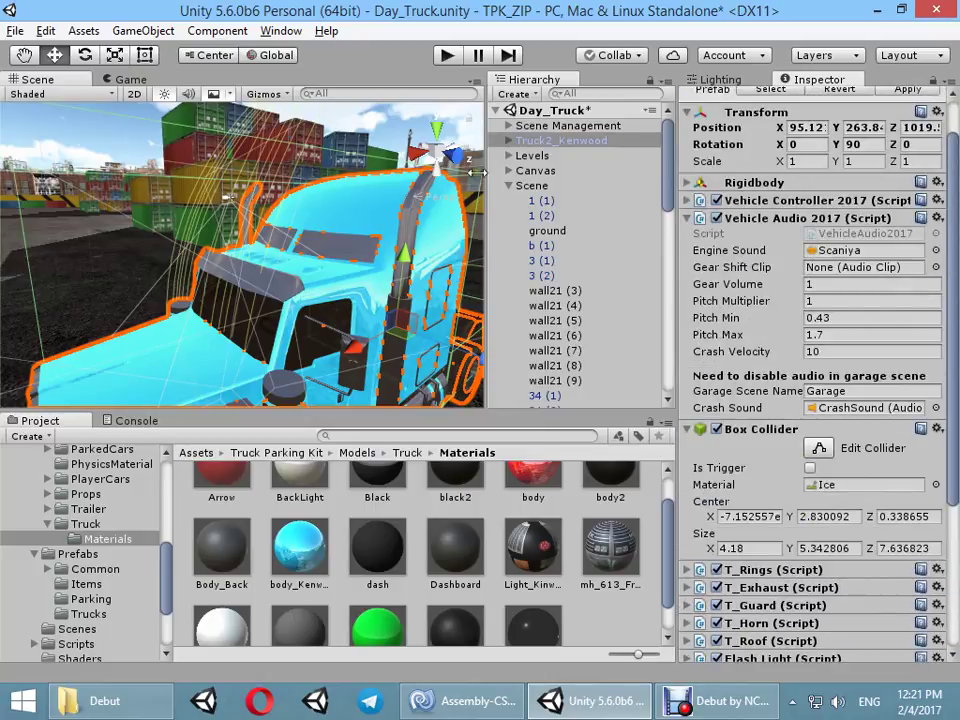
click(509, 185)
click(535, 170)
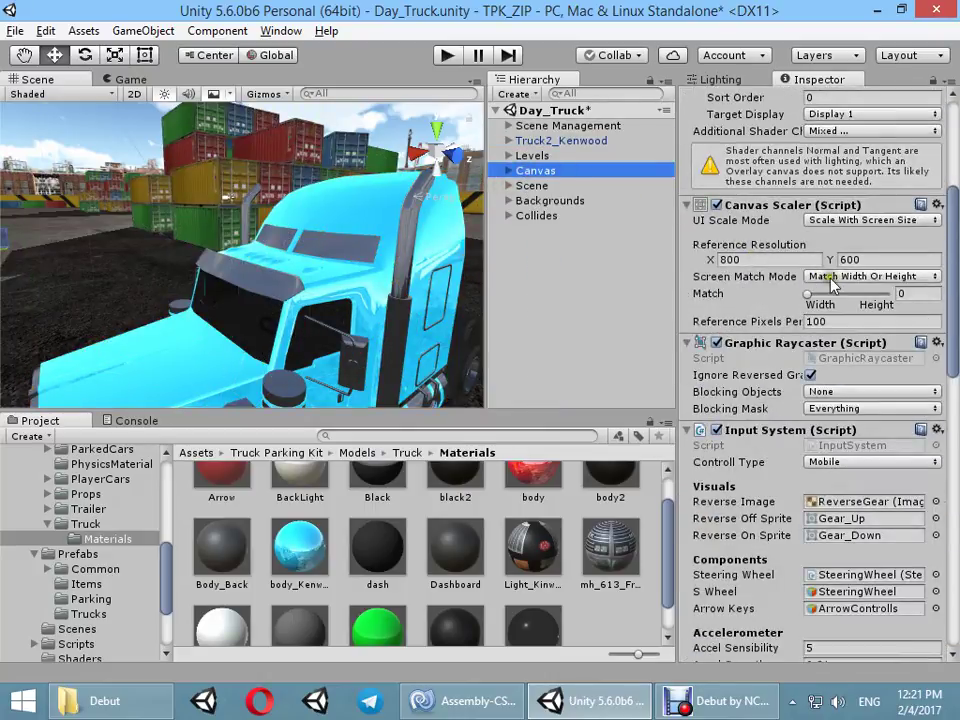
Set the Canvas Input System's Controll Type from Mobile to Keyboard
scroll(855, 340, down, 3)
click(859, 293)
click(857, 313)
Expand Vehicle Horn's Horn array and ping its element clips to see which sounds fill the slots
scroll(866, 380, down, 2)
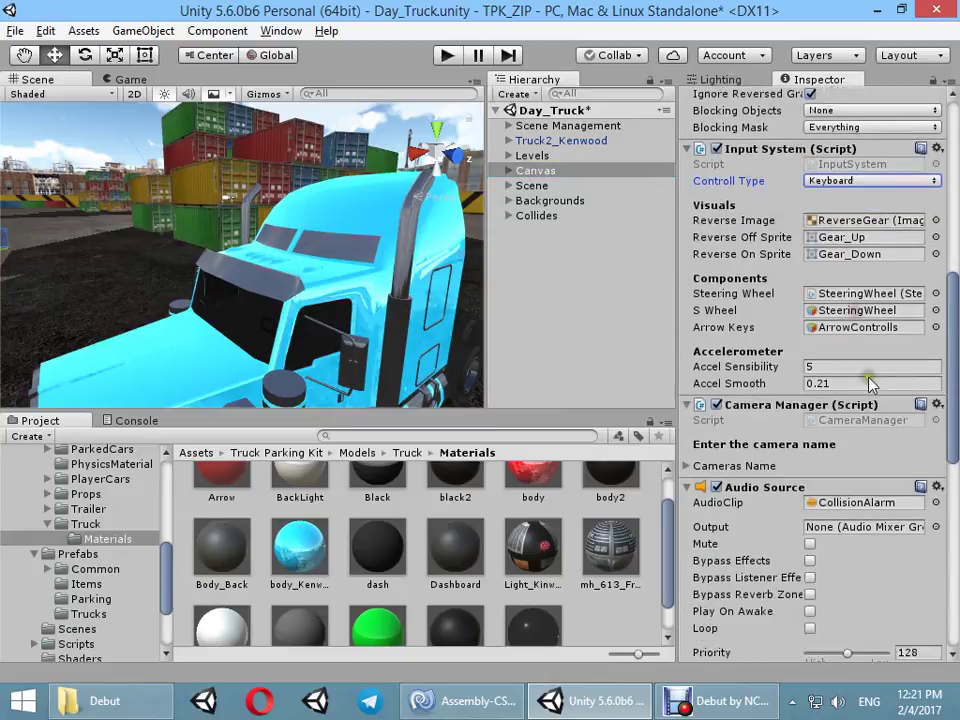
scroll(860, 383, down, 1)
scroll(849, 386, down, 4)
scroll(849, 386, down, 6)
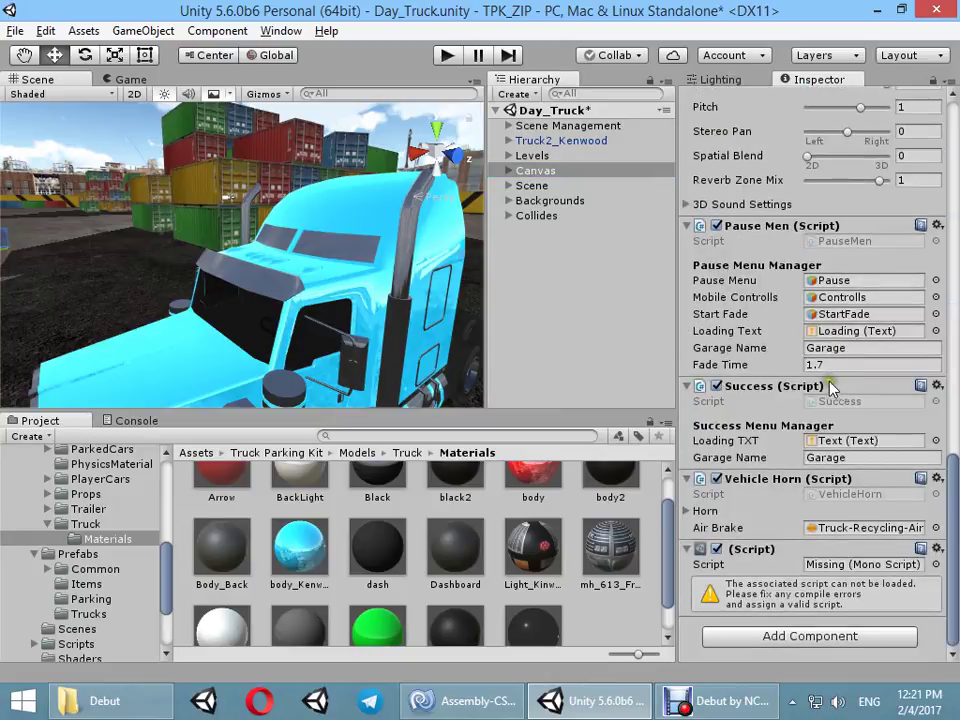
click(715, 510)
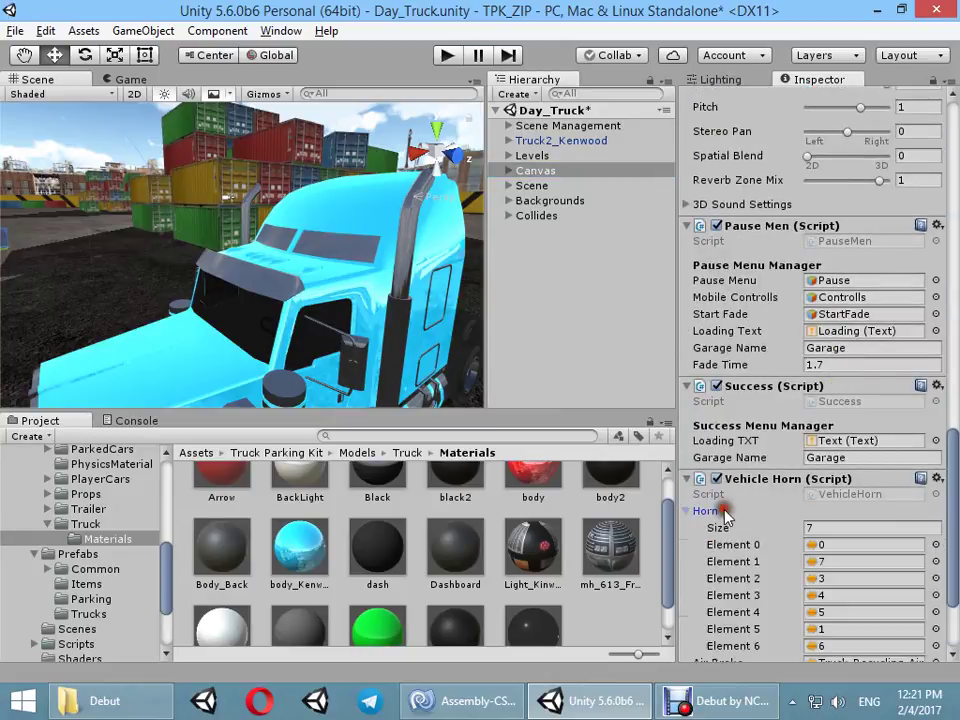
scroll(825, 498, down, 3)
click(828, 427)
click(845, 460)
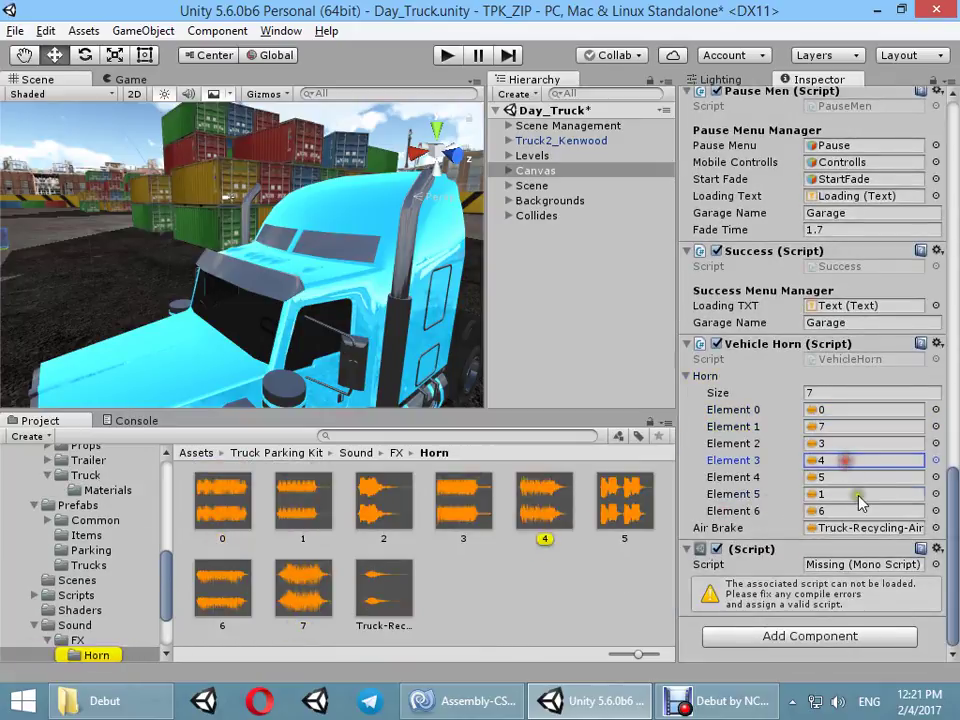
click(855, 494)
scroll(845, 432, up, 8)
scroll(845, 432, up, 9)
scroll(836, 407, up, 2)
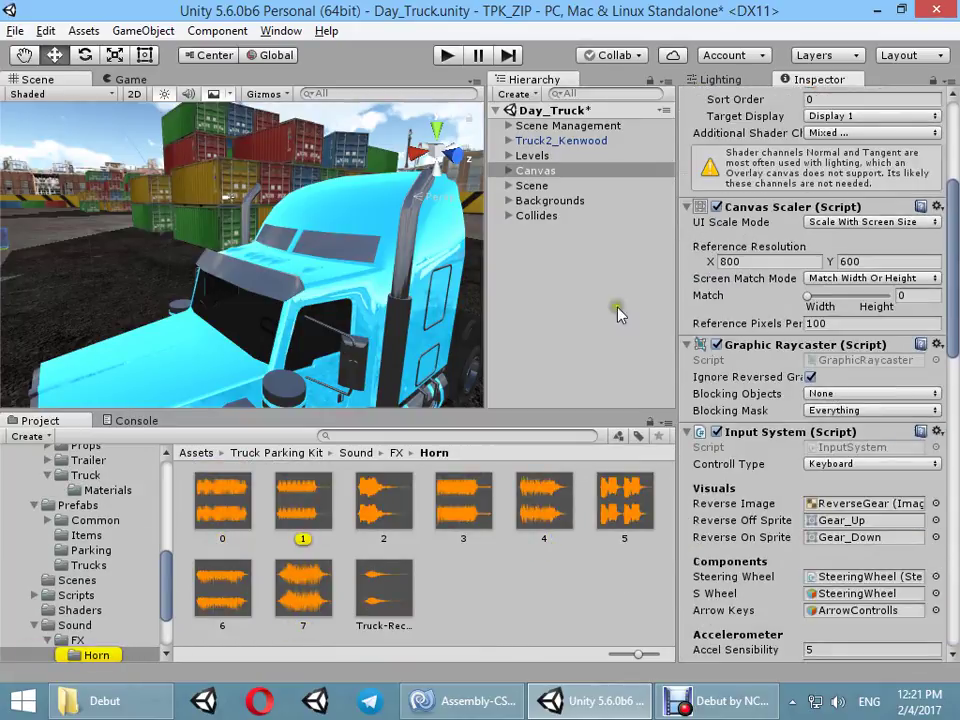
scroll(230, 255, down, 2)
scroll(300, 270, down, 3)
Apply Truck2_Kenwood's changes to its prefab, then delete it from the Day_Truck scene
scroll(325, 275, down, 3)
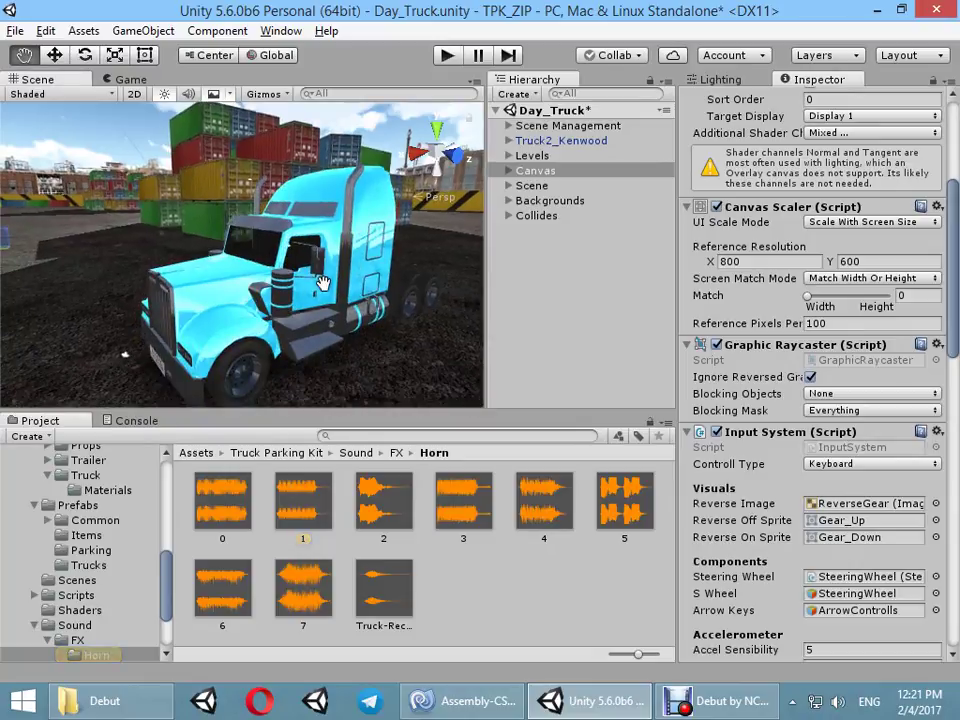
scroll(340, 288, down, 2)
alt+drag(340, 288, 311, 257)
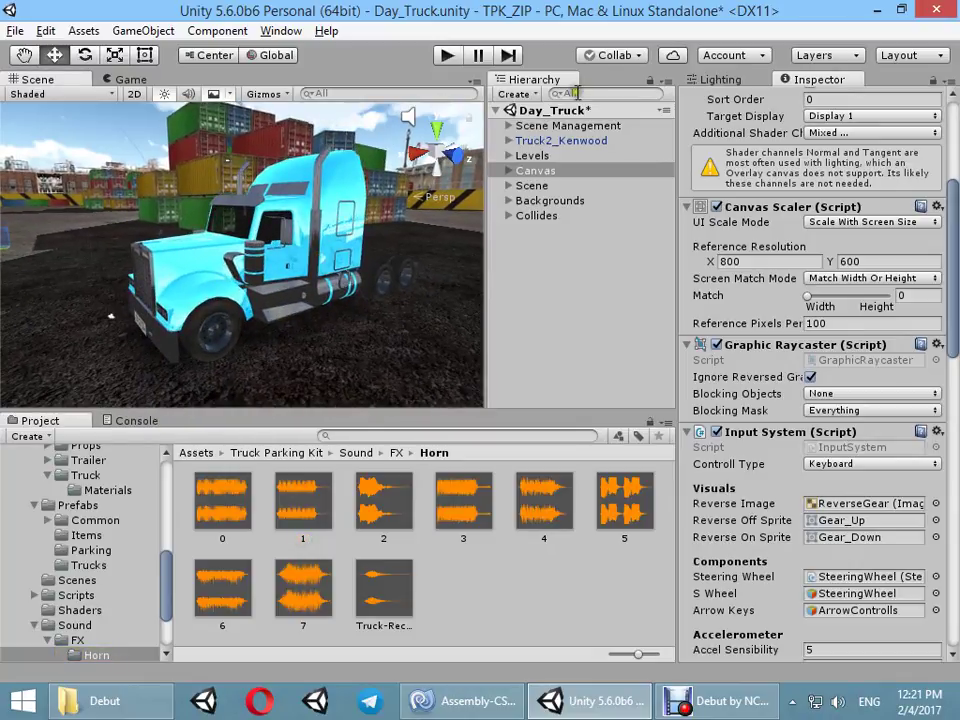
click(560, 145)
scroll(850, 200, up, 5)
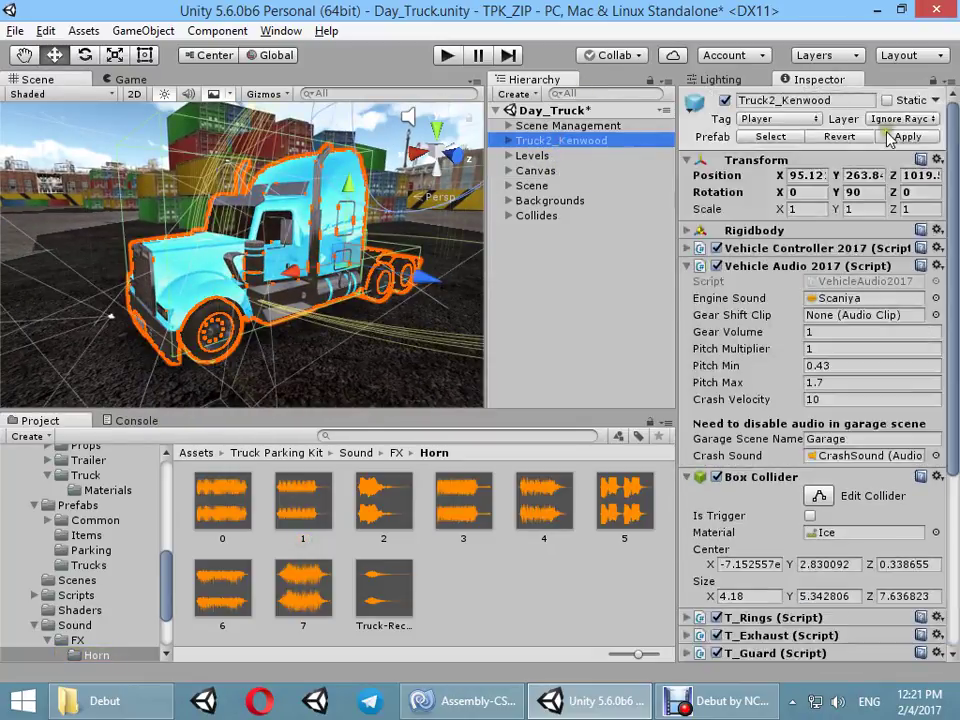
click(905, 137)
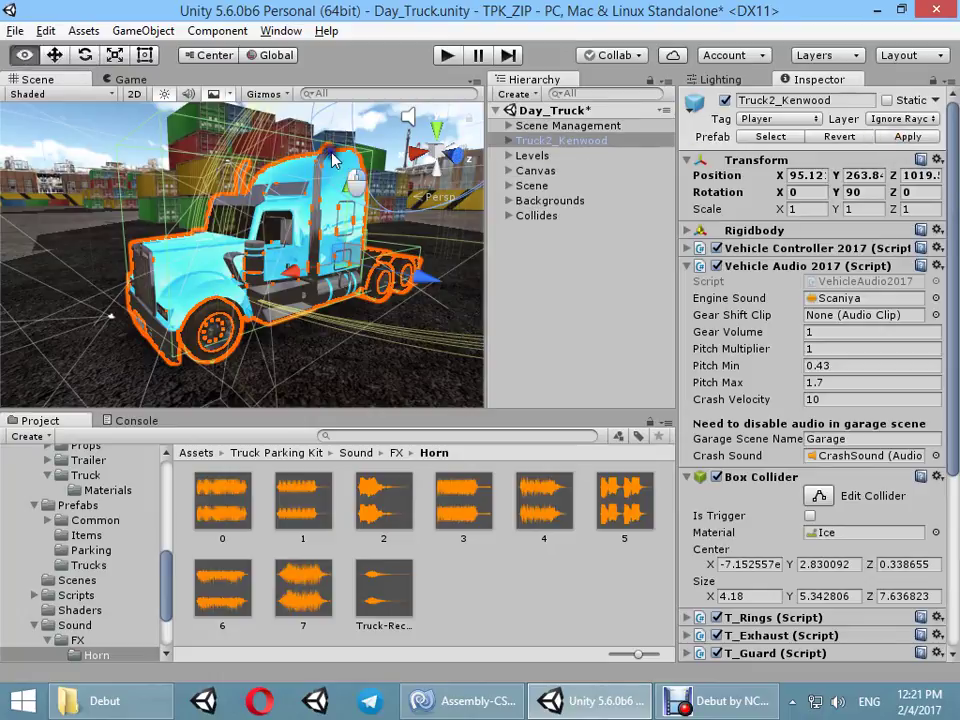
key(Delete)
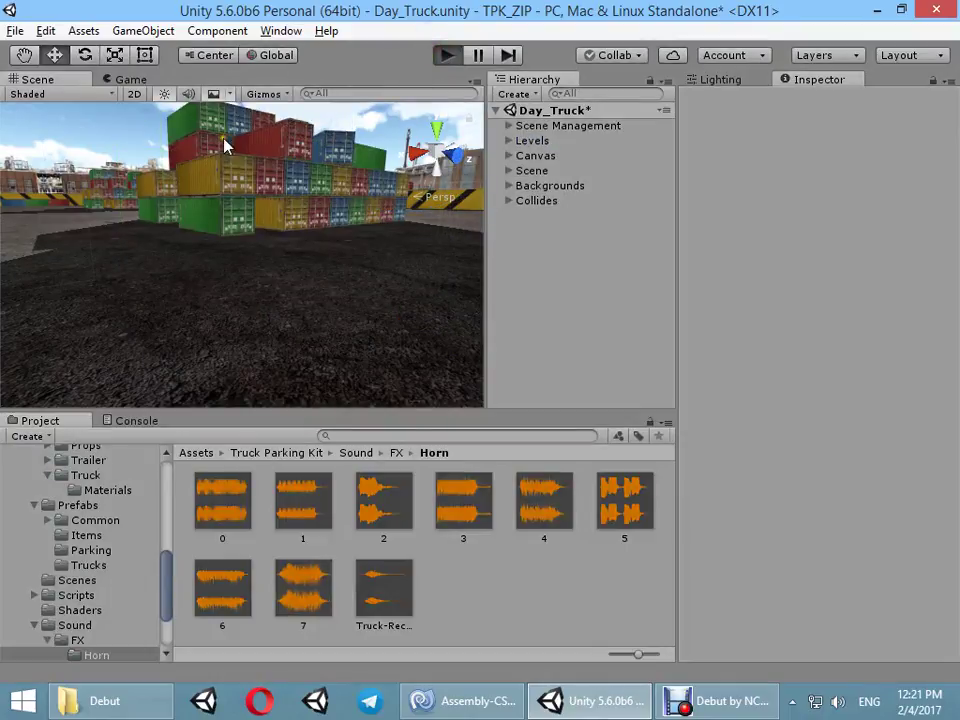
Start Play mode and watch the game reach the Garage screen in the Game view
click(38, 80)
mouse_move(224, 204)
right_down()
mouse_move(310, 158)
mouse_move(242, 266)
right_up()
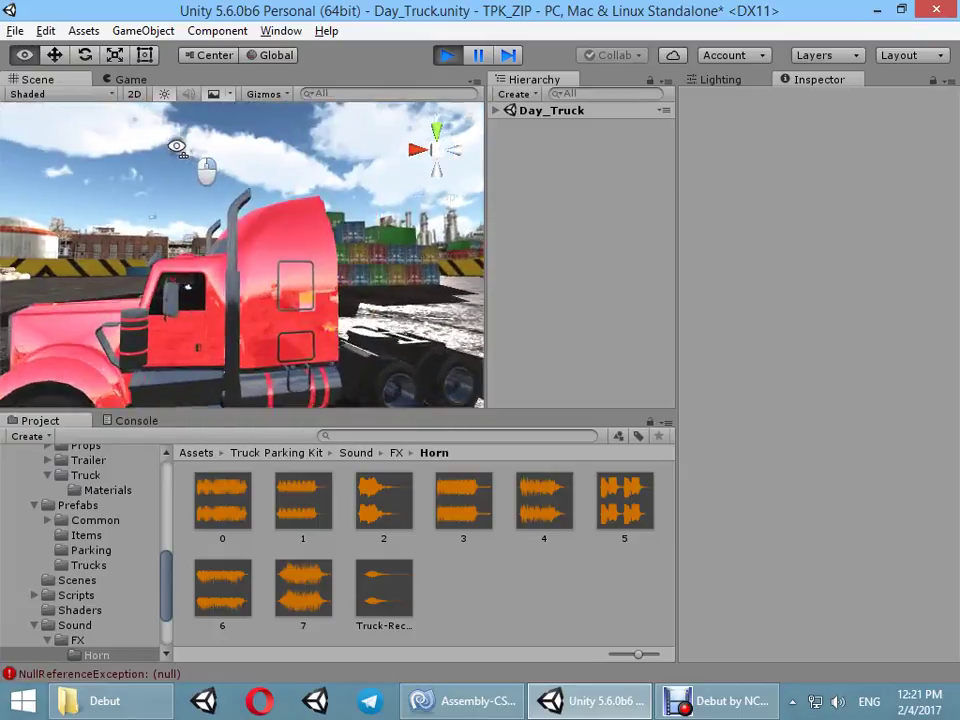
right_drag(242, 266, 376, 193)
click(128, 79)
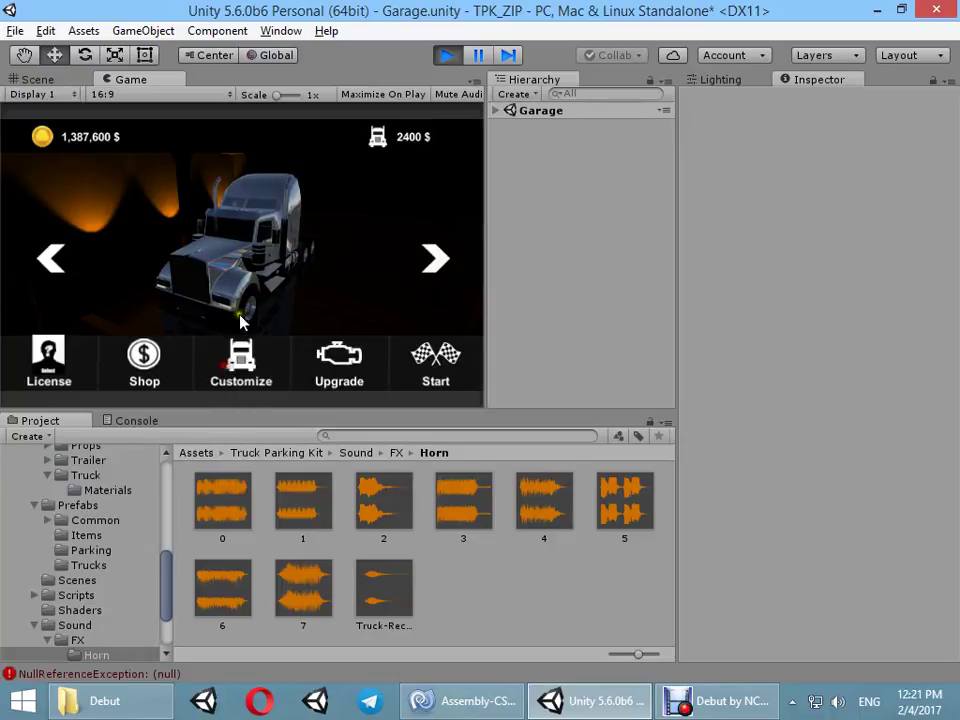
In Customize, buy the 5000 front guard and the 2000 exhaust
click(248, 362)
click(313, 373)
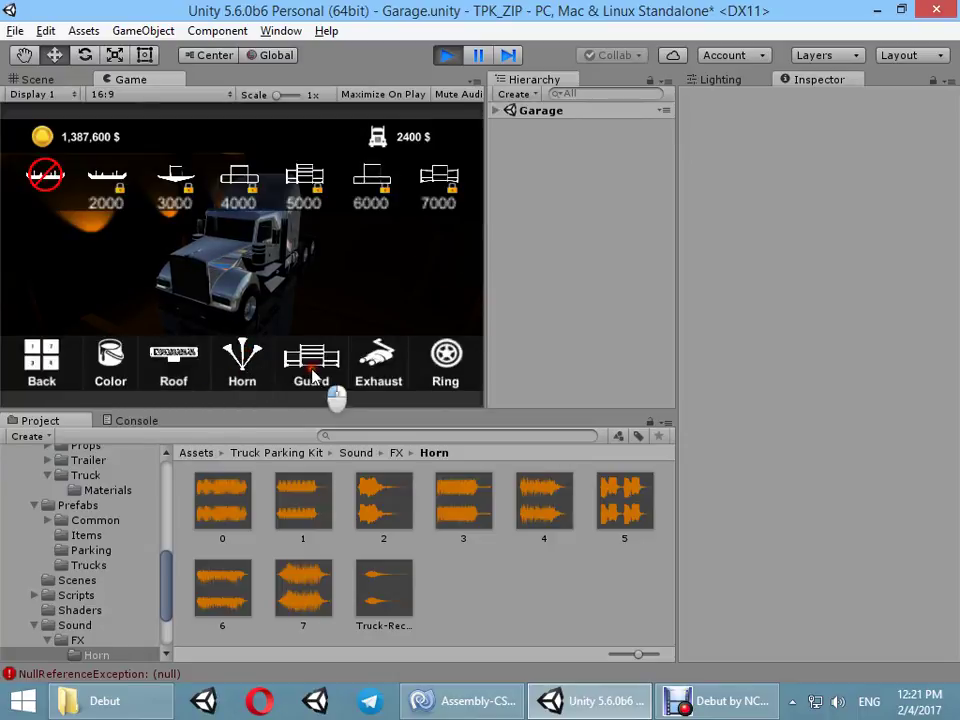
click(295, 207)
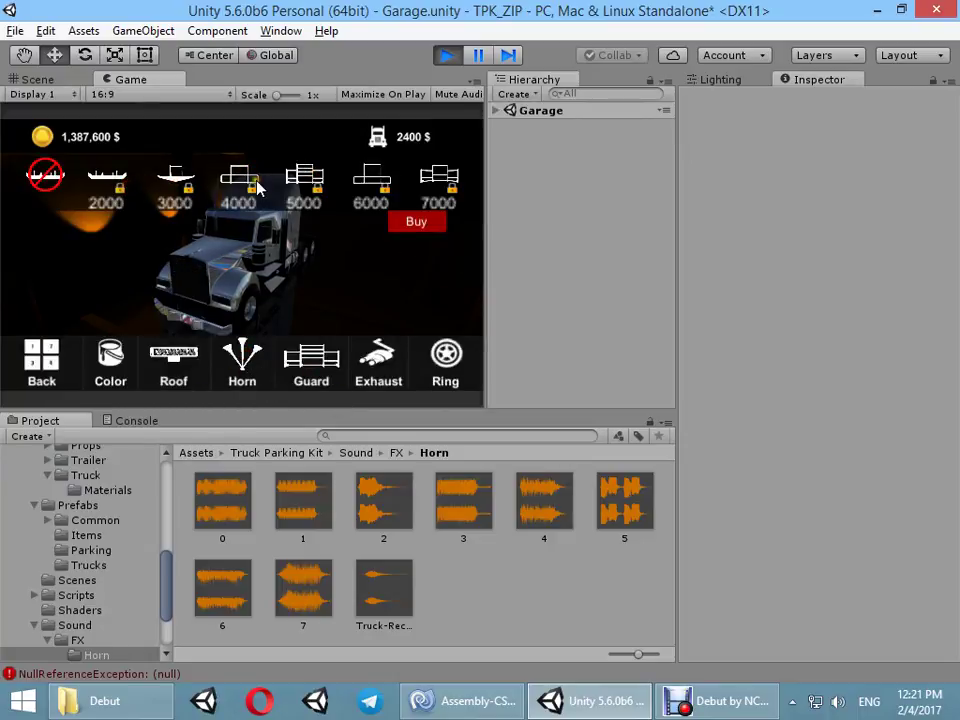
click(305, 190)
click(416, 224)
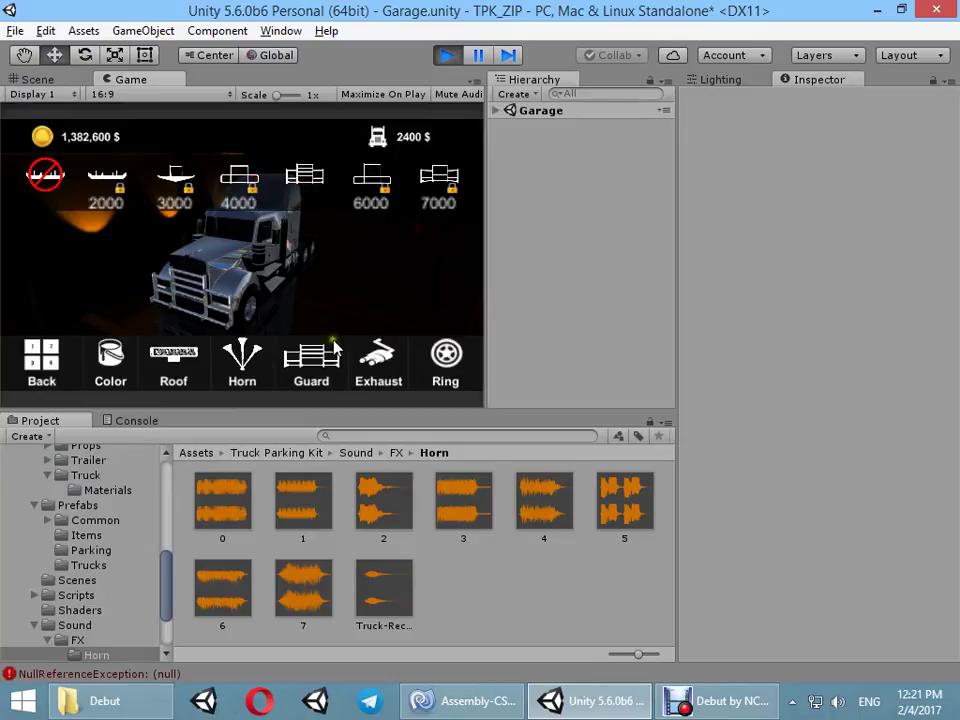
click(378, 365)
click(295, 193)
click(198, 193)
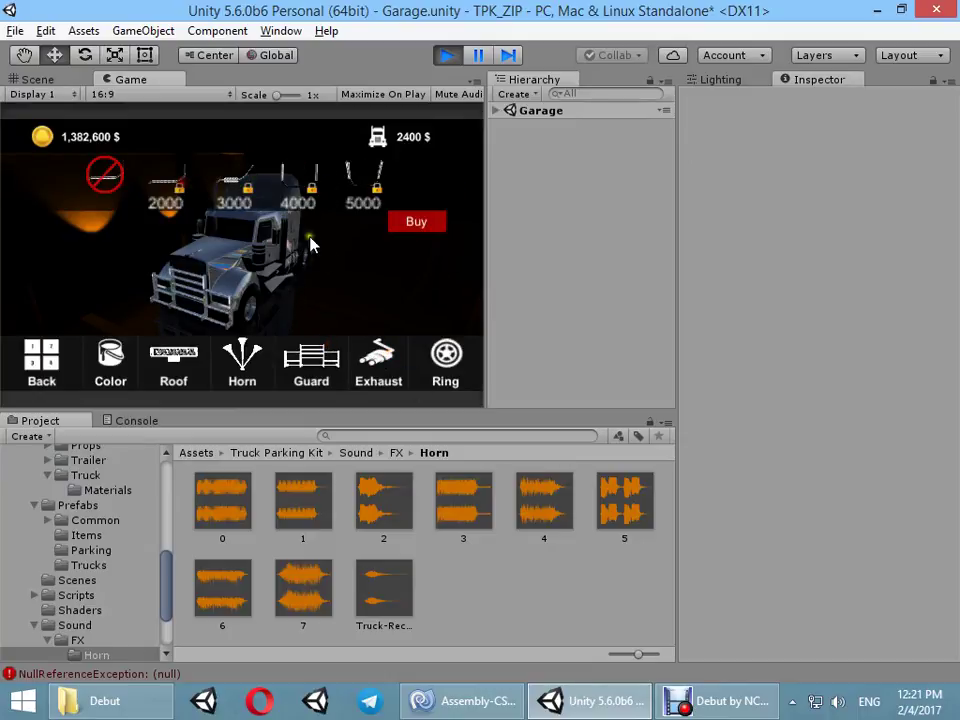
click(389, 230)
Pick the 7000 rims and buy the 4000 horn
click(433, 370)
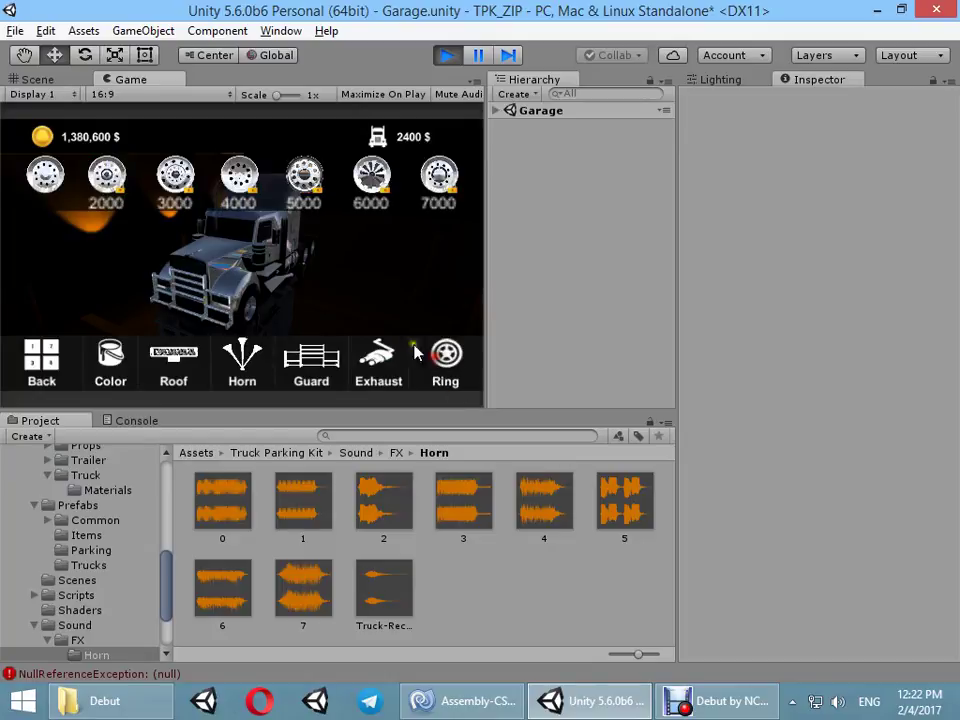
click(439, 176)
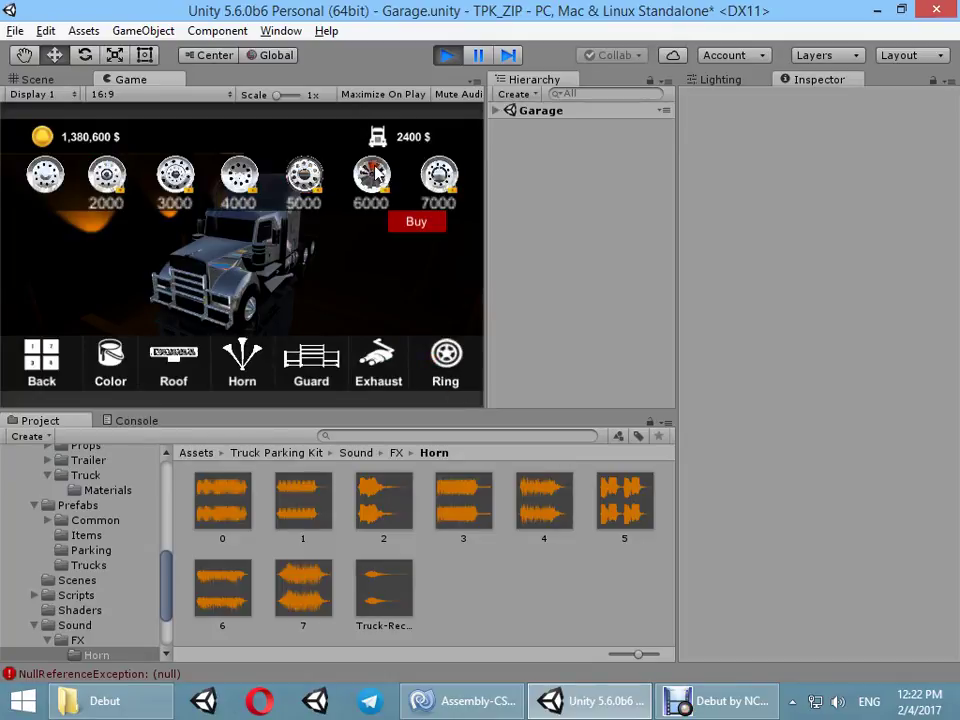
click(190, 378)
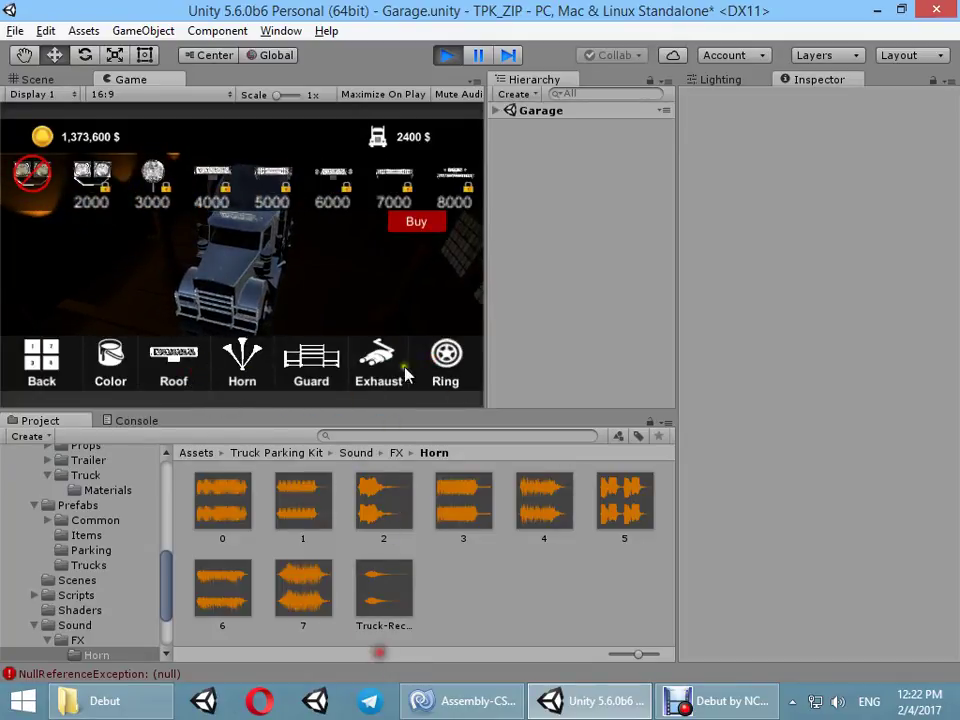
click(250, 356)
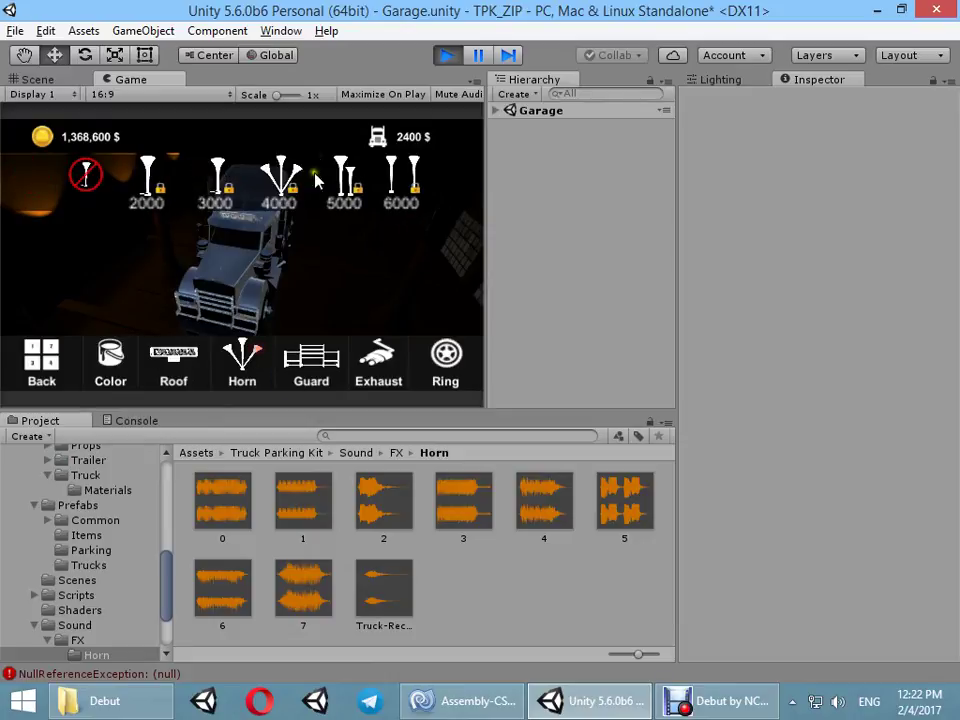
click(280, 178)
click(415, 281)
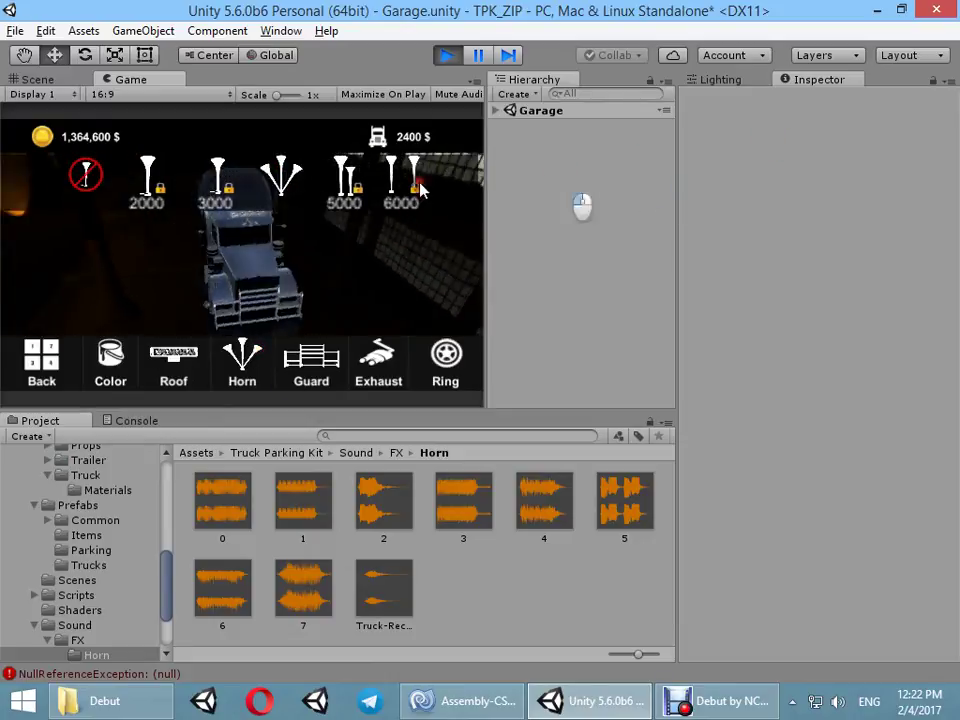
Paint the truck green, go back, and start the Day_Truck level
click(108, 365)
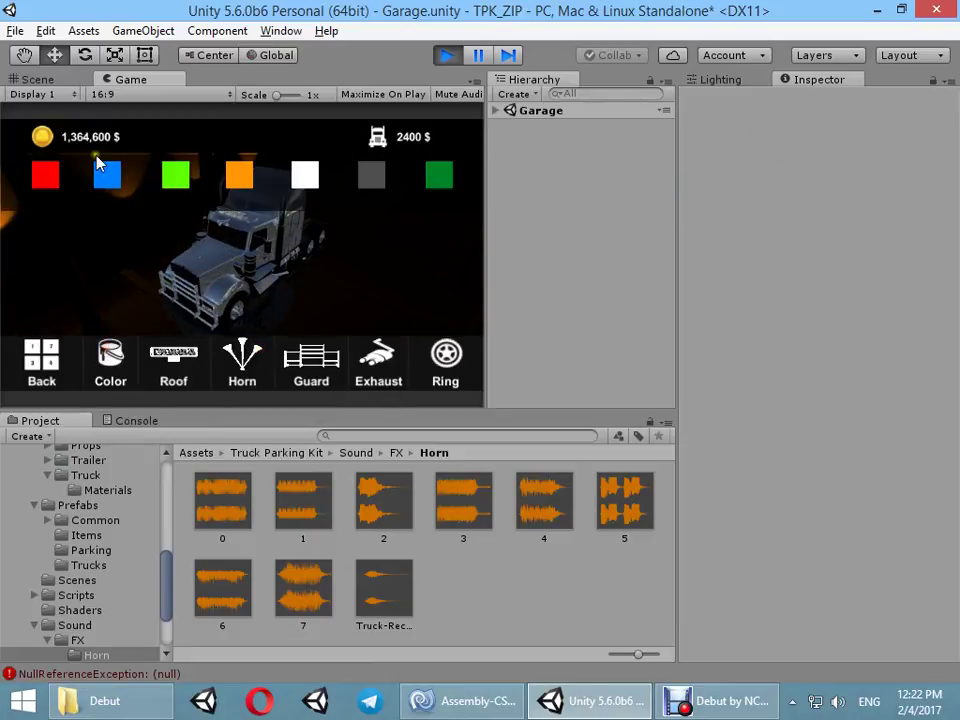
click(110, 175)
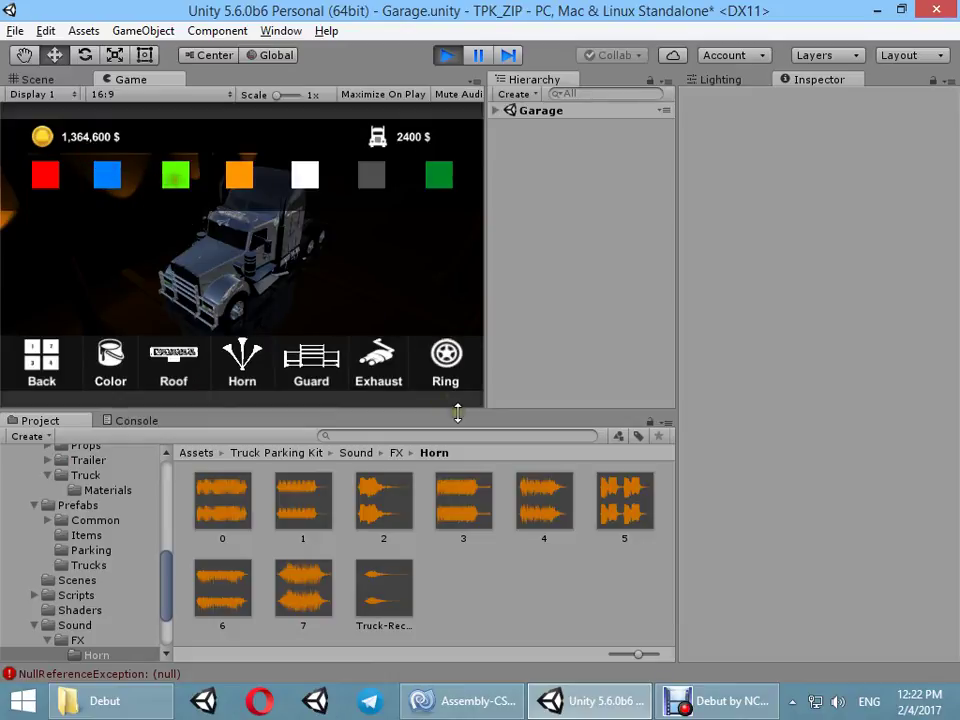
click(38, 358)
click(430, 362)
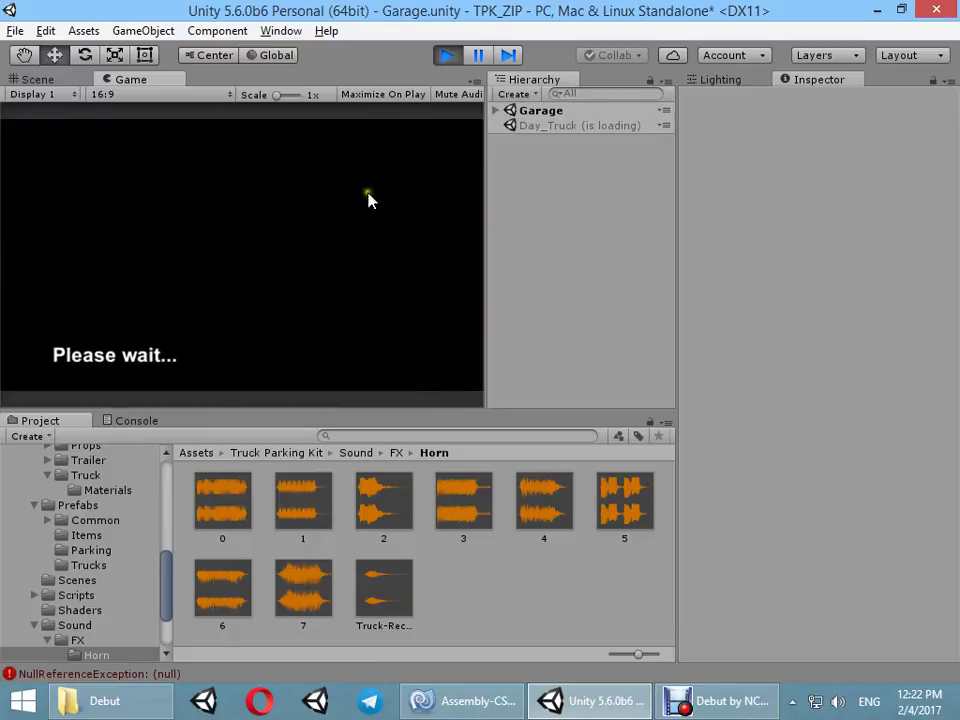
Orbit the Scene view around the lime-green truck parked among the containers
click(37, 79)
mouse_move(300, 250)
right_down()
mouse_move(475, 302)
mouse_move(167, 307)
mouse_move(306, 295)
right_up()
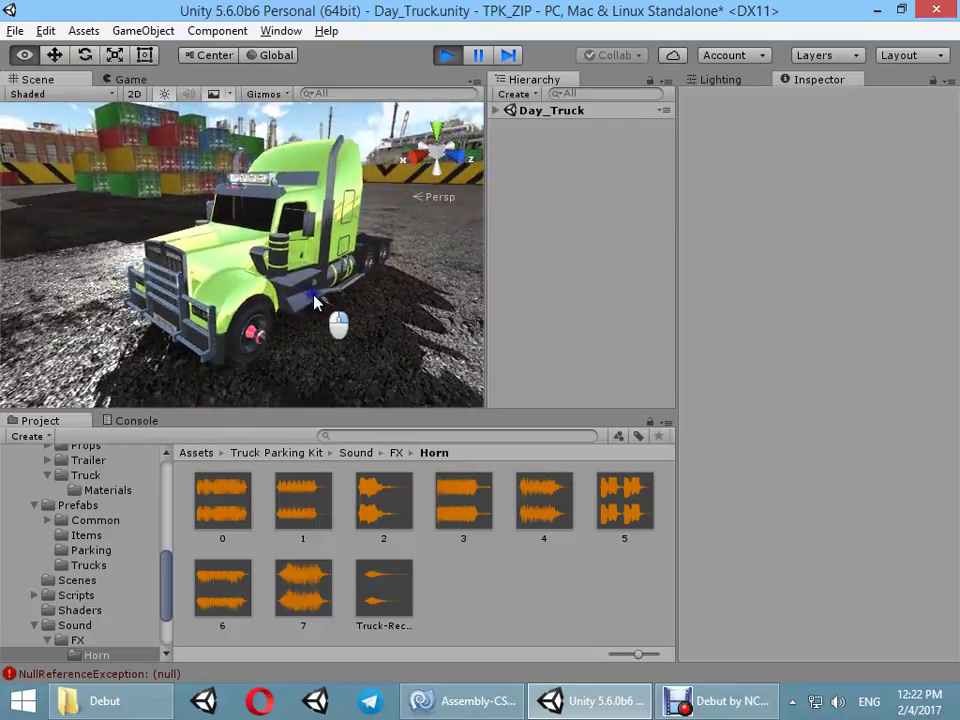
right_drag(306, 295, 343, 300)
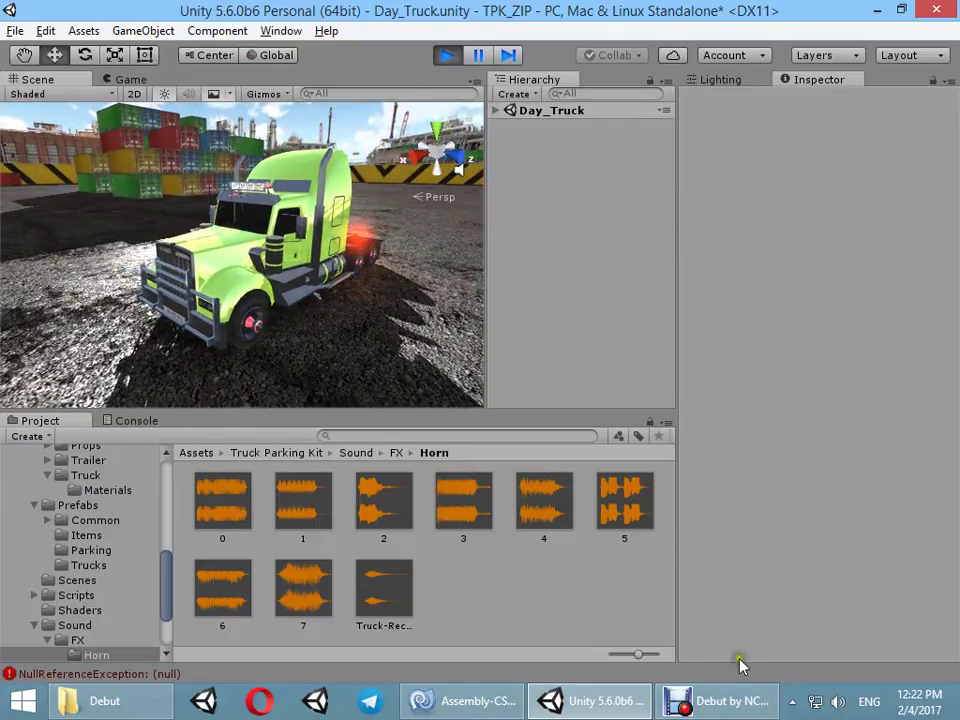